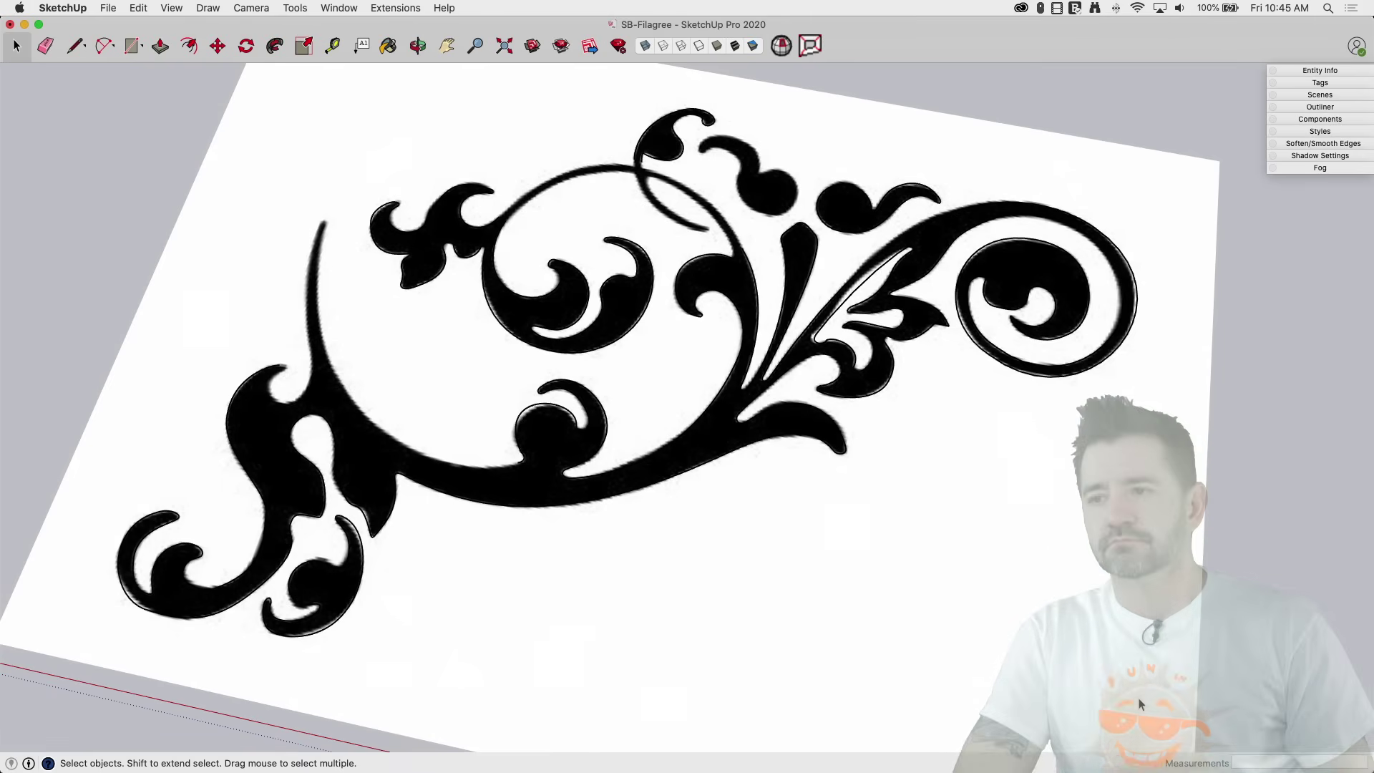
Switch the face style to X-ray and bring the filigree's left side into close view.
{"action": "middle_click_drag", "start_coordinate": [1125, 676], "coordinate": [680, 469]}
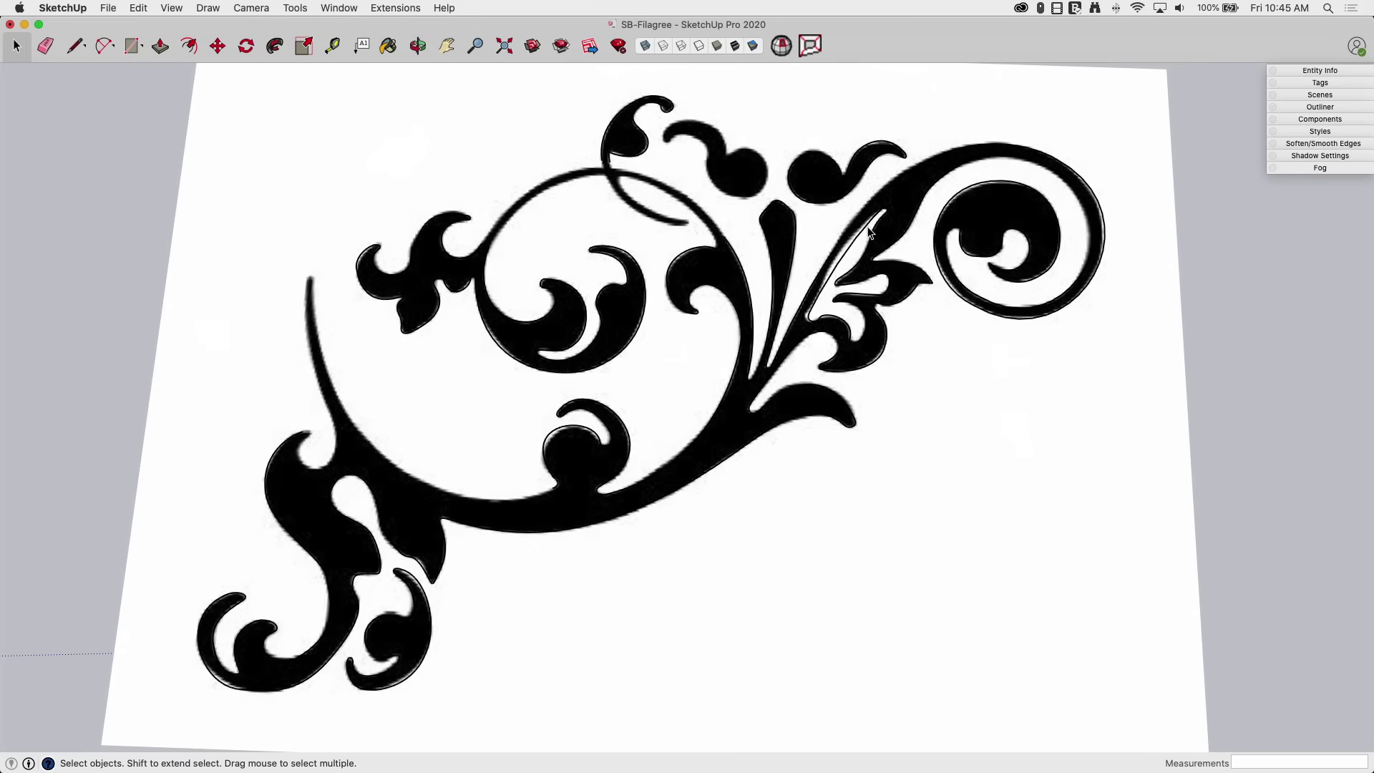
{"action": "scroll", "coordinate": [843, 259], "scroll_direction": "up", "scroll_amount": 3}
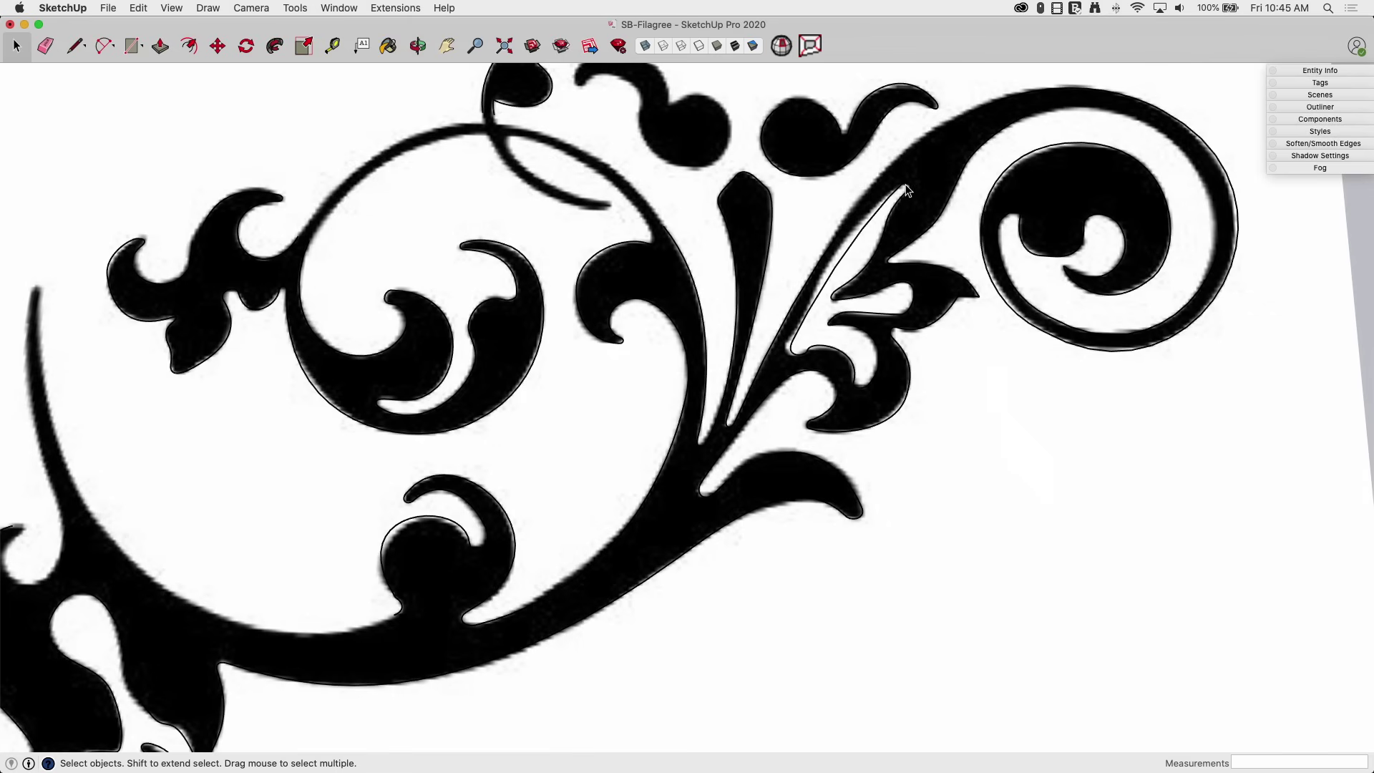
{"action": "scroll", "coordinate": [931, 275], "scroll_direction": "down", "scroll_amount": 3}
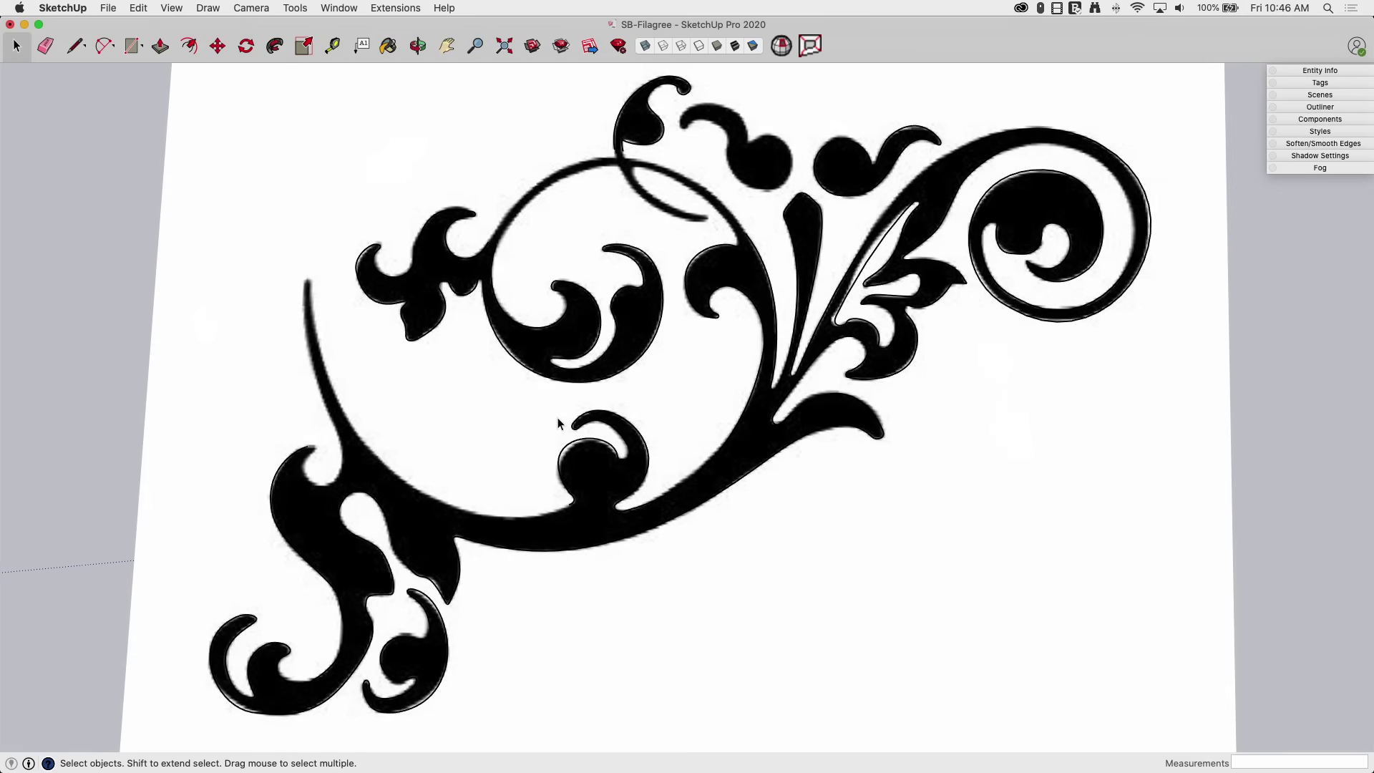
{"action": "left_click", "coordinate": [647, 46]}
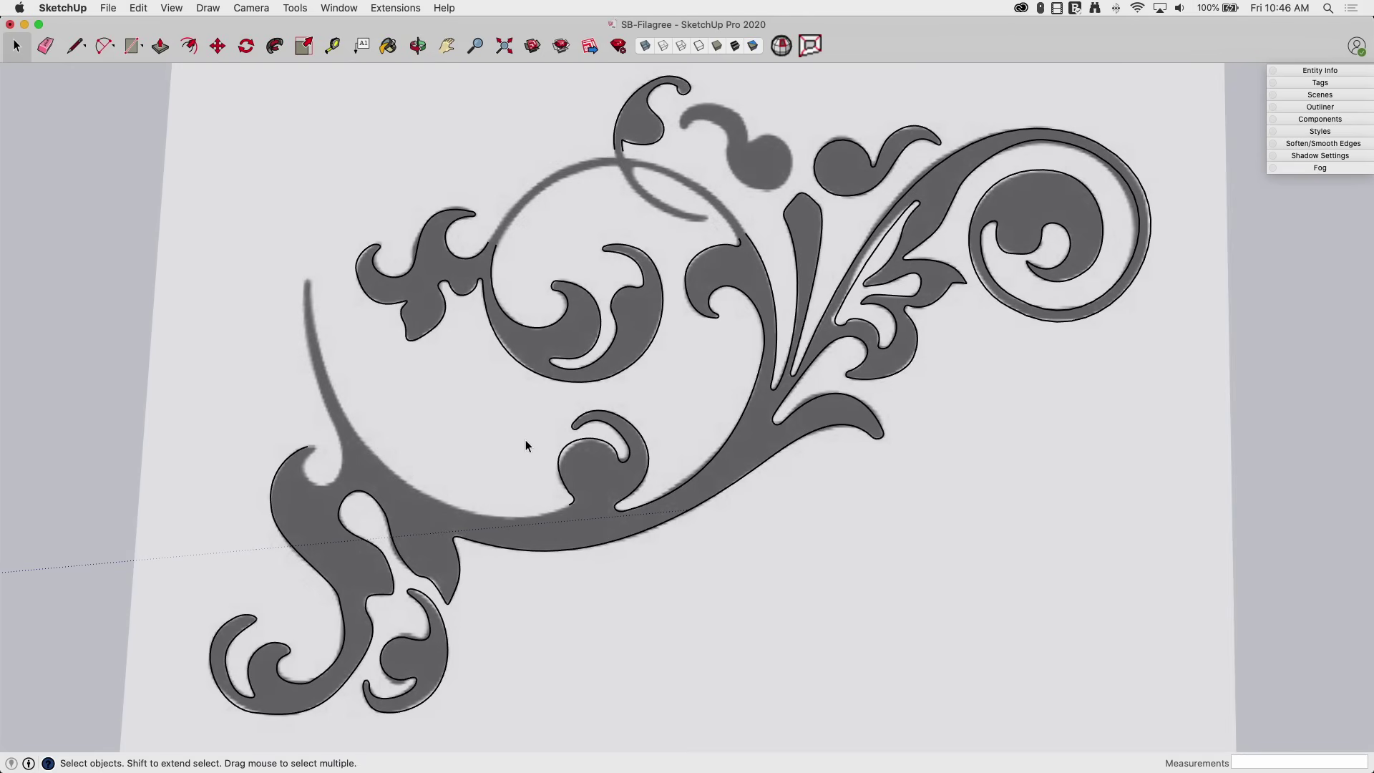
{"action": "scroll", "coordinate": [615, 323], "scroll_direction": "down", "scroll_amount": 5}
{"action": "middle_click_drag", "start_coordinate": [526, 644], "coordinate": [631, 403]}
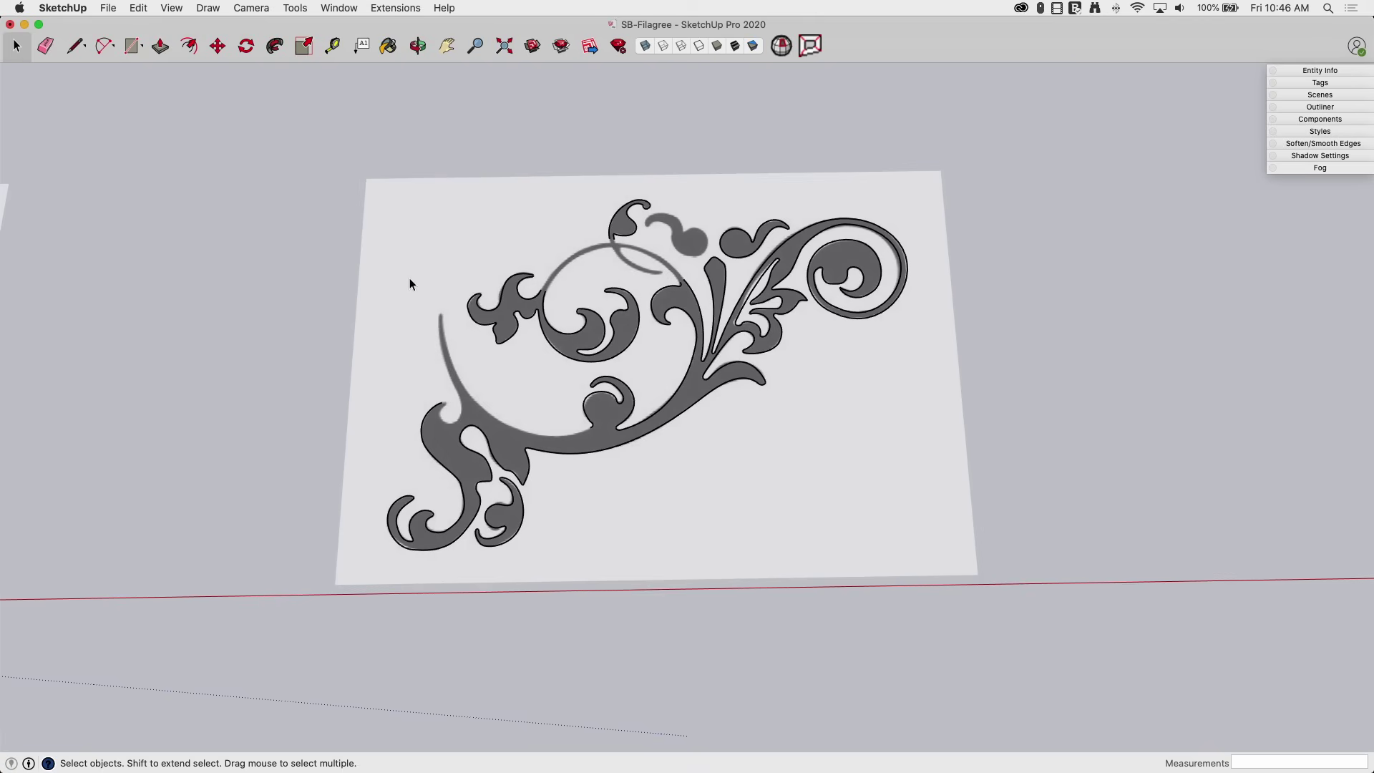
{"action": "scroll", "coordinate": [433, 297], "scroll_direction": "up", "scroll_amount": 3}
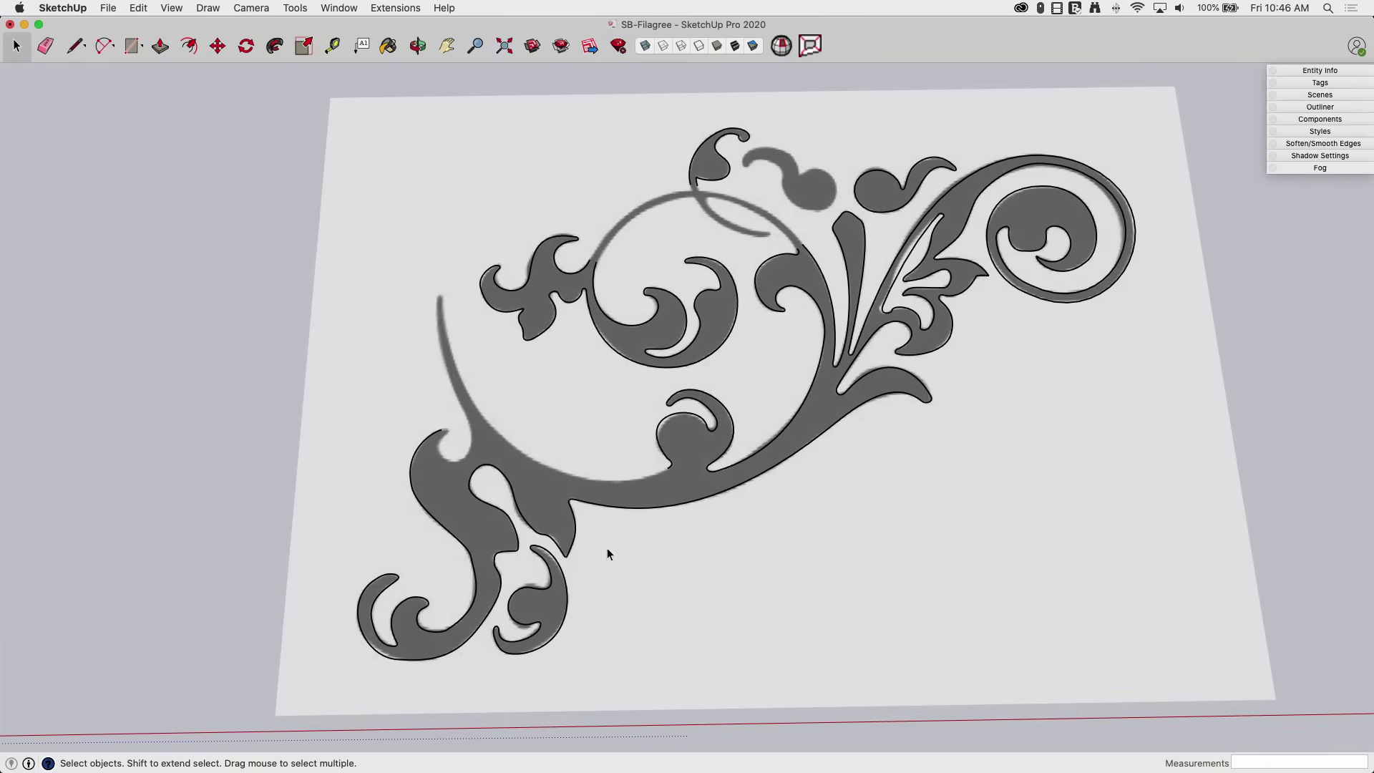
{"action": "scroll", "coordinate": [435, 311], "scroll_direction": "up", "scroll_amount": 3}
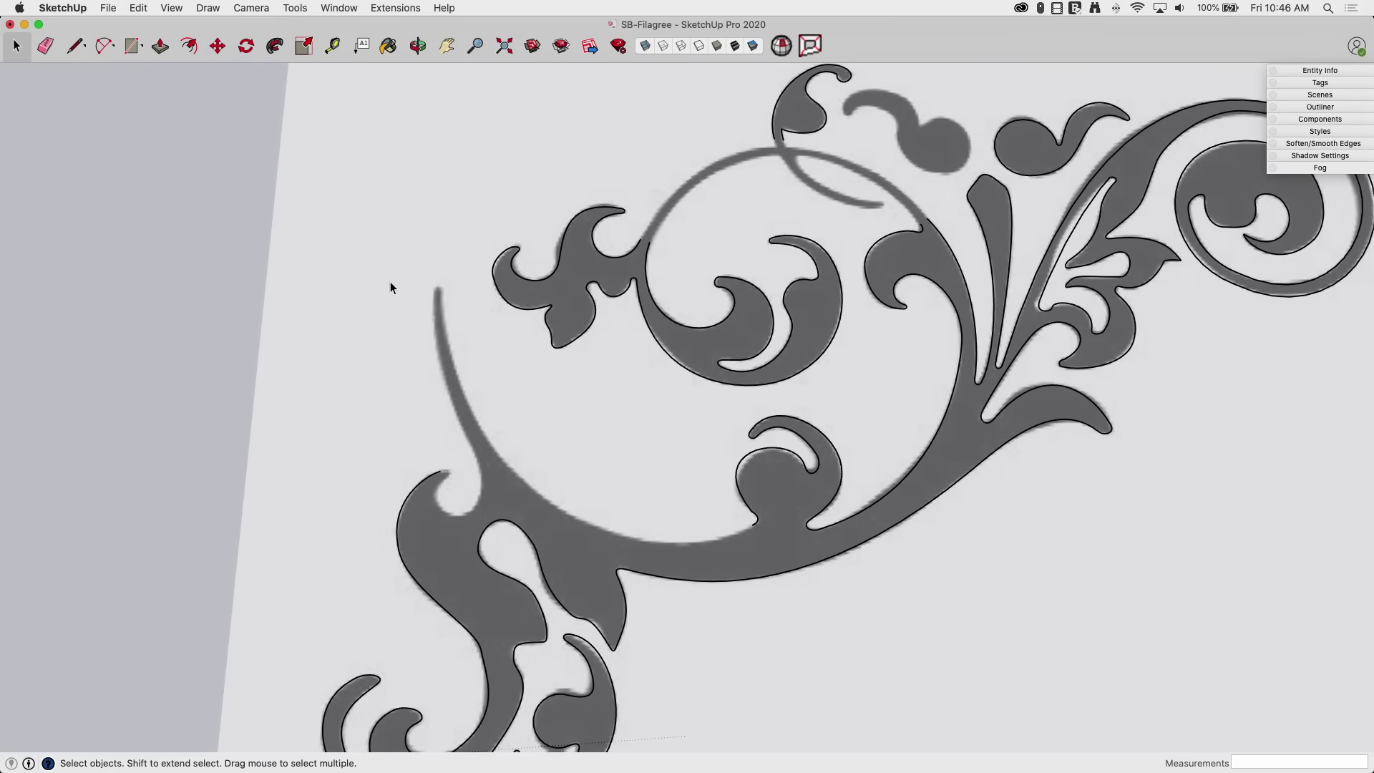
{"action": "middle_click_drag", "start_coordinate": [393, 286], "coordinate": [389, 365]}
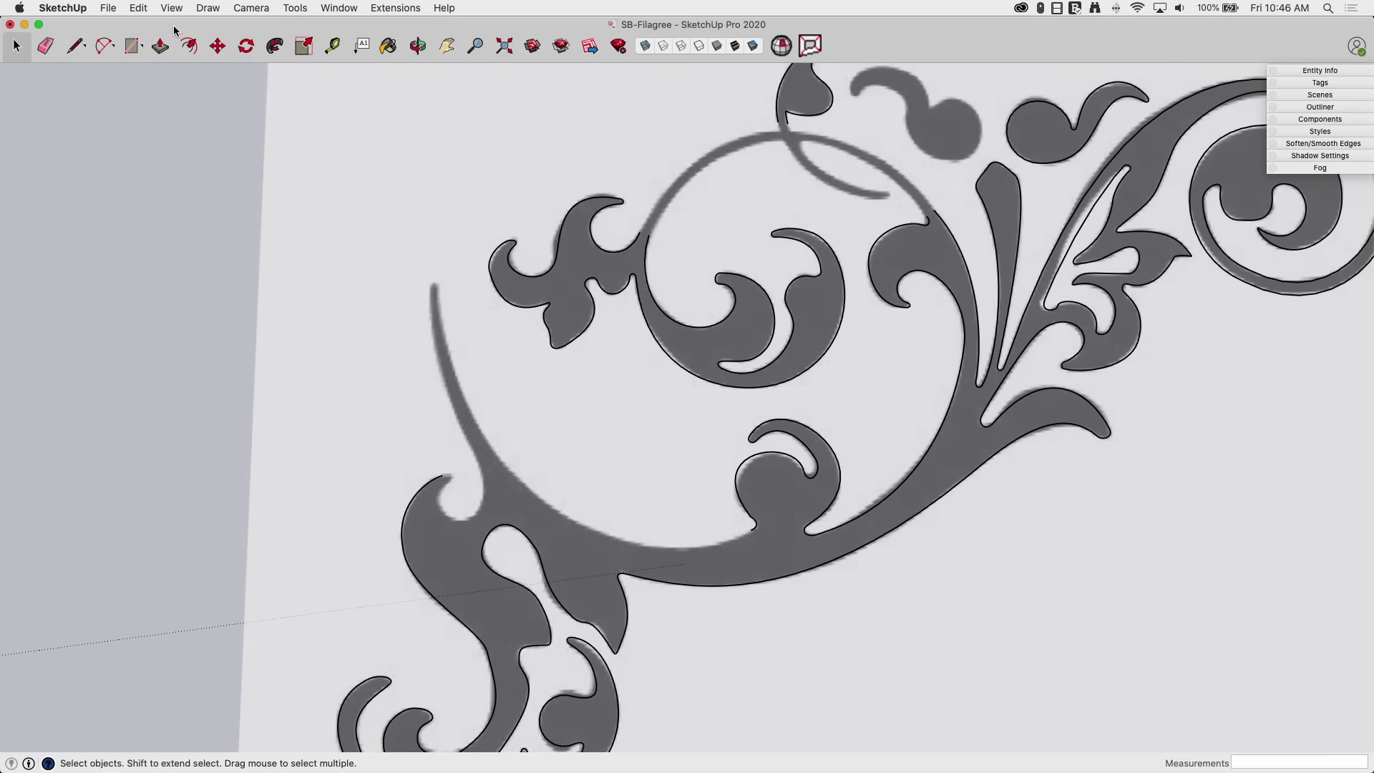
Start a Bezier curve from where the arc meets the ball to the thin arc's top tip.
{"action": "left_click", "coordinate": [204, 8]}
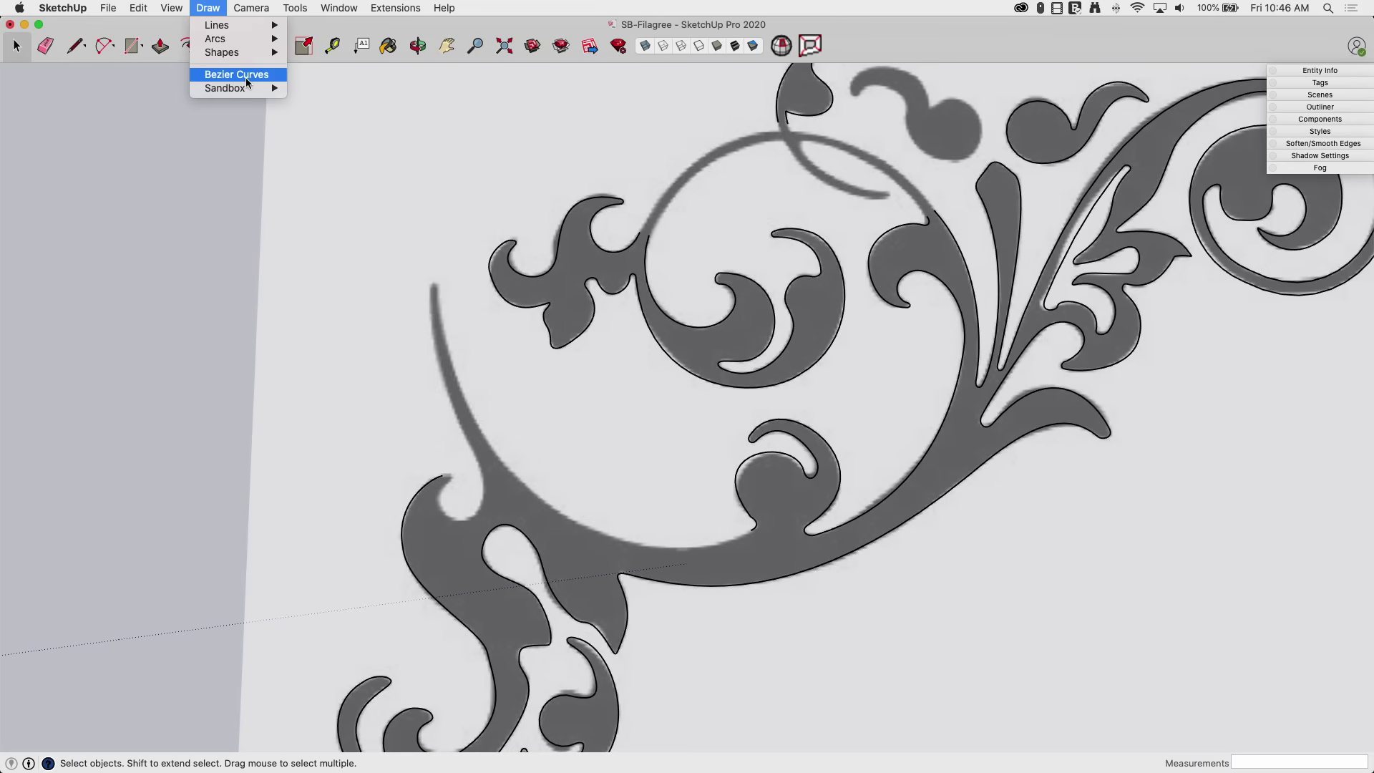
{"action": "left_click", "coordinate": [246, 78]}
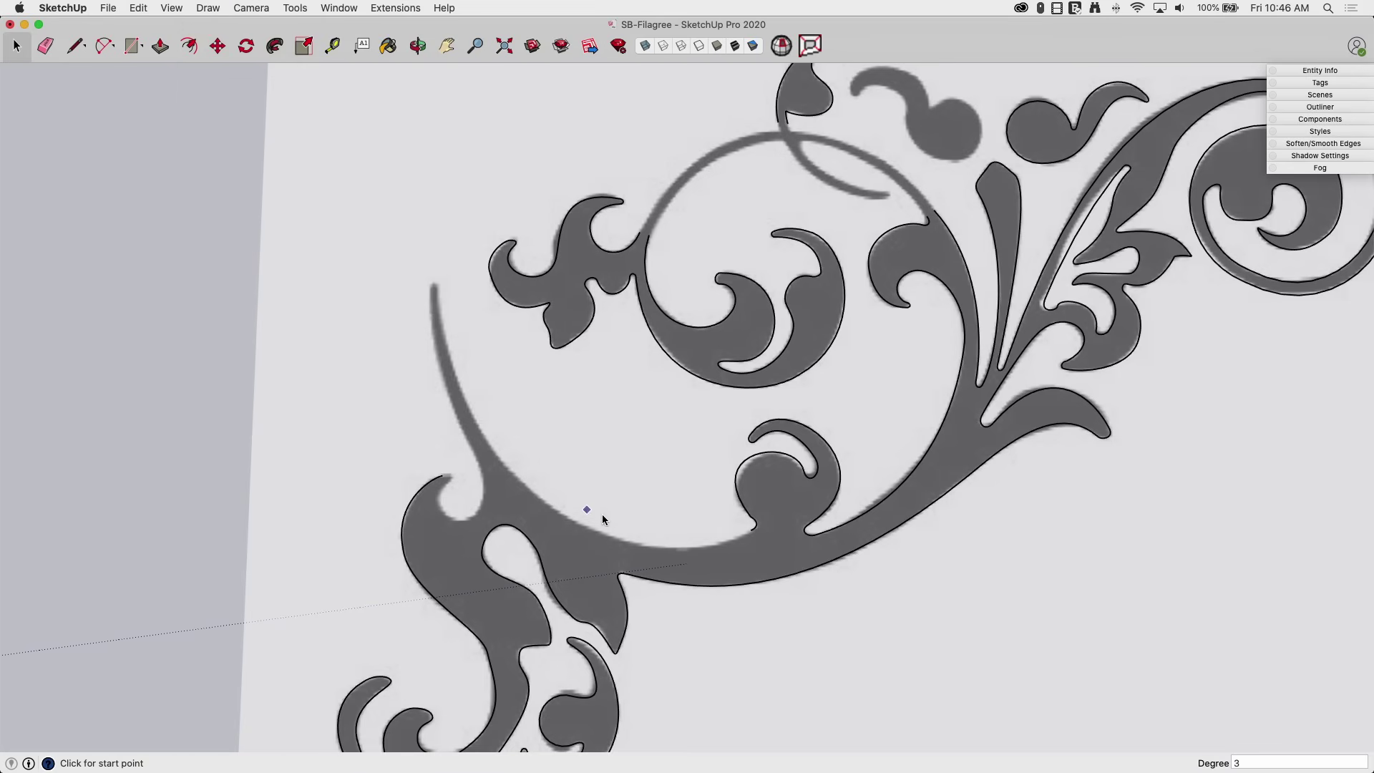
{"action": "left_click", "coordinate": [751, 532]}
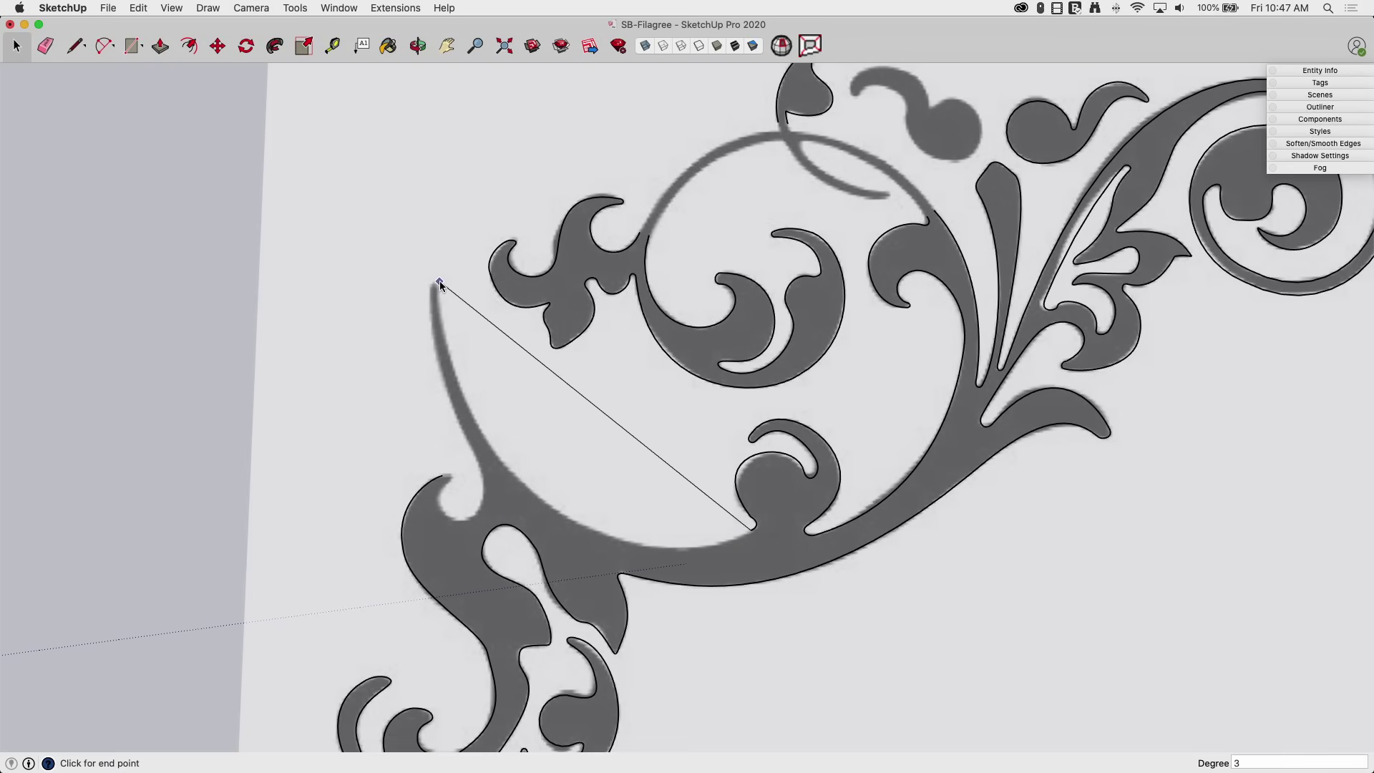
{"action": "scroll", "coordinate": [438, 283], "scroll_direction": "up", "scroll_amount": 4}
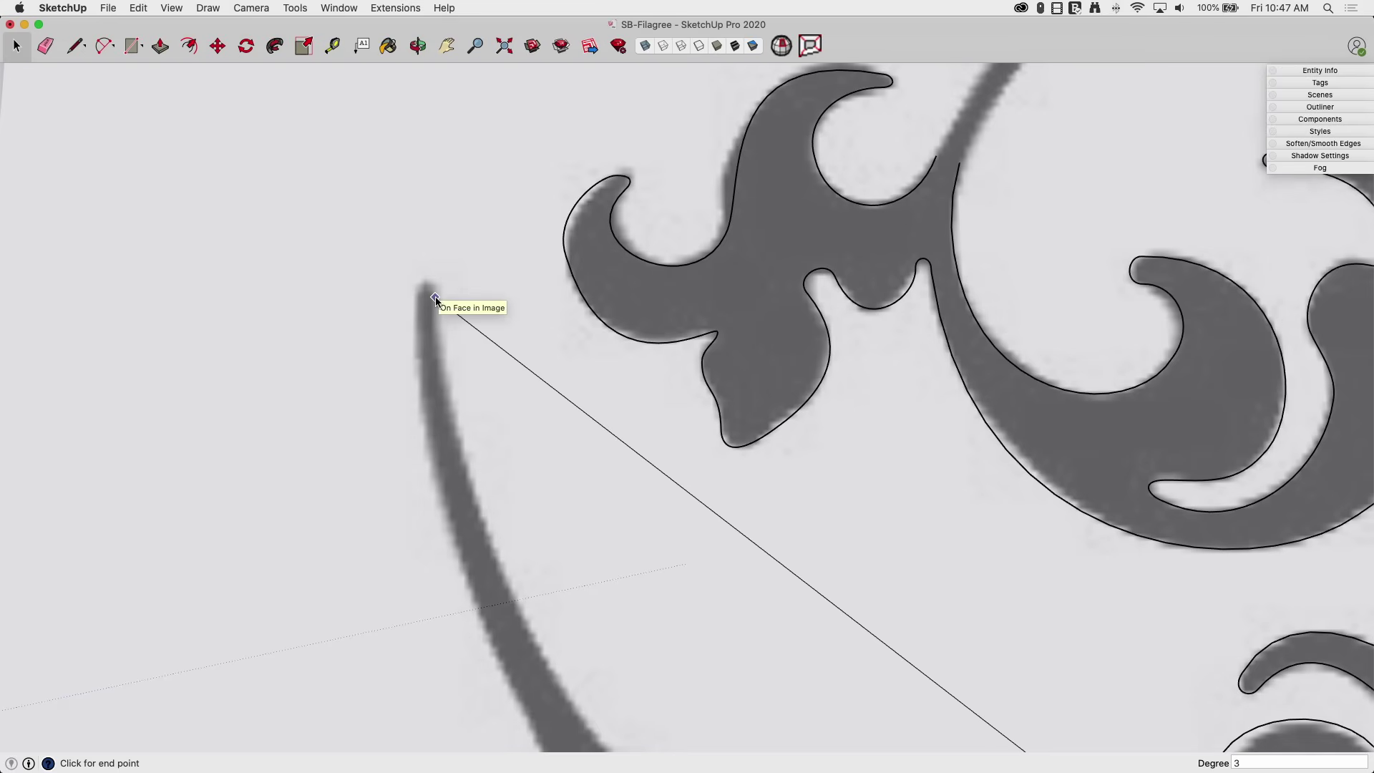
{"action": "left_click", "coordinate": [435, 297]}
Bend the curve with control points along the arc's inner edge and finish it.
{"action": "scroll", "coordinate": [343, 187], "scroll_direction": "down", "scroll_amount": 2}
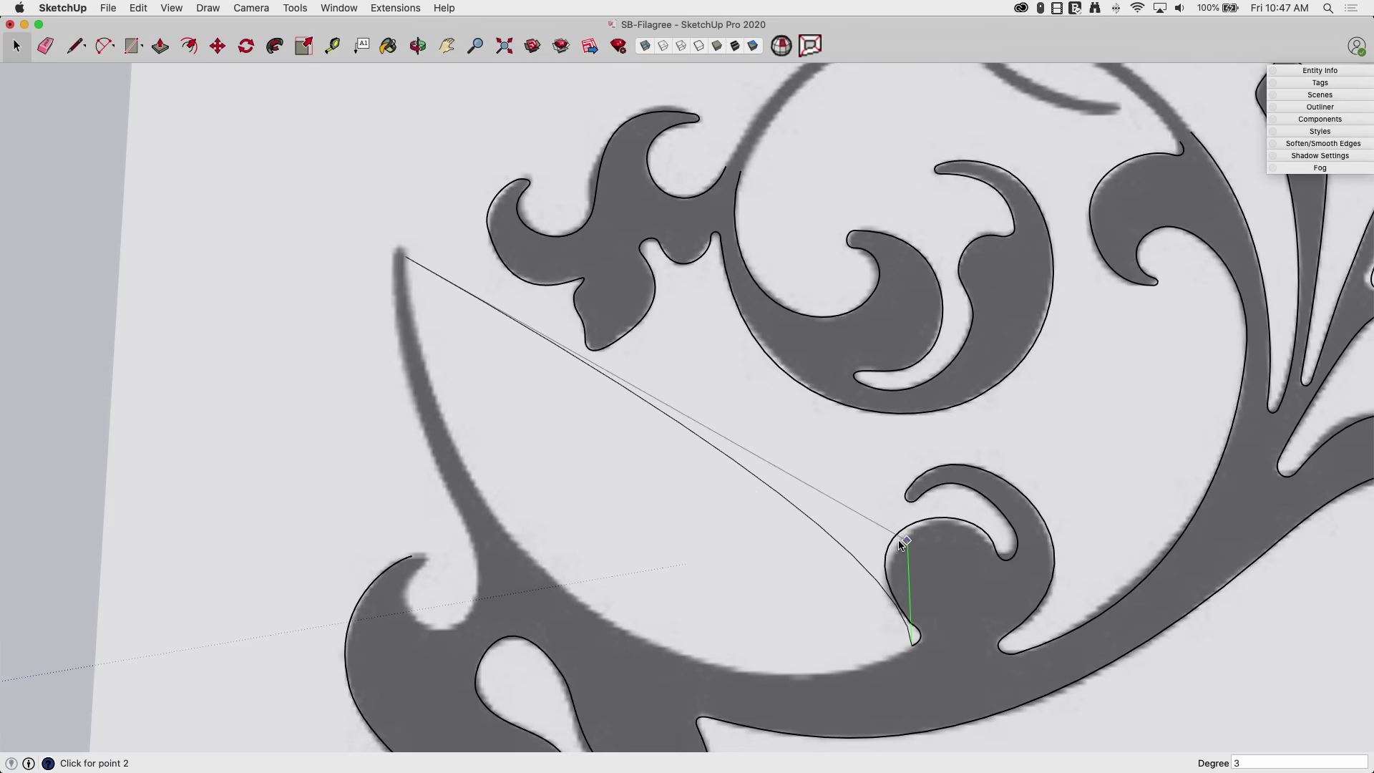
{"action": "scroll", "coordinate": [901, 546], "scroll_direction": "down", "scroll_amount": 2}
{"action": "scroll", "coordinate": [889, 613], "scroll_direction": "up", "scroll_amount": 3}
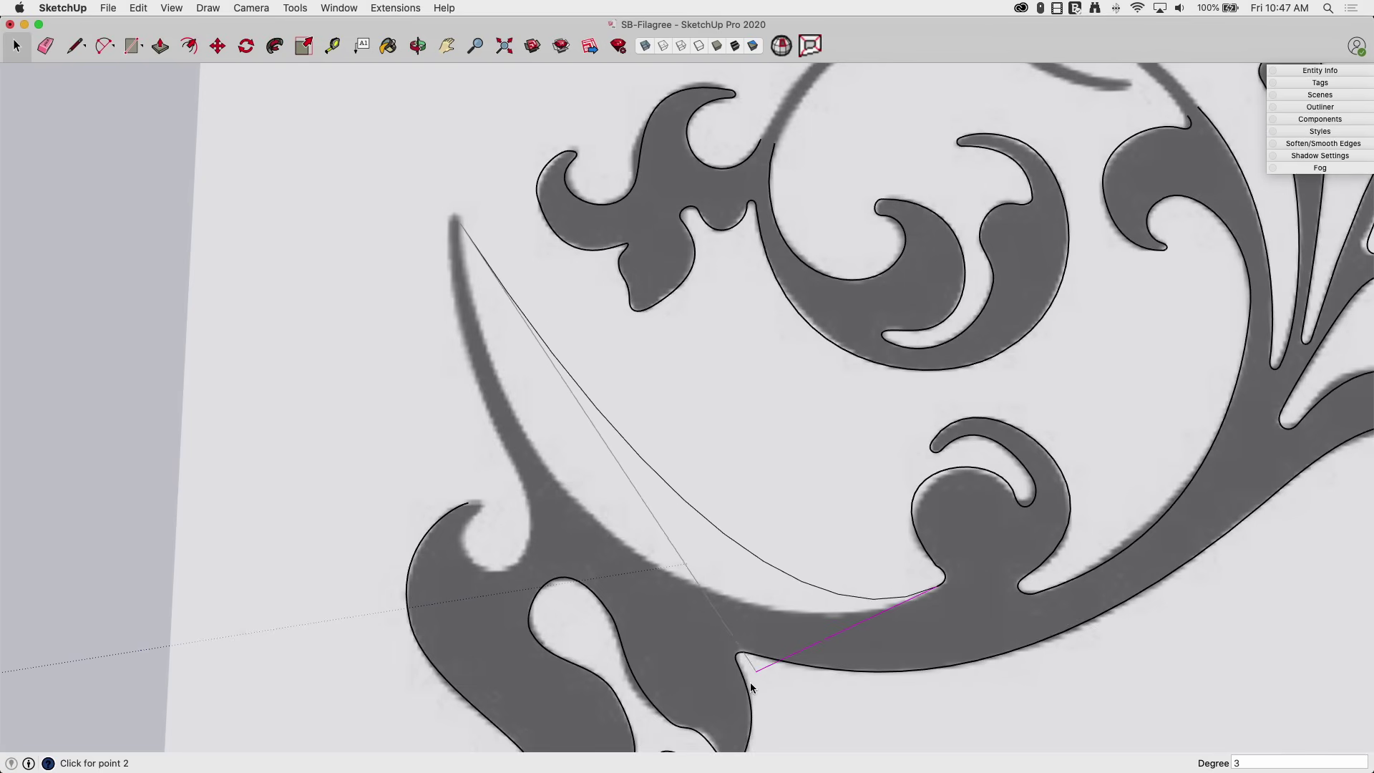
{"action": "scroll", "coordinate": [748, 680], "scroll_direction": "down", "scroll_amount": 2}
{"action": "scroll", "coordinate": [737, 680], "scroll_direction": "up", "scroll_amount": 2}
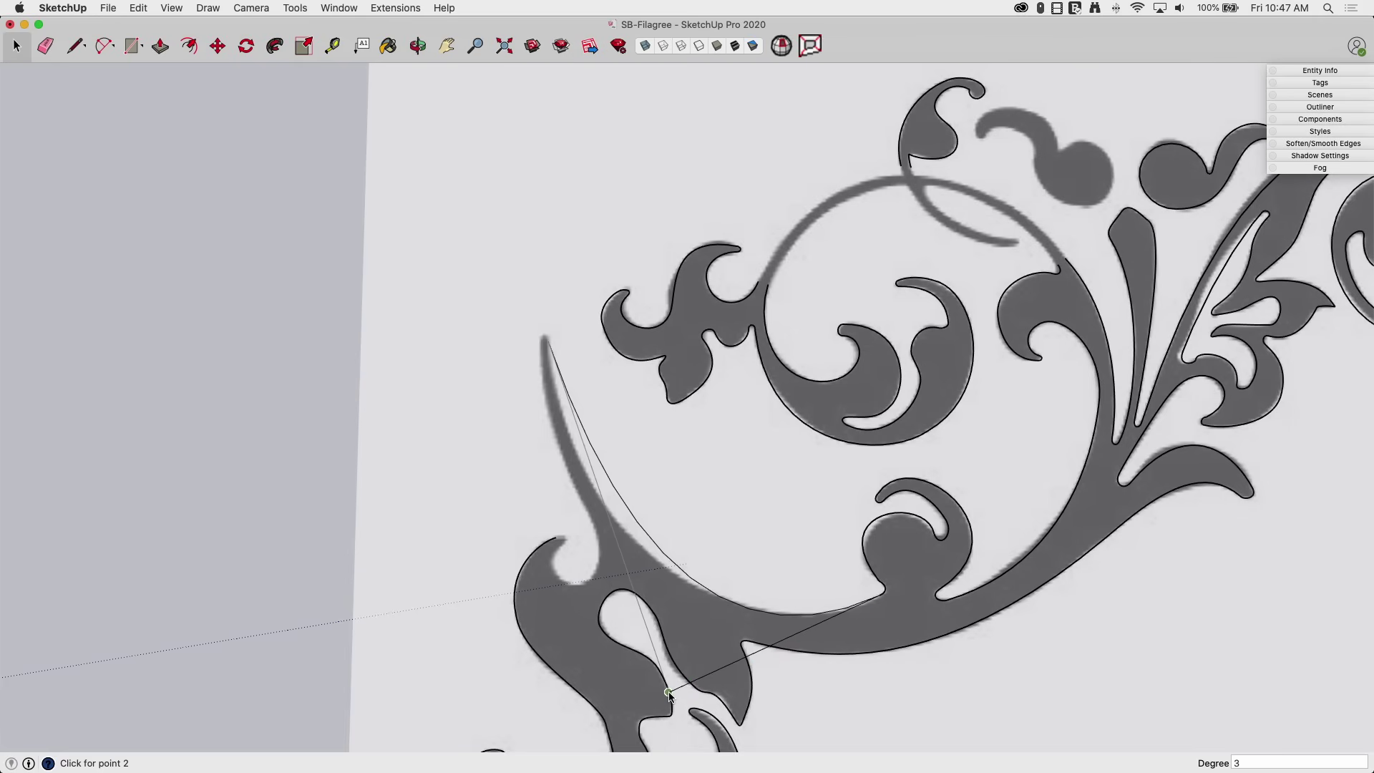
{"action": "scroll", "coordinate": [838, 644], "scroll_direction": "up", "scroll_amount": 6}
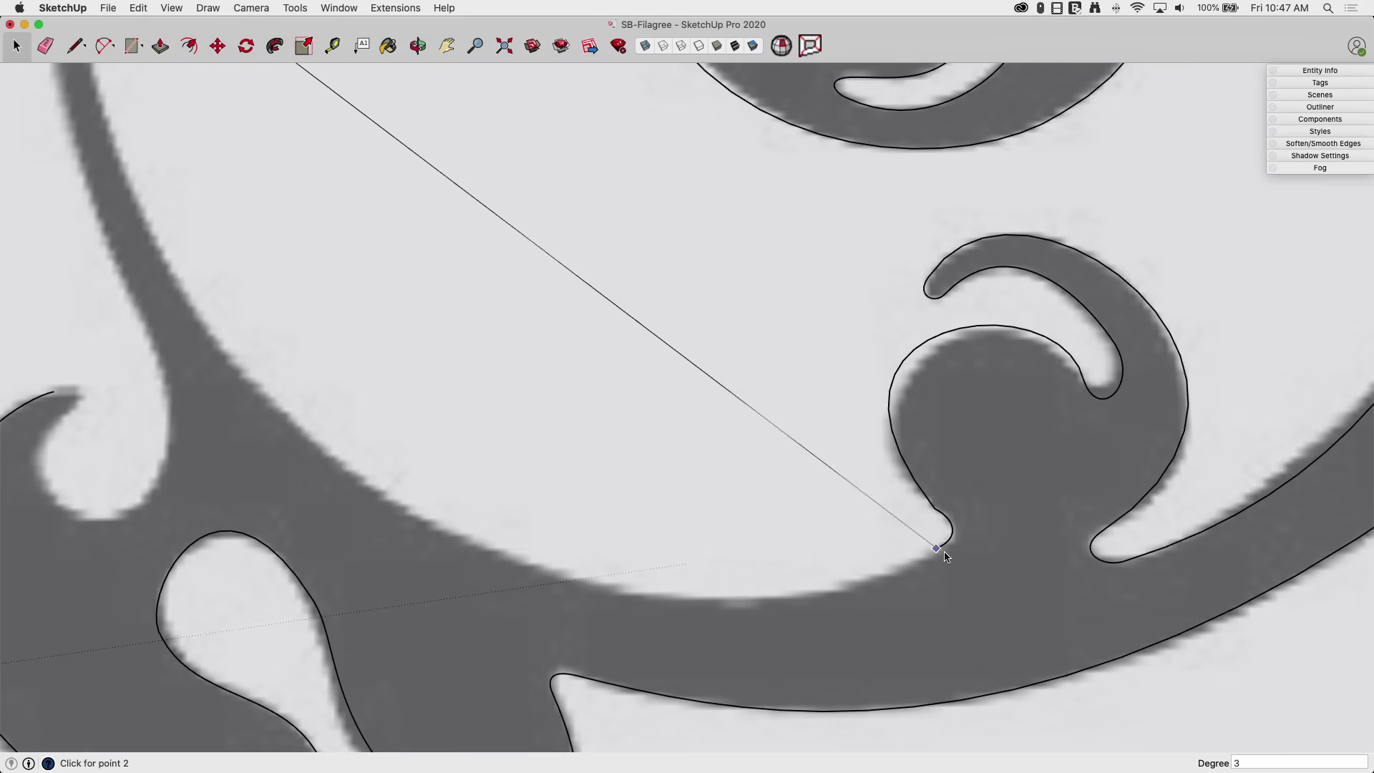
{"action": "left_click", "coordinate": [937, 549]}
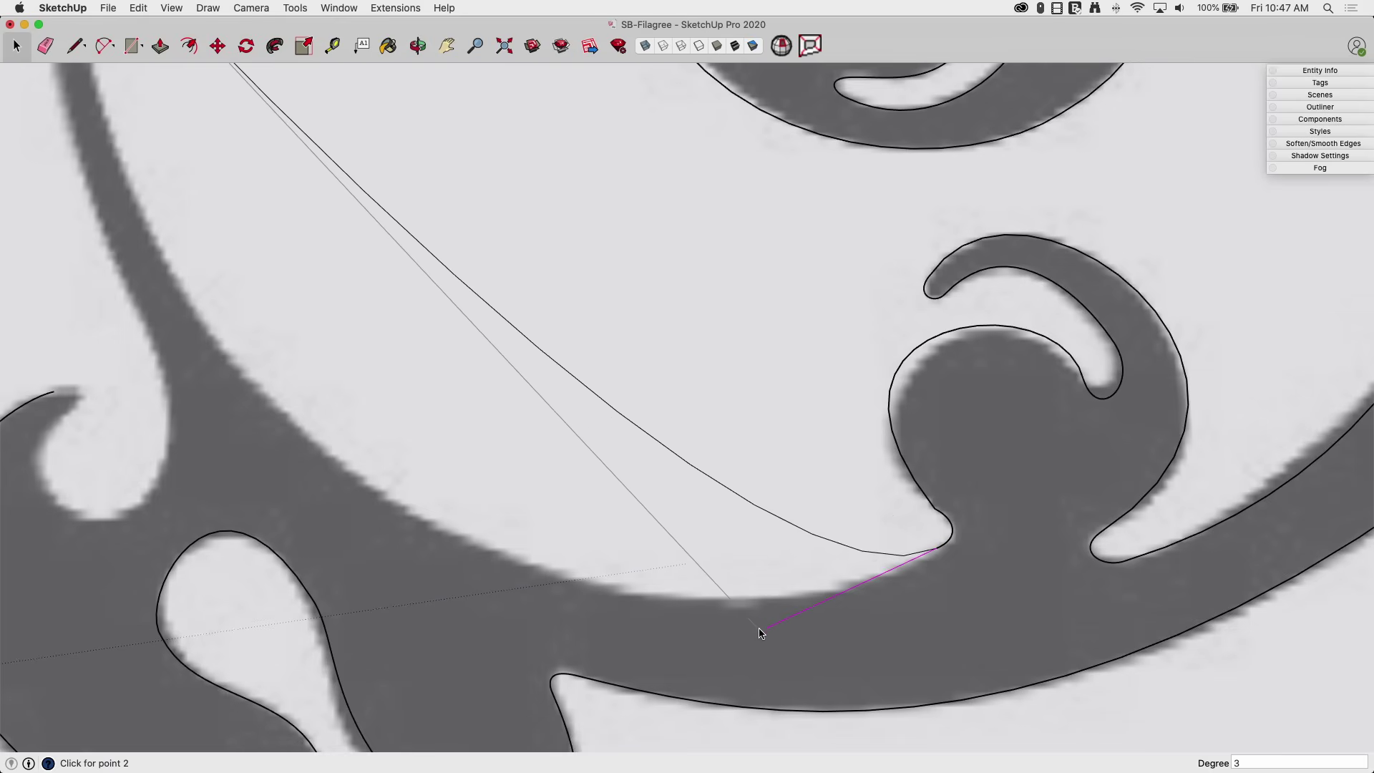
{"action": "scroll", "coordinate": [760, 633], "scroll_direction": "down", "scroll_amount": 3}
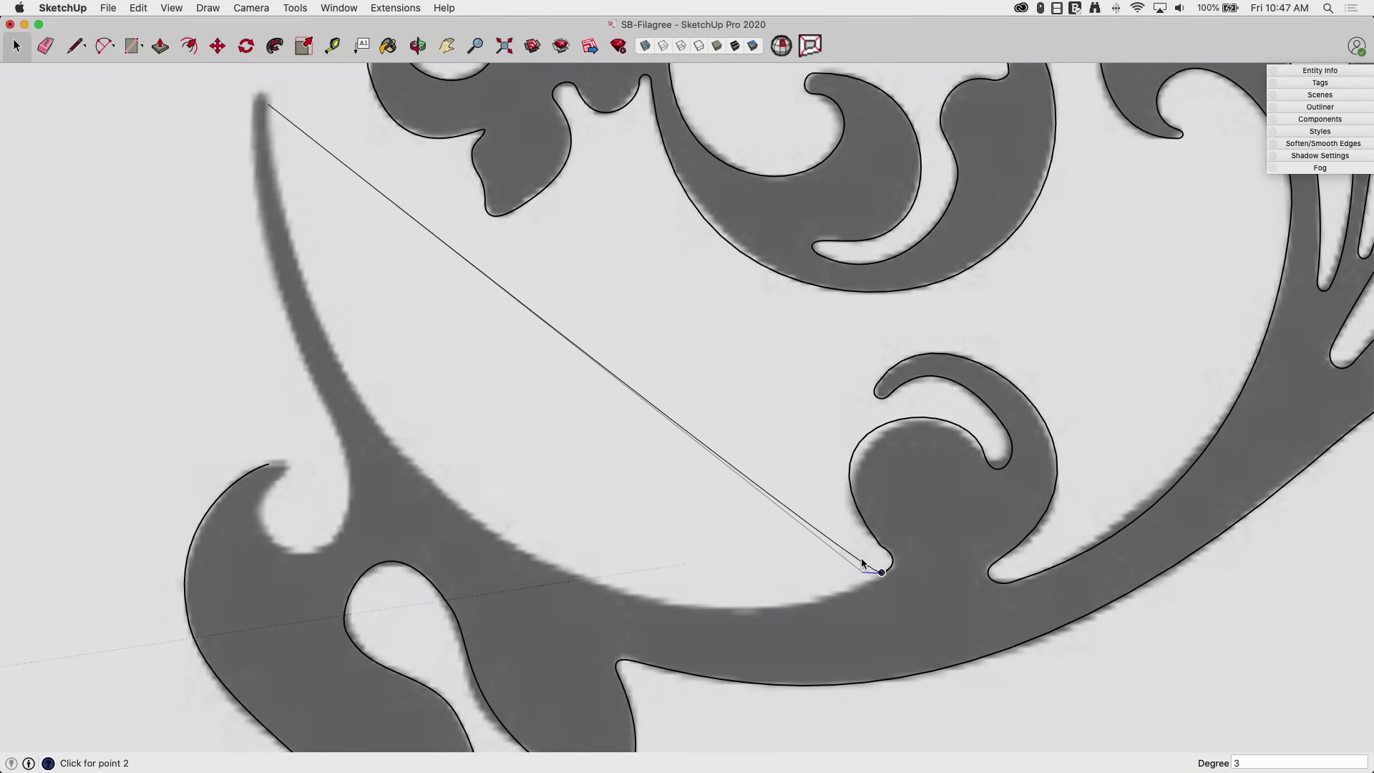
{"action": "scroll", "coordinate": [952, 526], "scroll_direction": "down", "scroll_amount": 2}
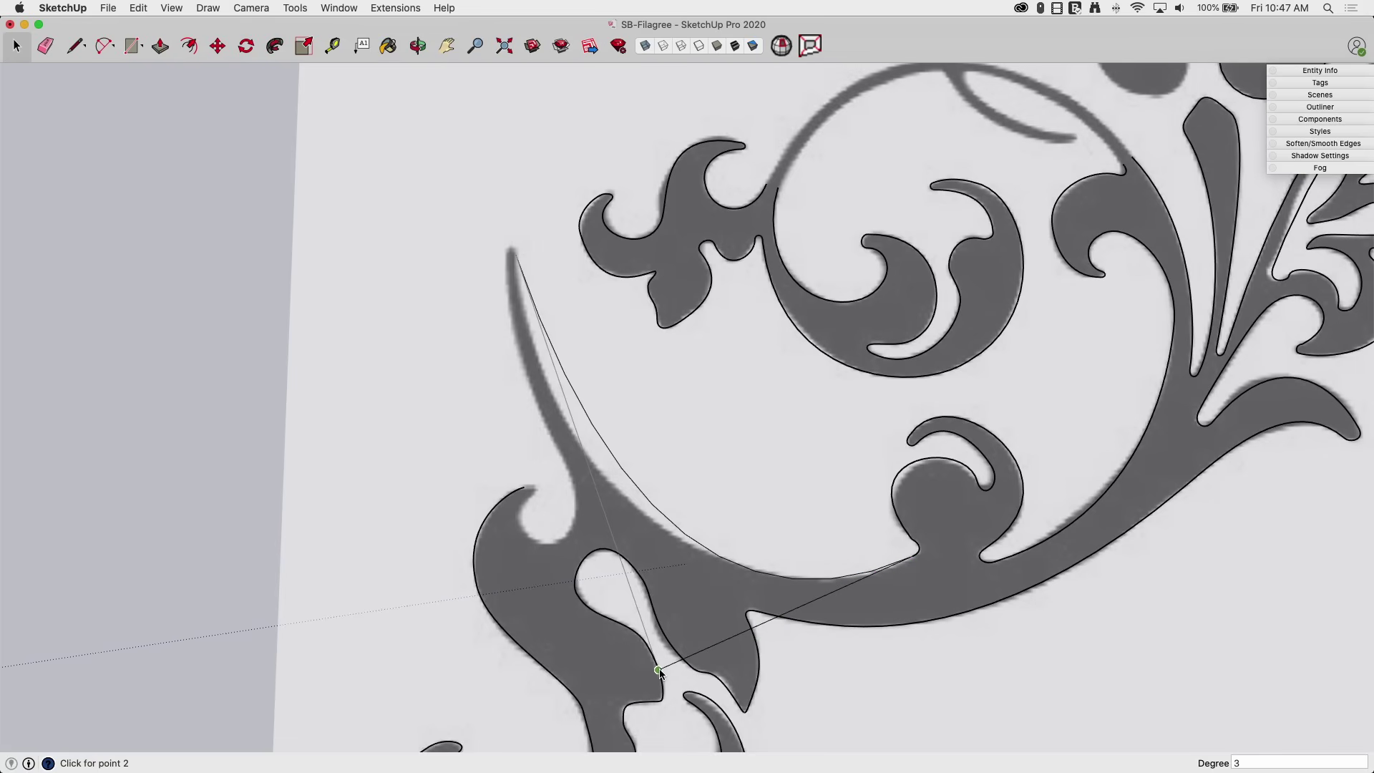
{"action": "scroll", "coordinate": [665, 667], "scroll_direction": "up", "scroll_amount": 2}
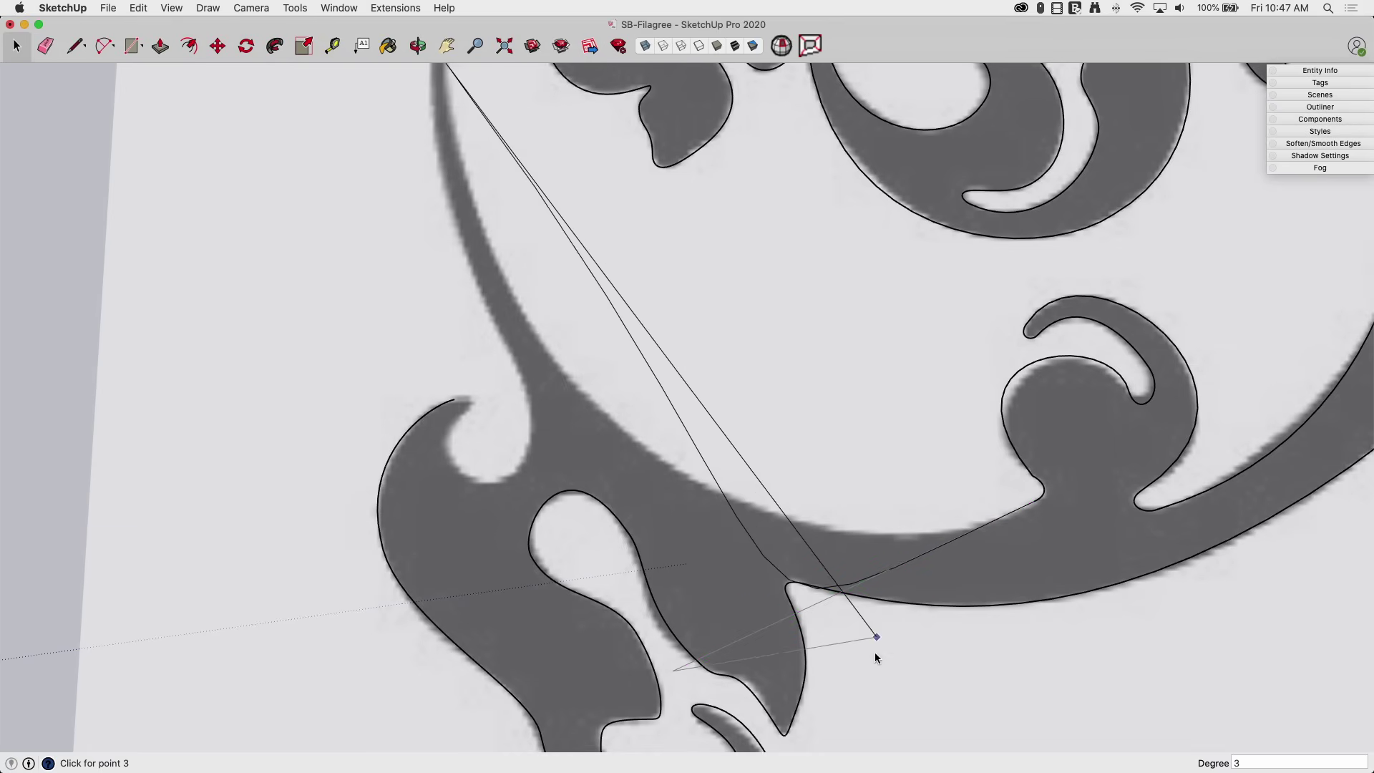
{"action": "scroll", "coordinate": [875, 647], "scroll_direction": "down", "scroll_amount": 3}
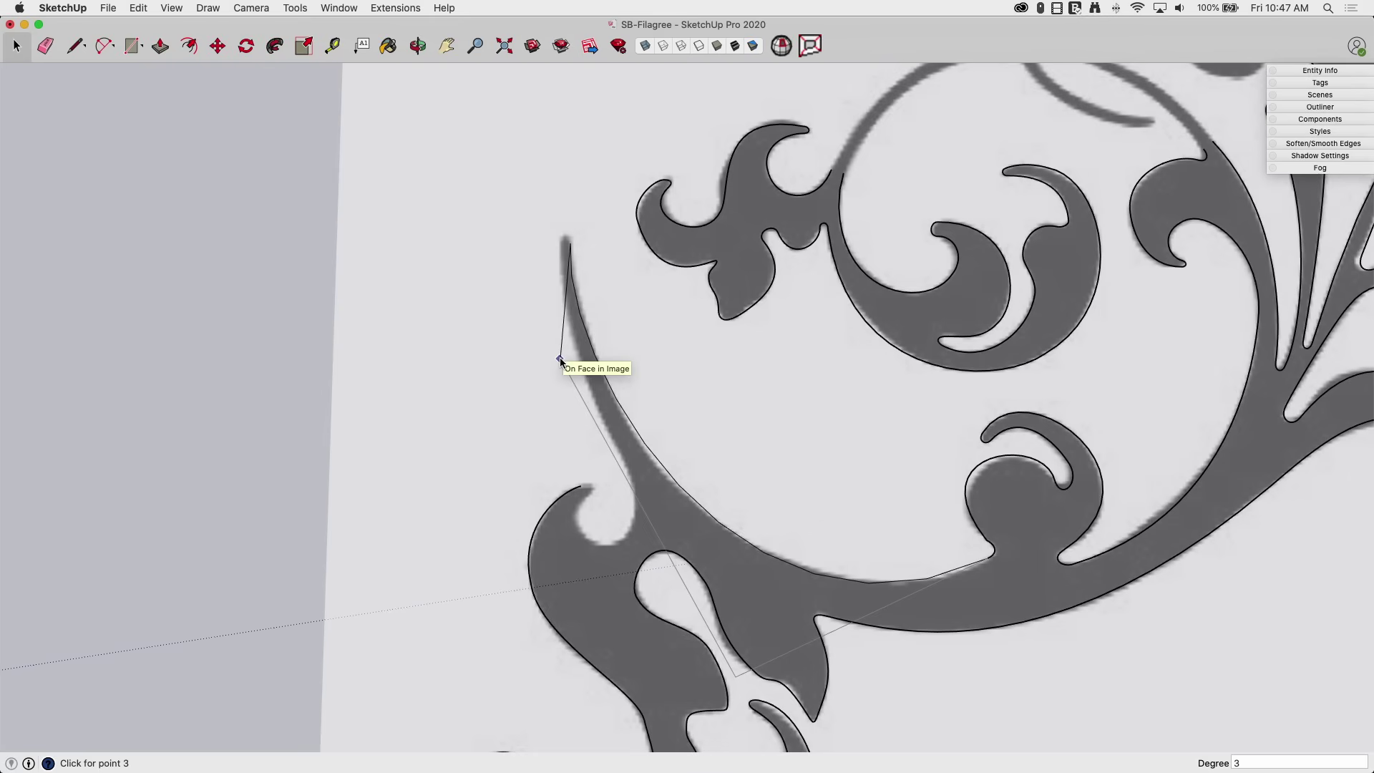
{"action": "double_click", "coordinate": [559, 358]}
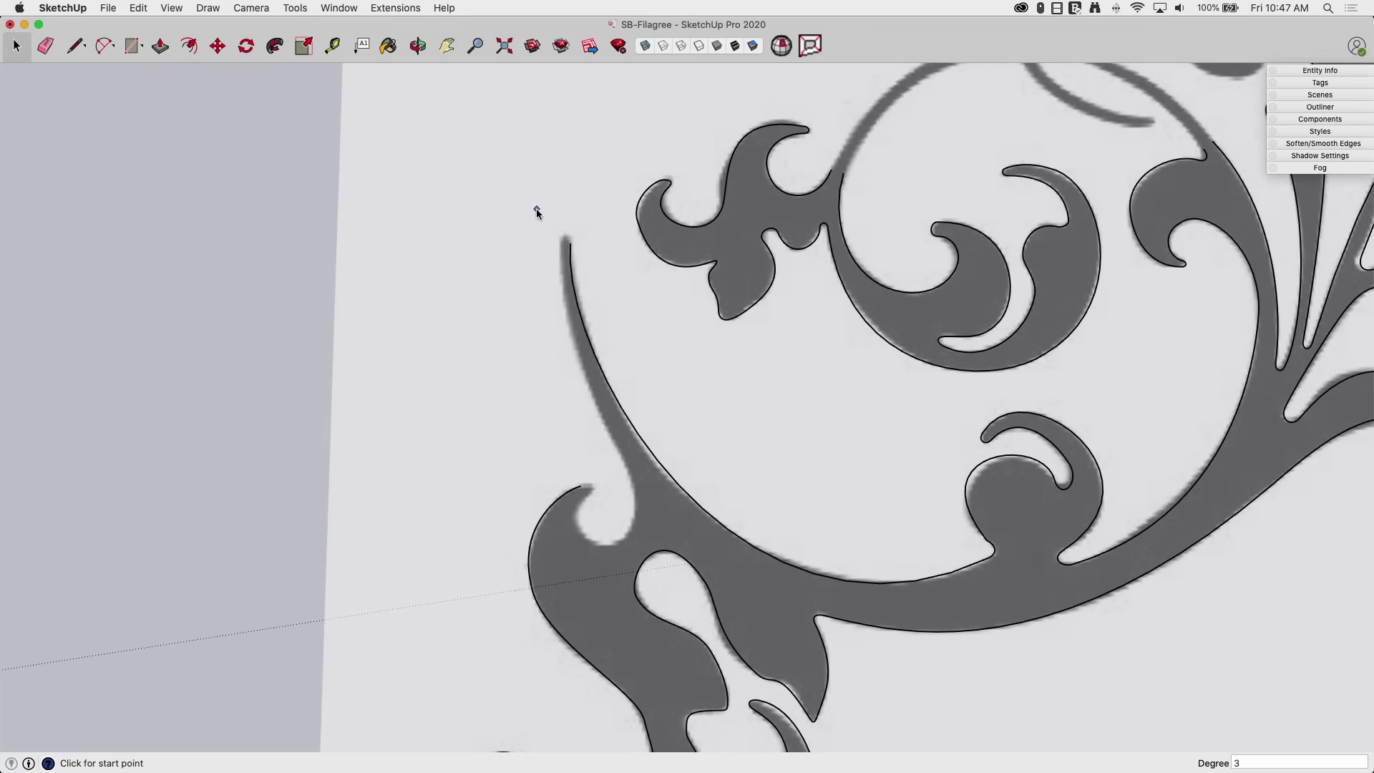
Draw a Bezier cap from the arc's top tip to the opposite edge tip, rounded by two control points.
{"action": "scroll", "coordinate": [564, 242], "scroll_direction": "up", "scroll_amount": 5}
{"action": "scroll", "coordinate": [952, 343], "scroll_direction": "down", "scroll_amount": 2}
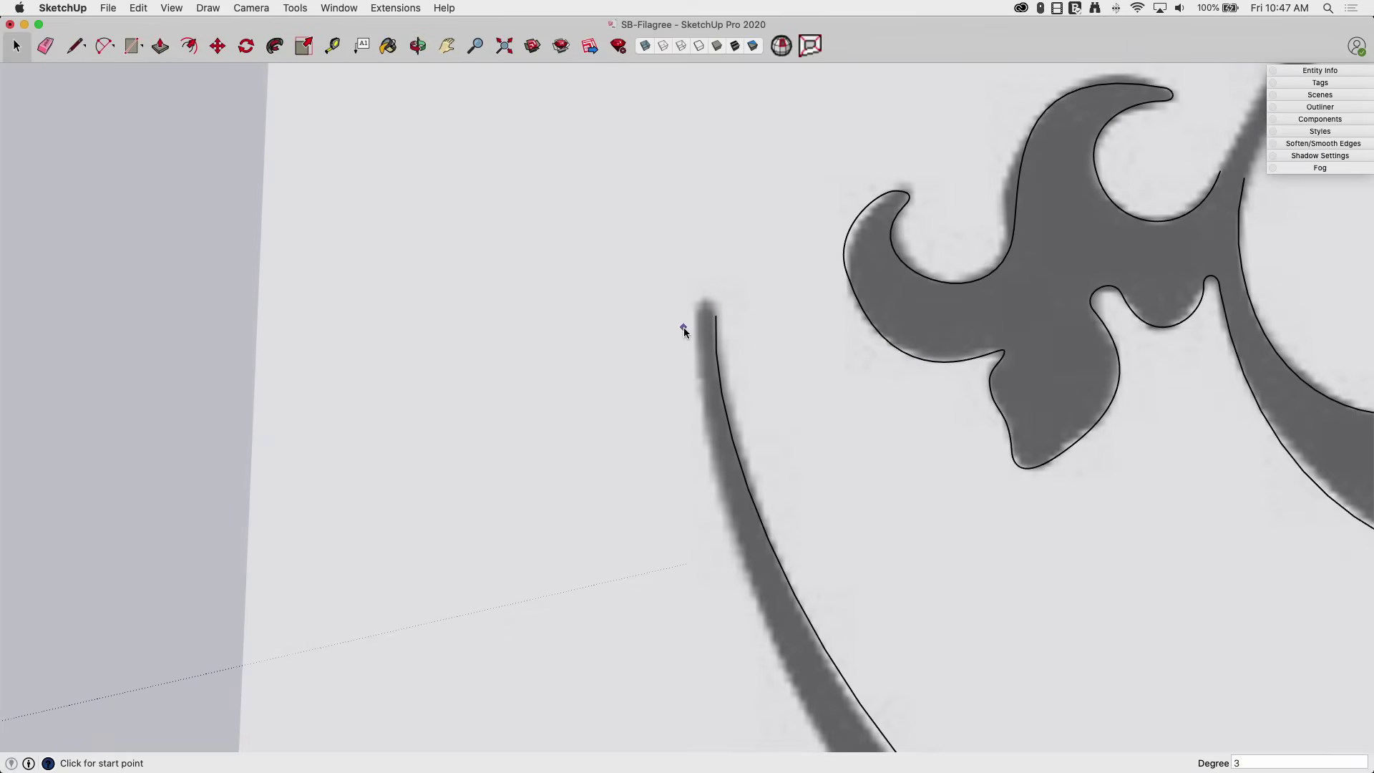
{"action": "scroll", "coordinate": [712, 317], "scroll_direction": "up", "scroll_amount": 3}
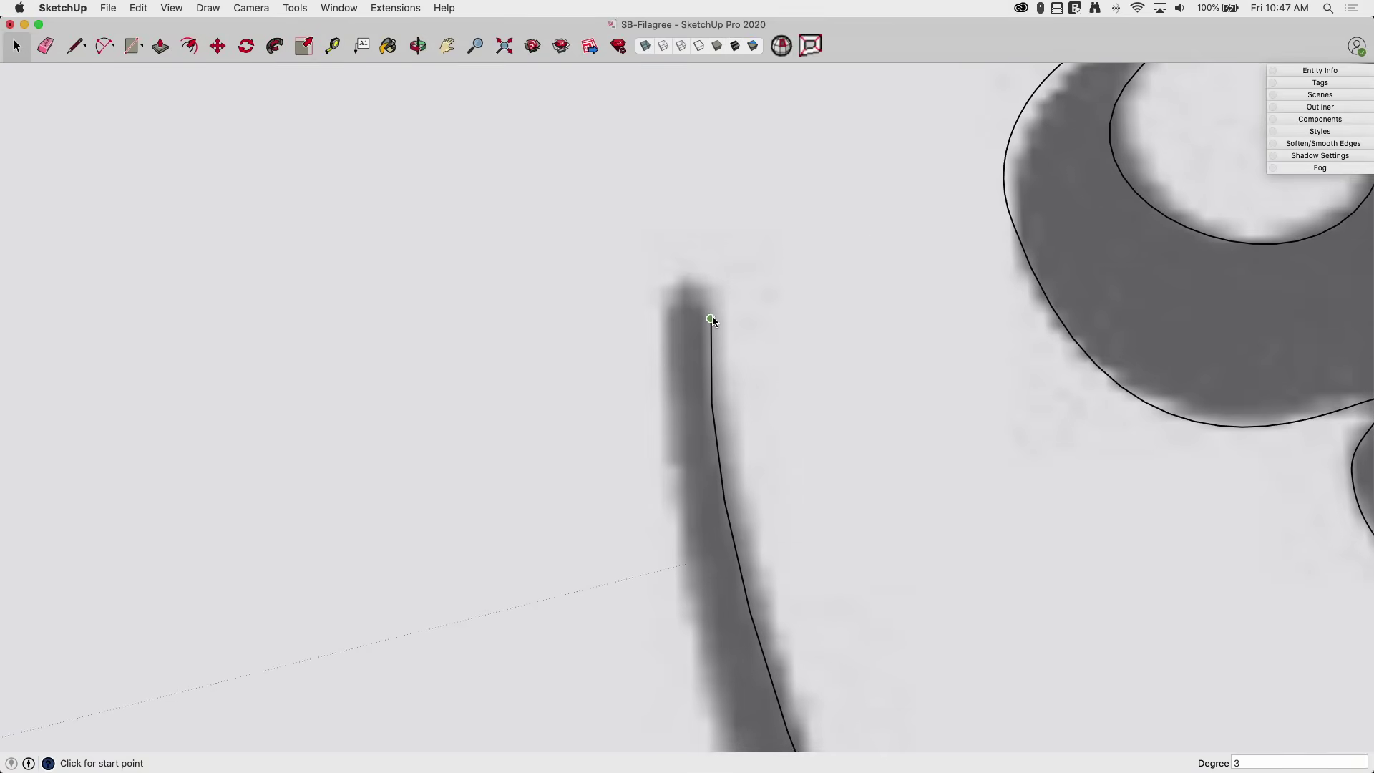
{"action": "left_click", "coordinate": [711, 318]}
{"action": "left_click", "coordinate": [658, 321]}
{"action": "left_click", "coordinate": [710, 226]}
{"action": "left_click", "coordinate": [658, 252]}
{"action": "scroll", "coordinate": [419, 206], "scroll_direction": "down", "scroll_amount": 6}
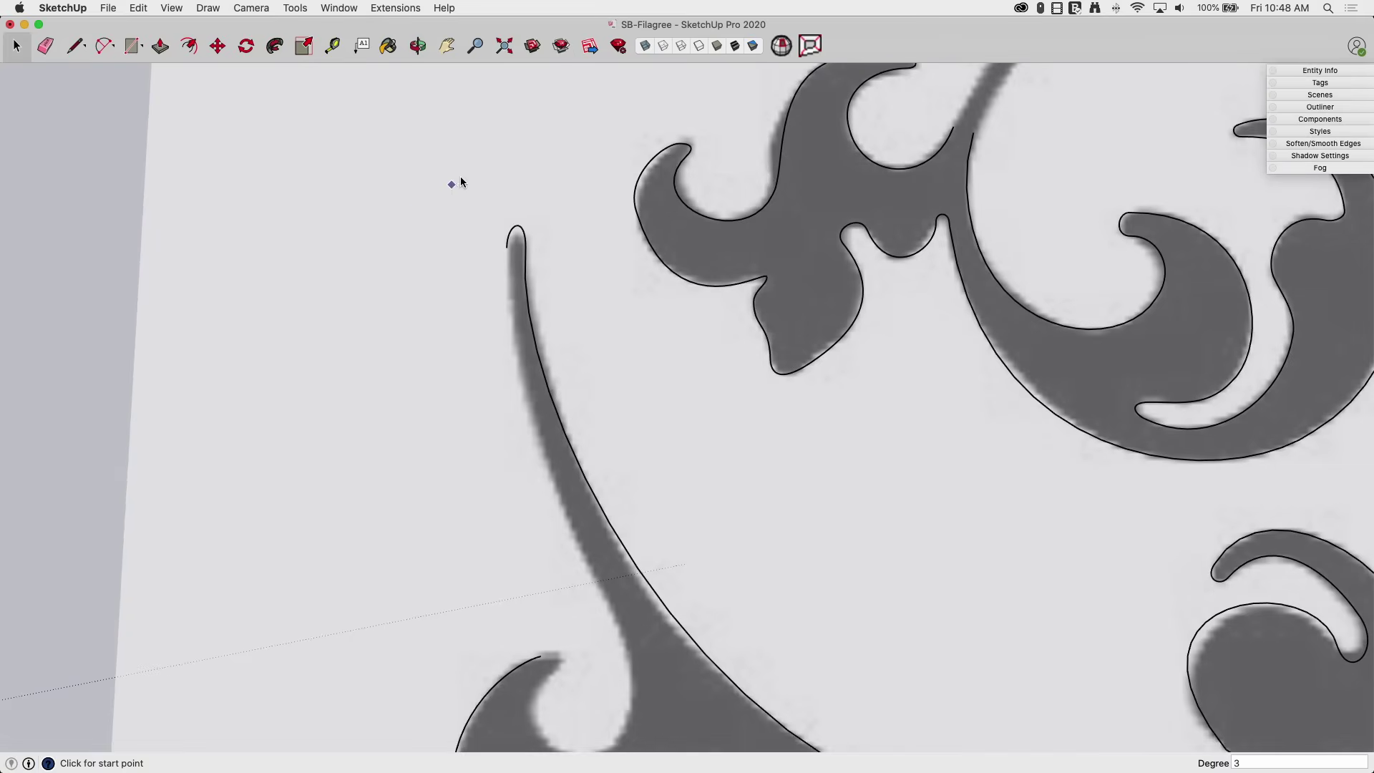
{"action": "left_click", "coordinate": [72, 50]}
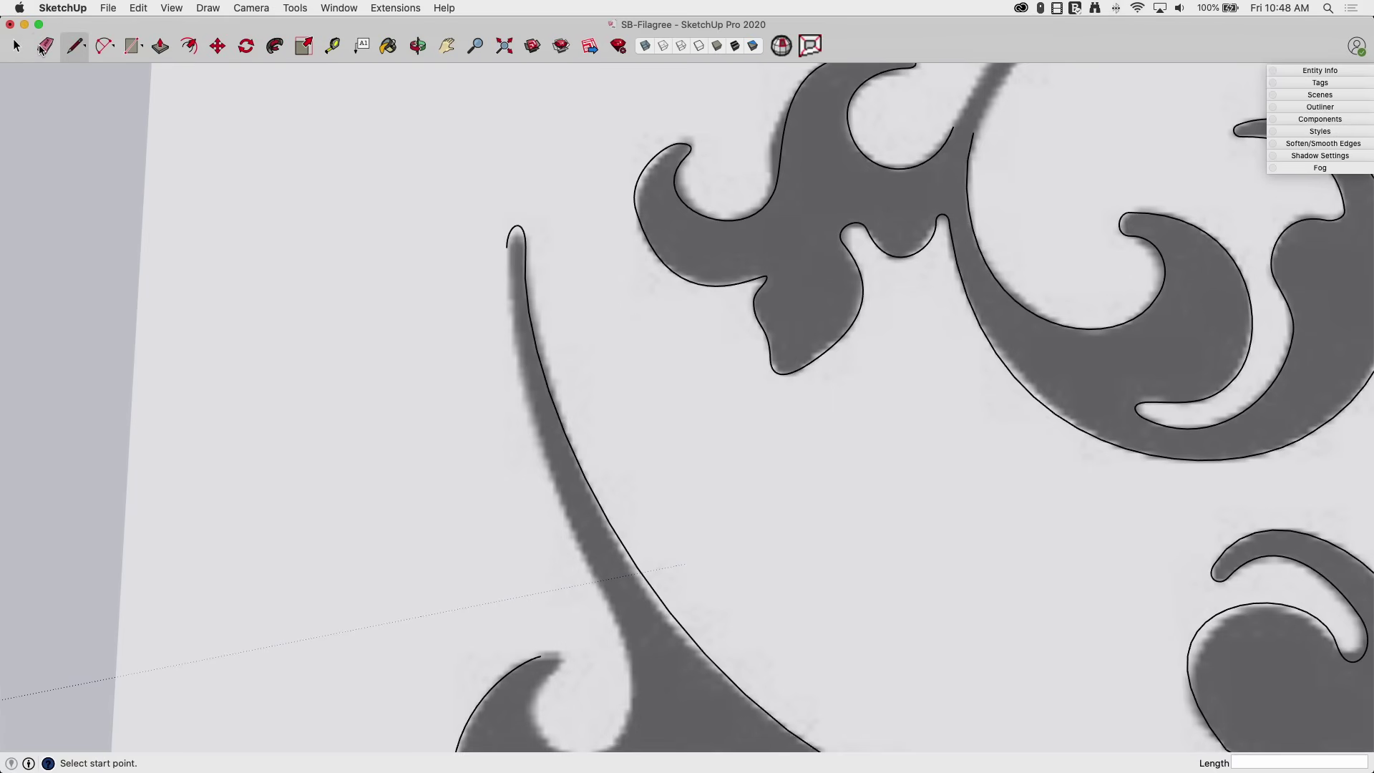
{"action": "left_click", "coordinate": [17, 47]}
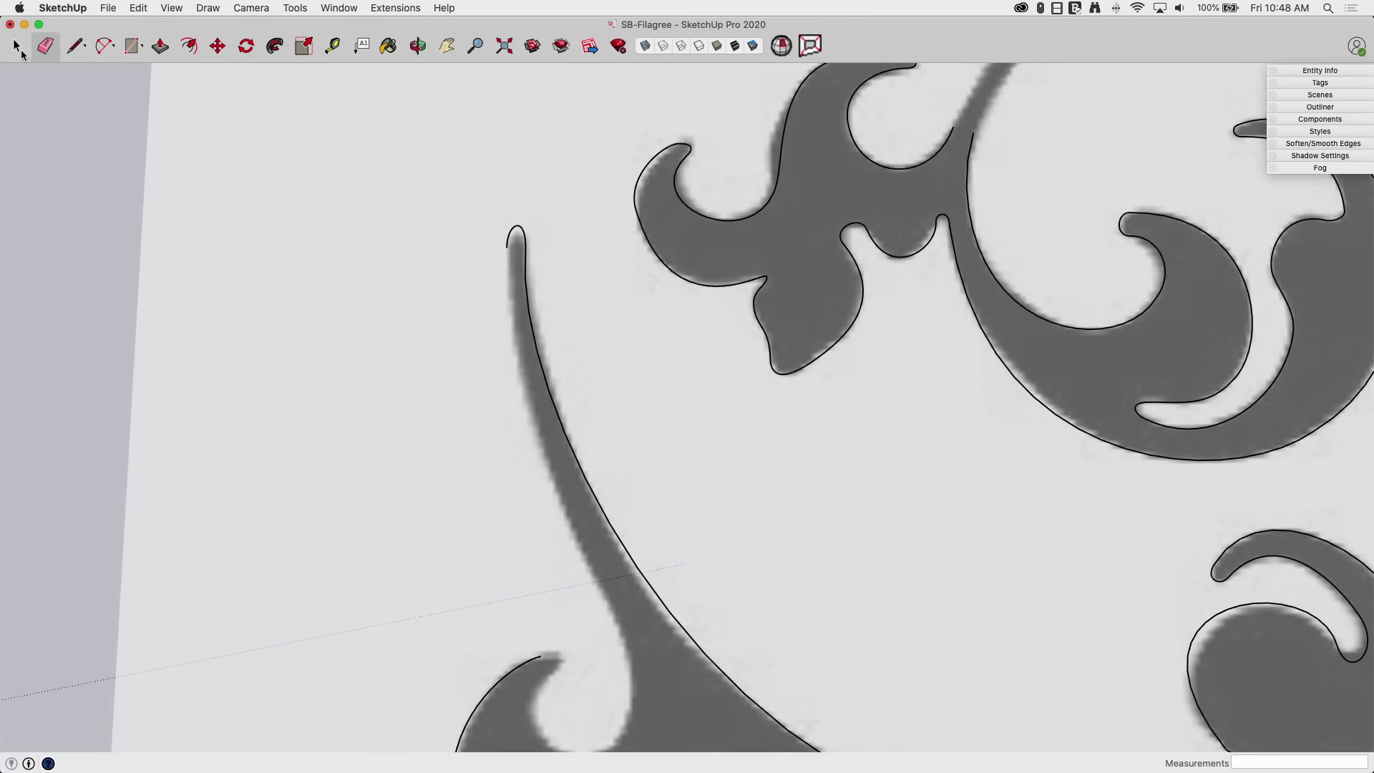
{"action": "left_click", "coordinate": [570, 435]}
{"action": "left_click", "coordinate": [1320, 71]}
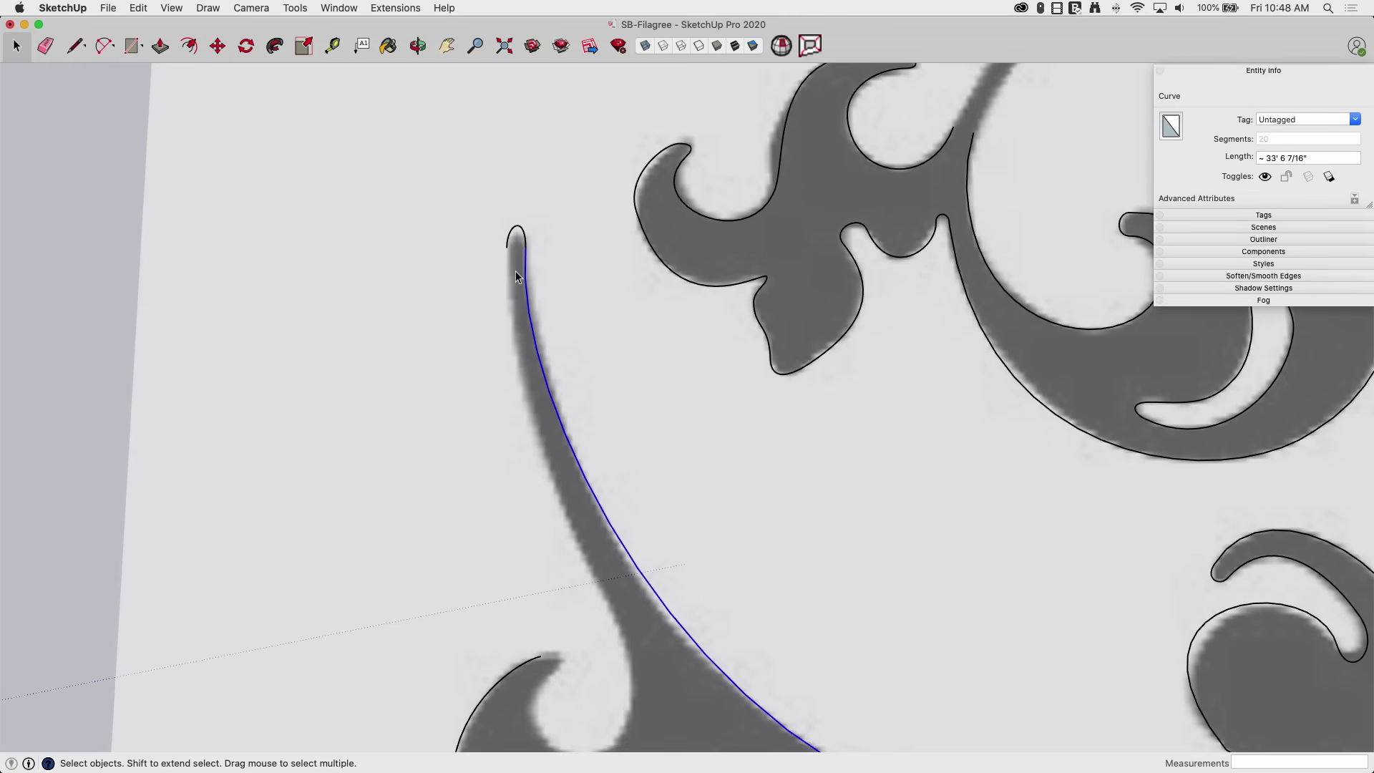
{"action": "scroll", "coordinate": [529, 200], "scroll_direction": "down", "scroll_amount": 3}
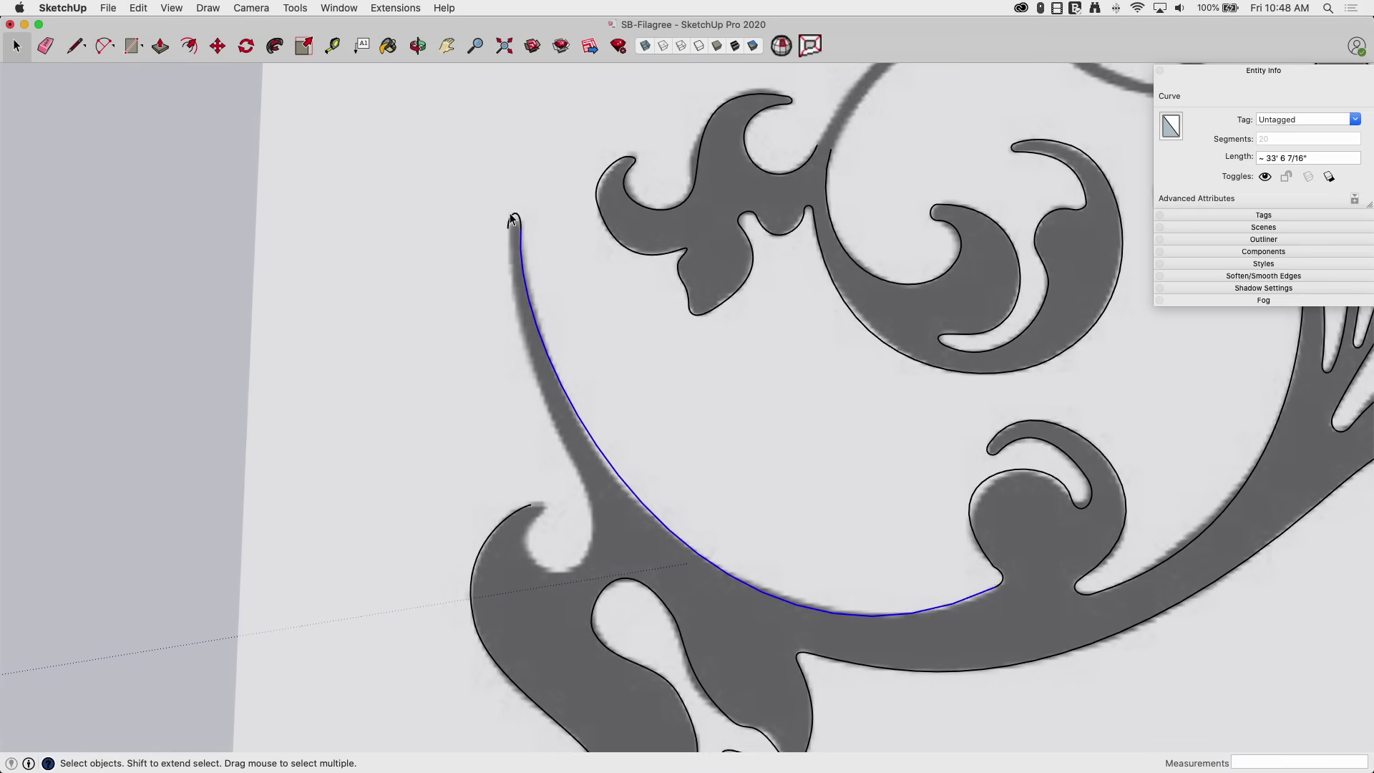
{"action": "left_click", "coordinate": [510, 222]}
{"action": "left_click", "coordinate": [1204, 70]}
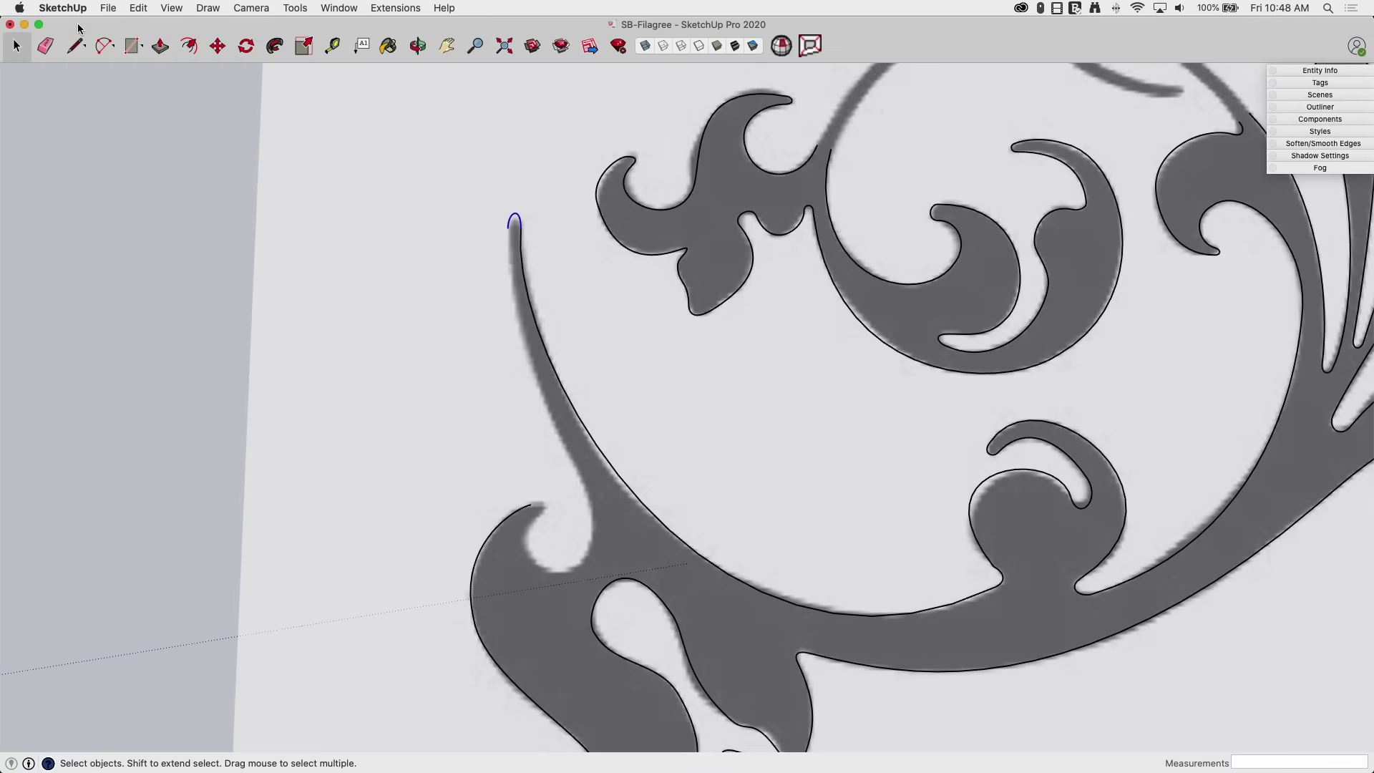
Trace the tapered stroke's edge from its top tip partway down with a Bezier curve.
{"action": "left_click", "coordinate": [207, 7]}
{"action": "left_click", "coordinate": [237, 75]}
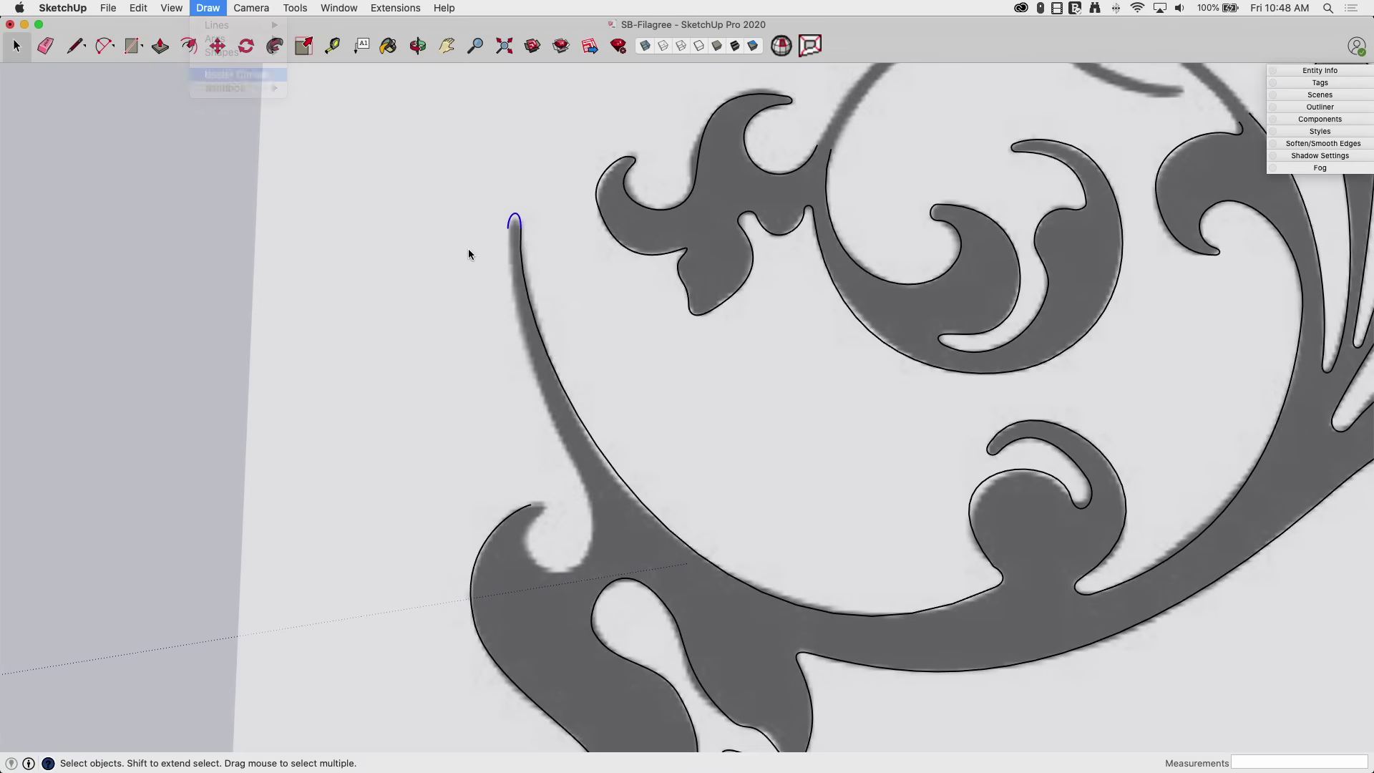
{"action": "left_click", "coordinate": [514, 219]}
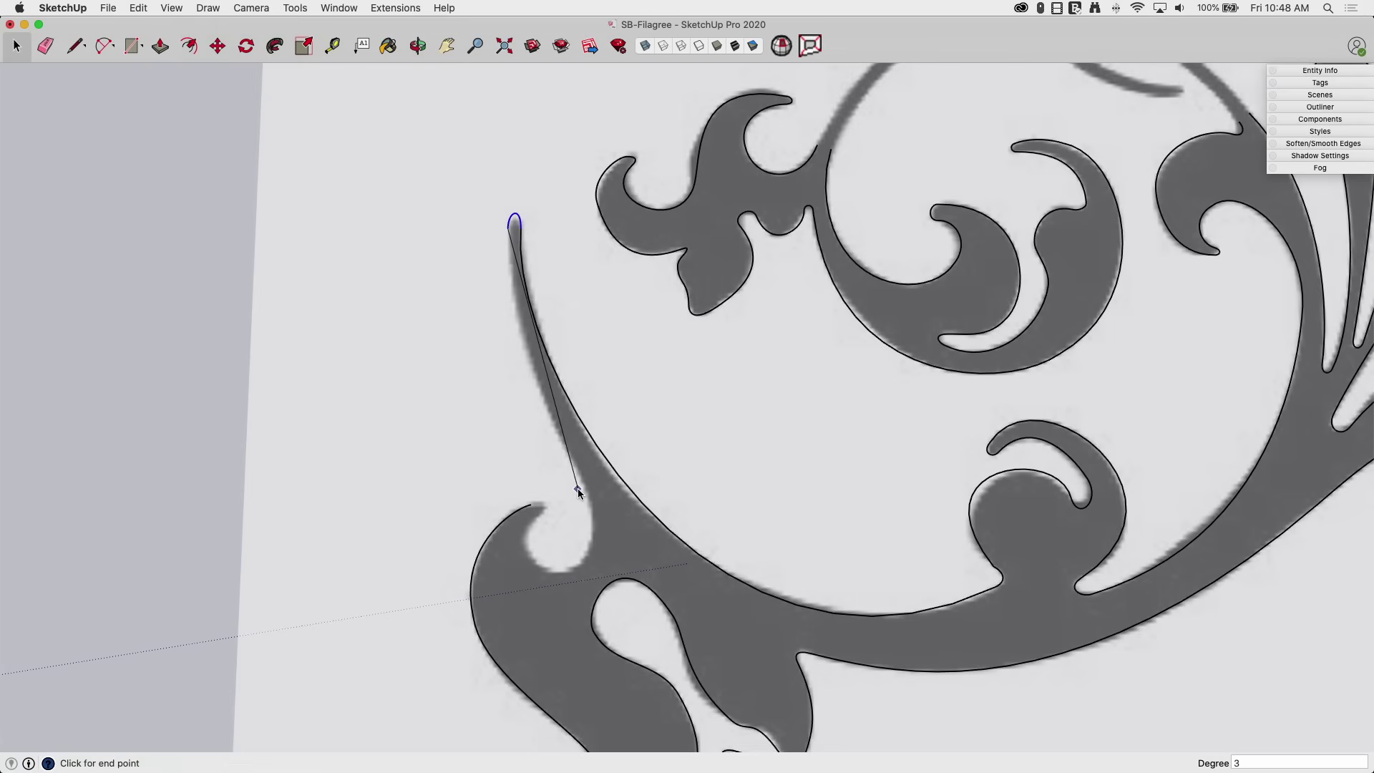
{"action": "scroll", "coordinate": [577, 488], "scroll_direction": "down", "scroll_amount": 2}
{"action": "scroll", "coordinate": [580, 483], "scroll_direction": "up", "scroll_amount": 2}
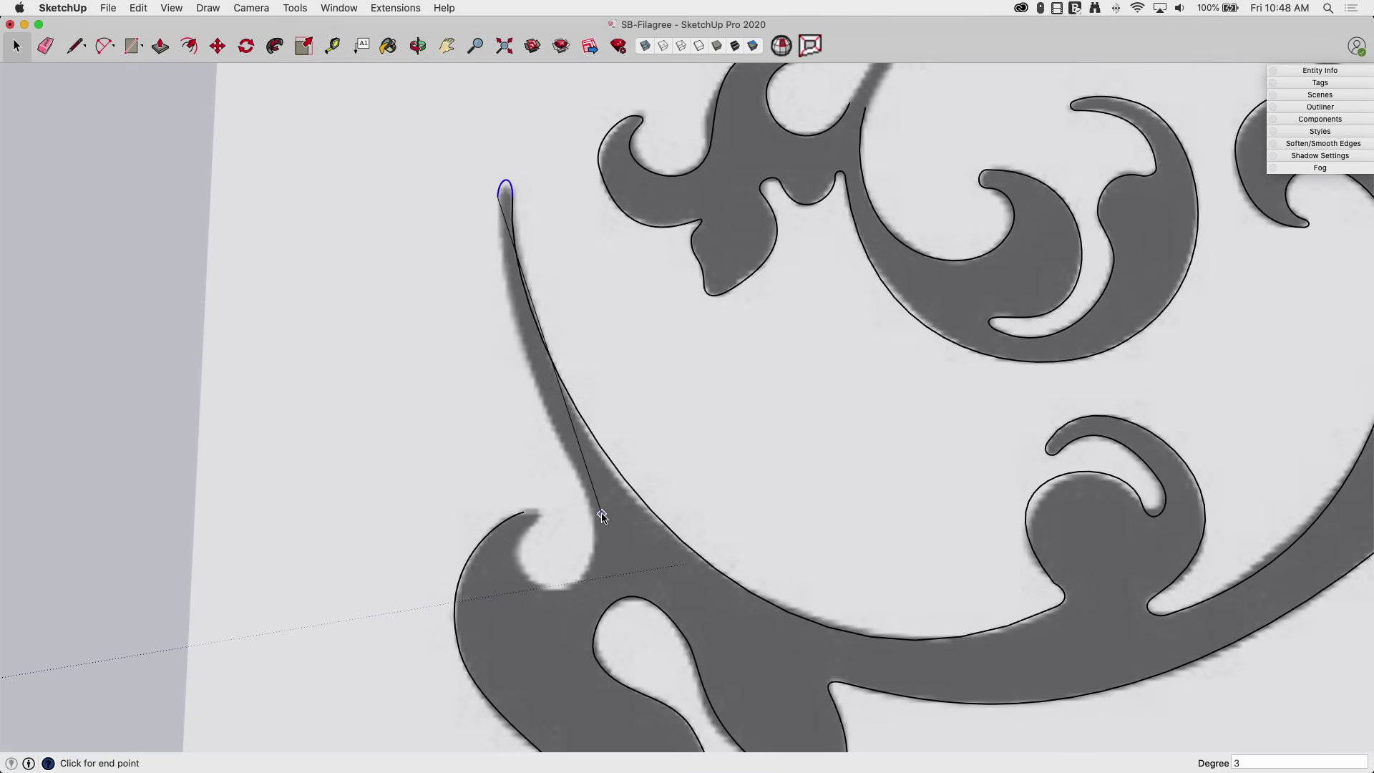
{"action": "scroll", "coordinate": [560, 481], "scroll_direction": "up", "scroll_amount": 2}
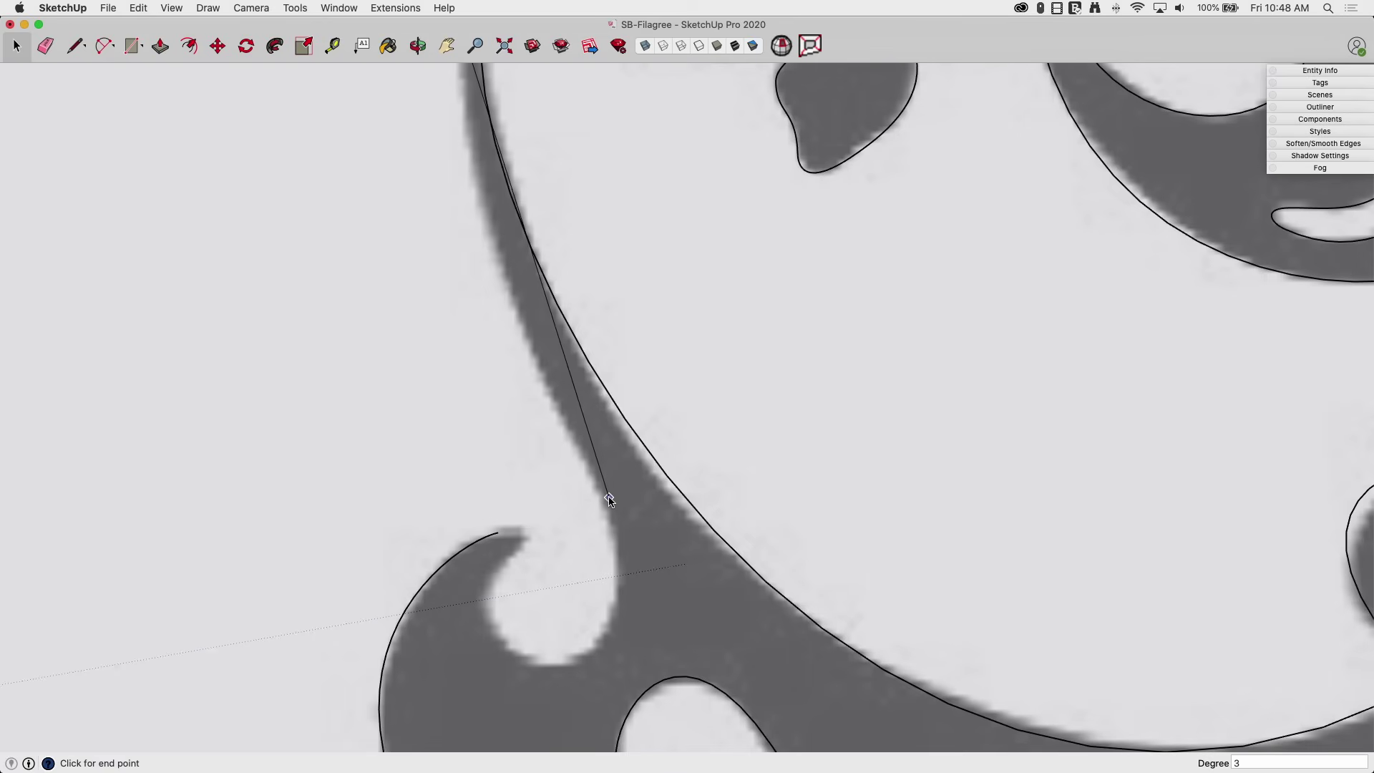
{"action": "left_click", "coordinate": [613, 537]}
{"action": "scroll", "coordinate": [573, 558], "scroll_direction": "down", "scroll_amount": 4}
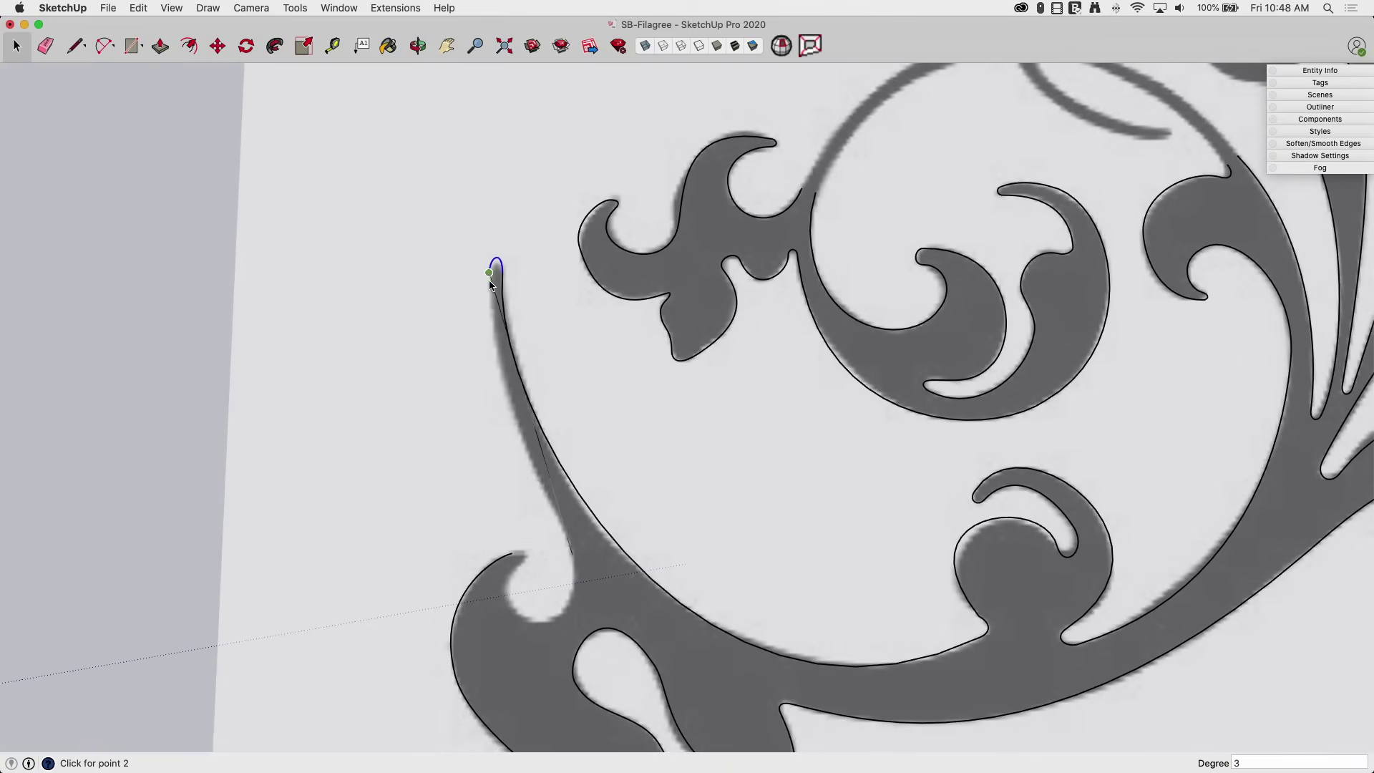
{"action": "left_click", "coordinate": [501, 392]}
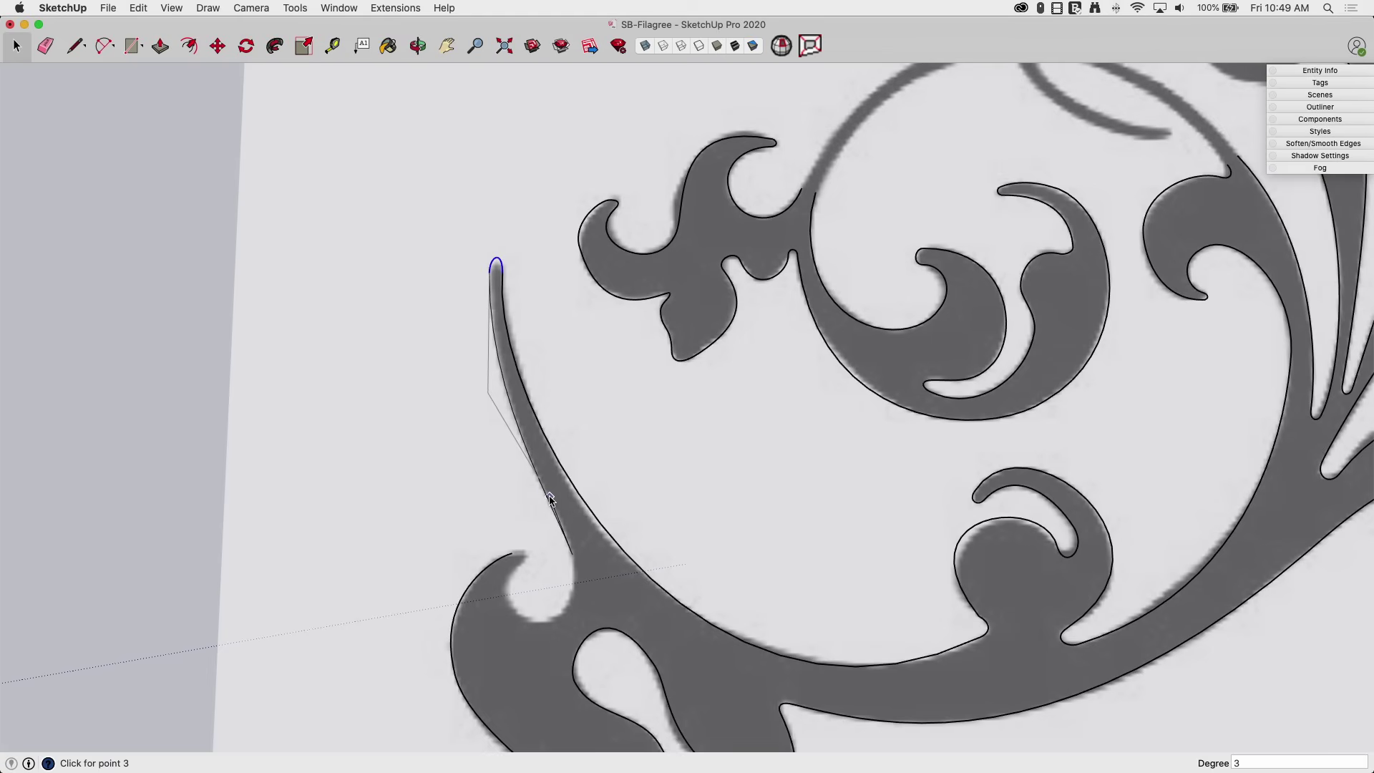
{"action": "double_click", "coordinate": [571, 551]}
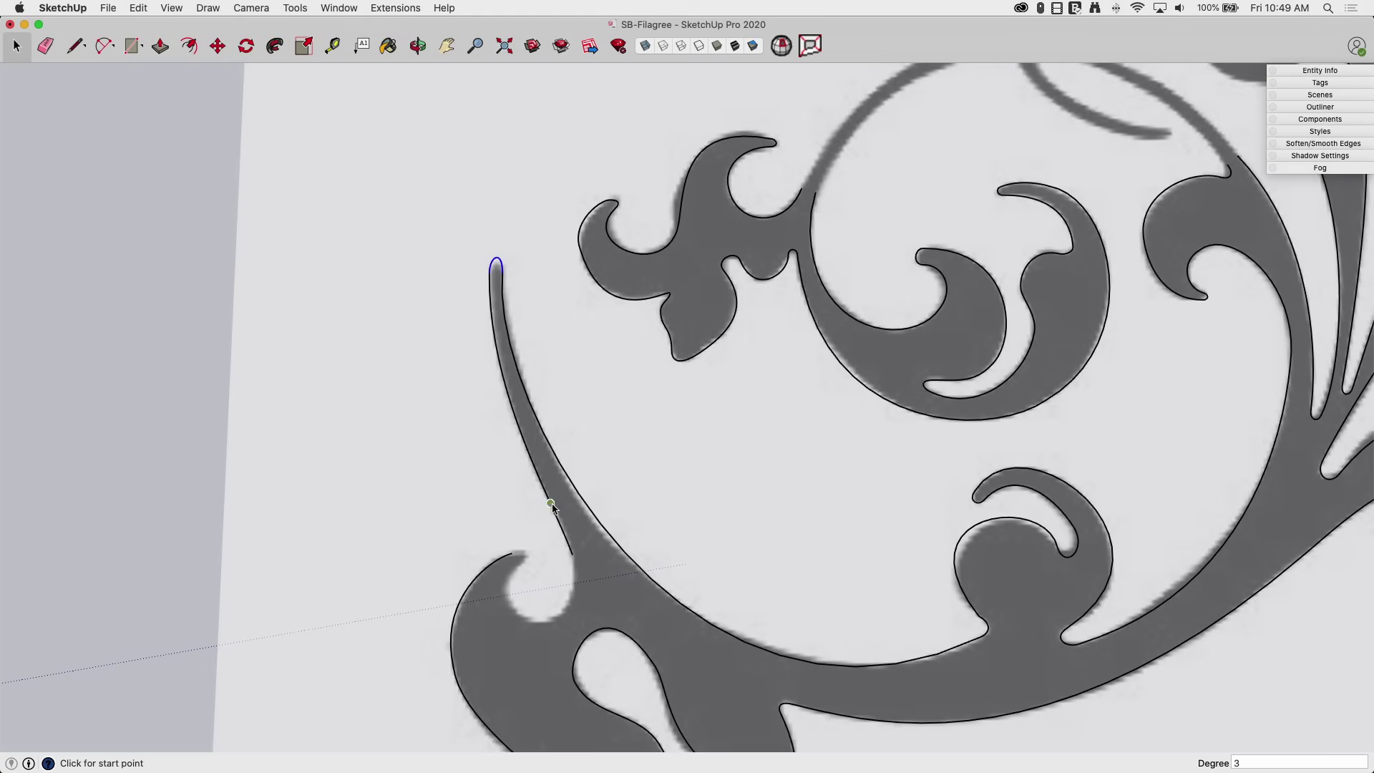
{"action": "scroll", "coordinate": [565, 583], "scroll_direction": "up", "scroll_amount": 3}
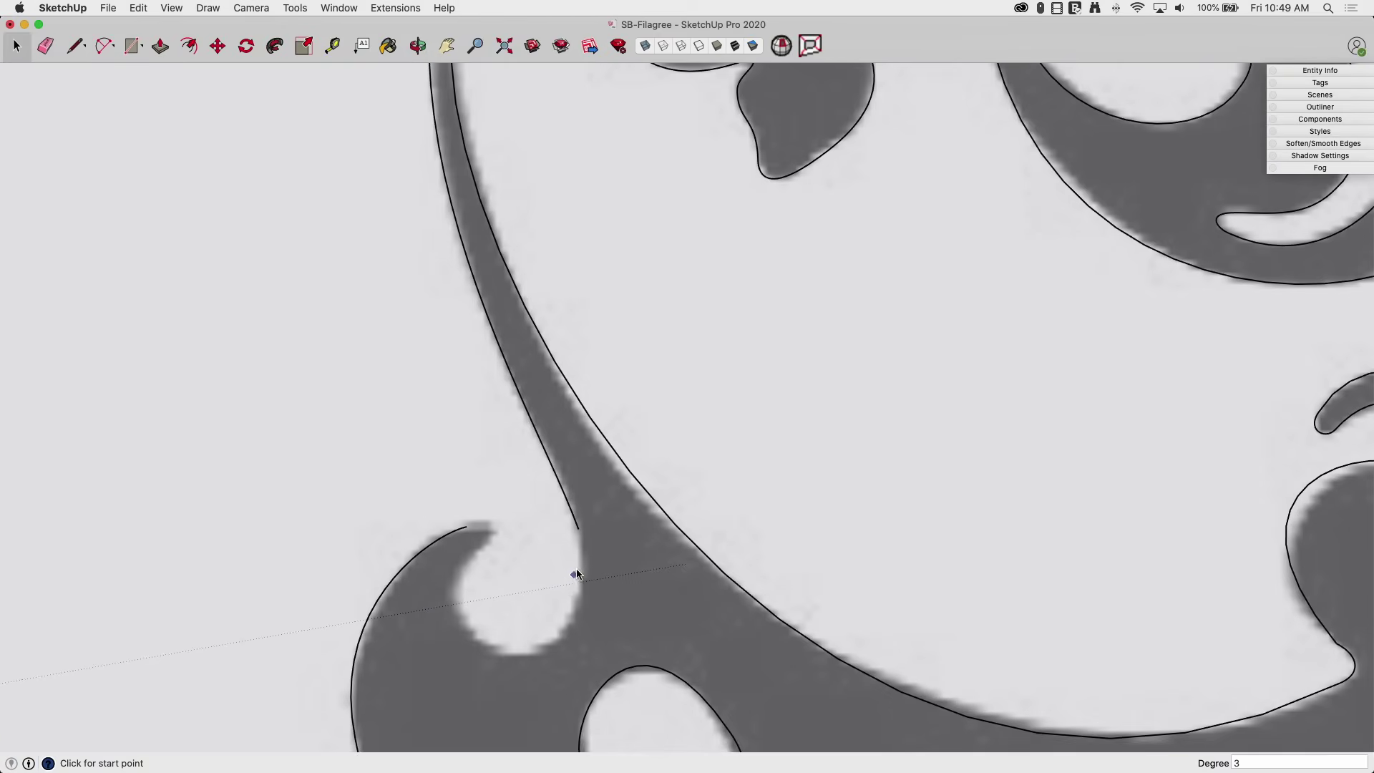
Trace the inside of the hooked curl with a Bezier curve after discarding one false start.
{"action": "left_click", "coordinate": [579, 530]}
{"action": "left_click", "coordinate": [464, 624]}
{"action": "middle_click_drag", "start_coordinate": [527, 611], "coordinate": [567, 528]}
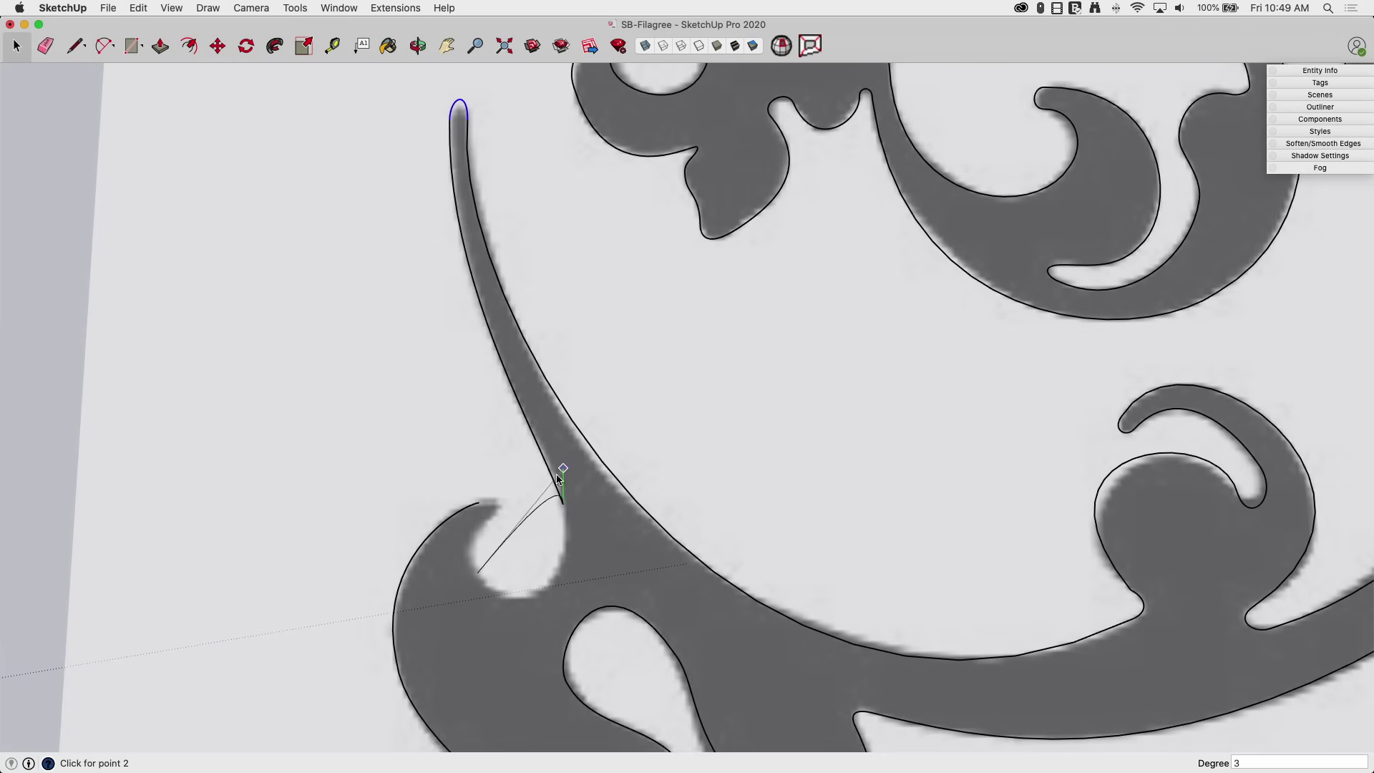
{"action": "left_click", "coordinate": [593, 582]}
{"action": "key", "text": "Escape"}
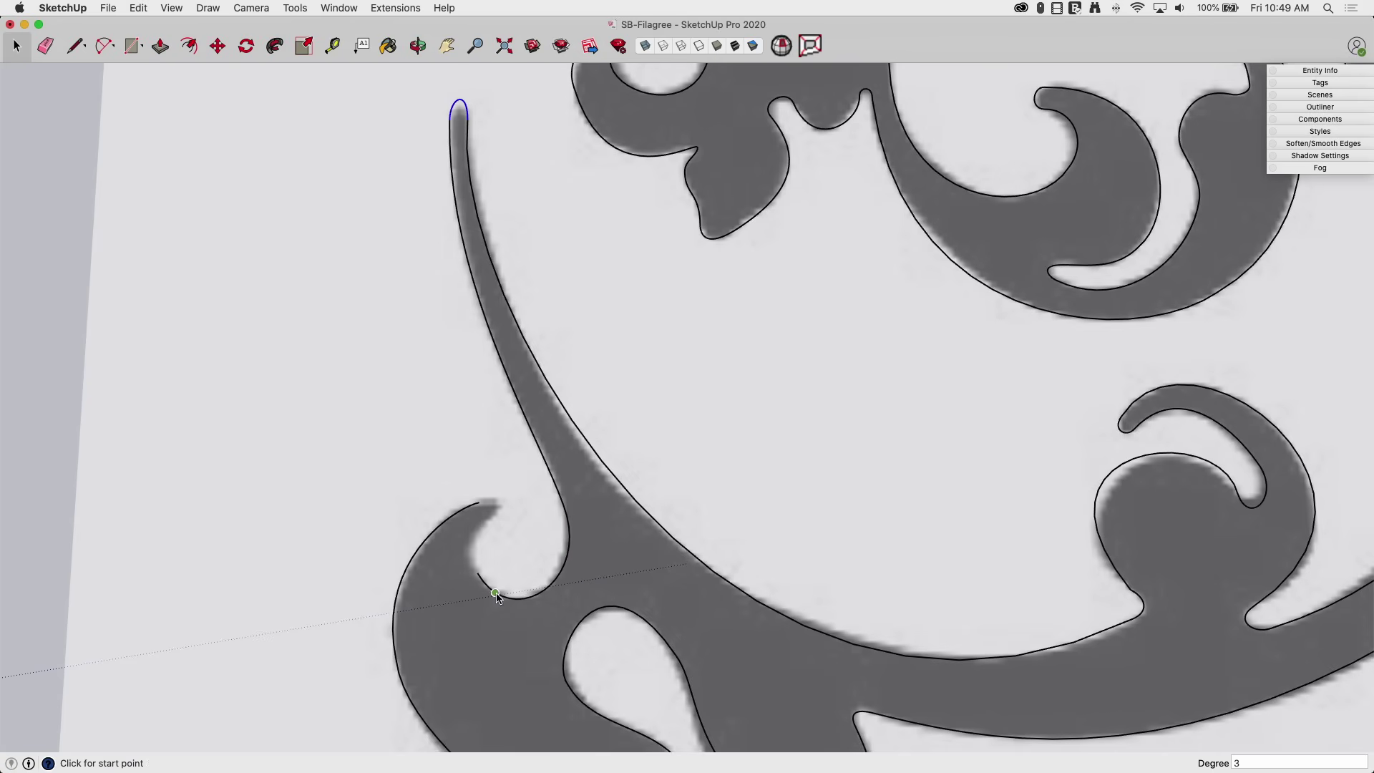
{"action": "left_click", "coordinate": [478, 574]}
{"action": "scroll", "coordinate": [472, 530], "scroll_direction": "up", "scroll_amount": 4}
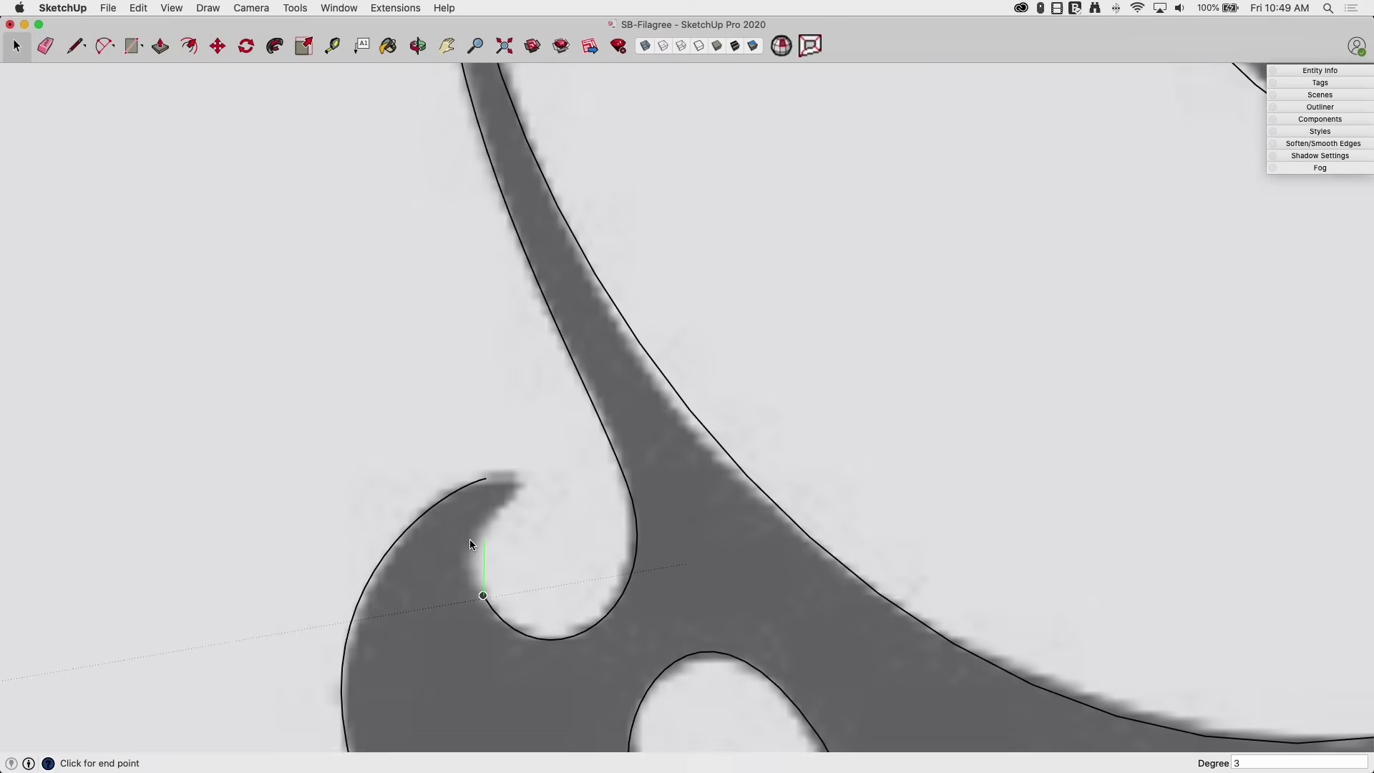
{"action": "left_click", "coordinate": [519, 492]}
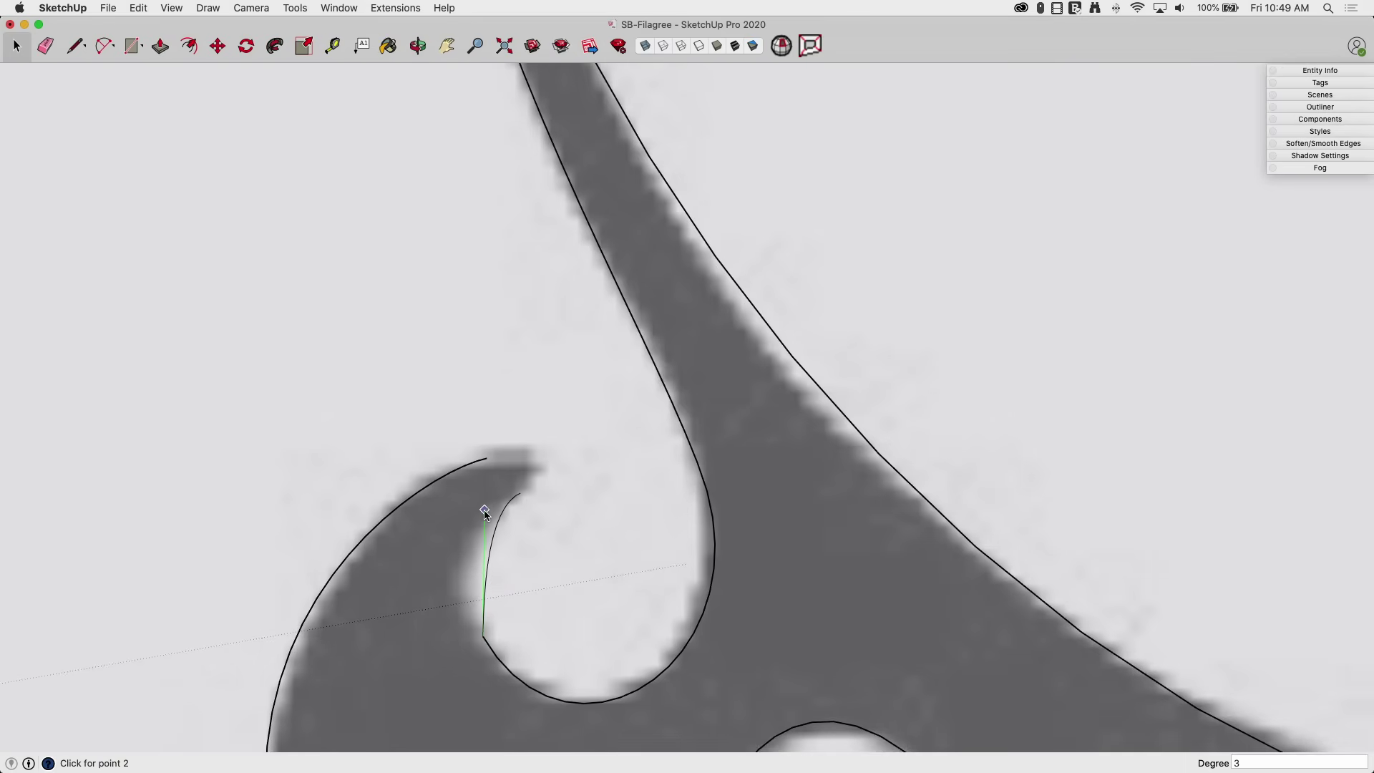
{"action": "left_click", "coordinate": [433, 565]}
{"action": "left_click", "coordinate": [493, 514]}
Wrap a rounded Bezier curve around the curl's pointed tip, joining the inner and upper curves.
{"action": "left_click", "coordinate": [520, 493]}
{"action": "left_click", "coordinate": [487, 458]}
{"action": "left_click", "coordinate": [558, 471]}
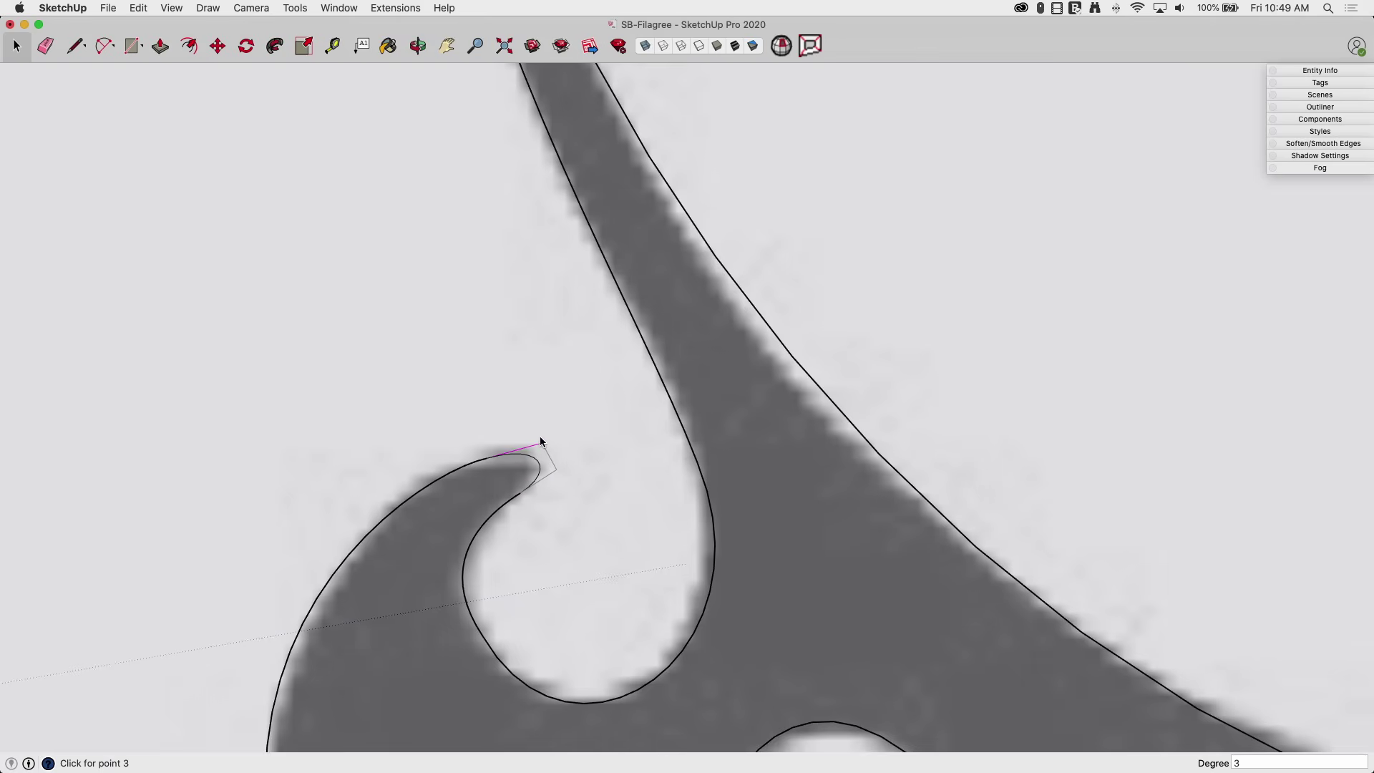
{"action": "left_click", "coordinate": [542, 445]}
{"action": "left_click", "coordinate": [487, 458]}
Trace the big arc's outer edge from the right scroll to the left flourish, pulled up by one control point.
{"action": "scroll", "coordinate": [483, 518], "scroll_direction": "down", "scroll_amount": 3}
{"action": "scroll", "coordinate": [384, 567], "scroll_direction": "down", "scroll_amount": 2}
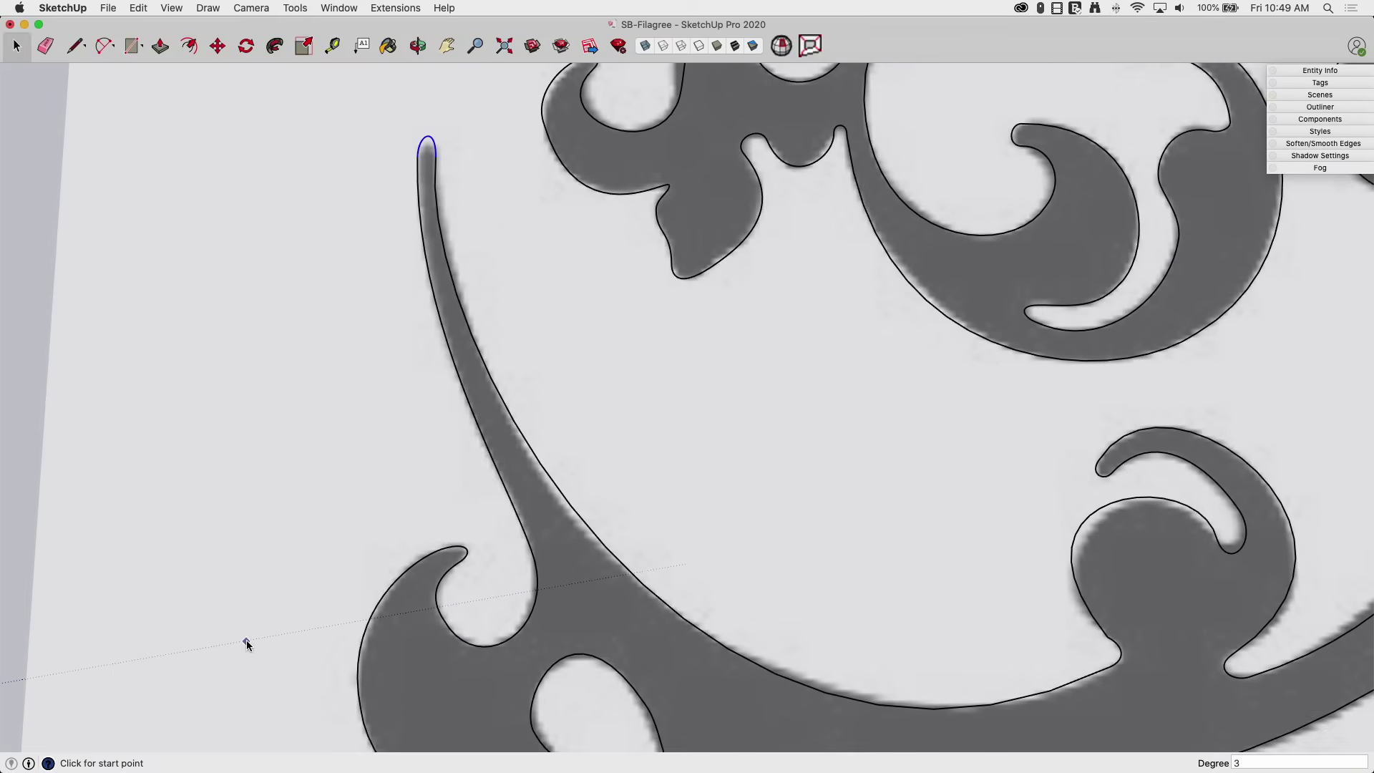
{"action": "scroll", "coordinate": [246, 640], "scroll_direction": "down", "scroll_amount": 2}
{"action": "scroll", "coordinate": [259, 609], "scroll_direction": "down", "scroll_amount": 2}
{"action": "scroll", "coordinate": [823, 136], "scroll_direction": "up", "scroll_amount": 3}
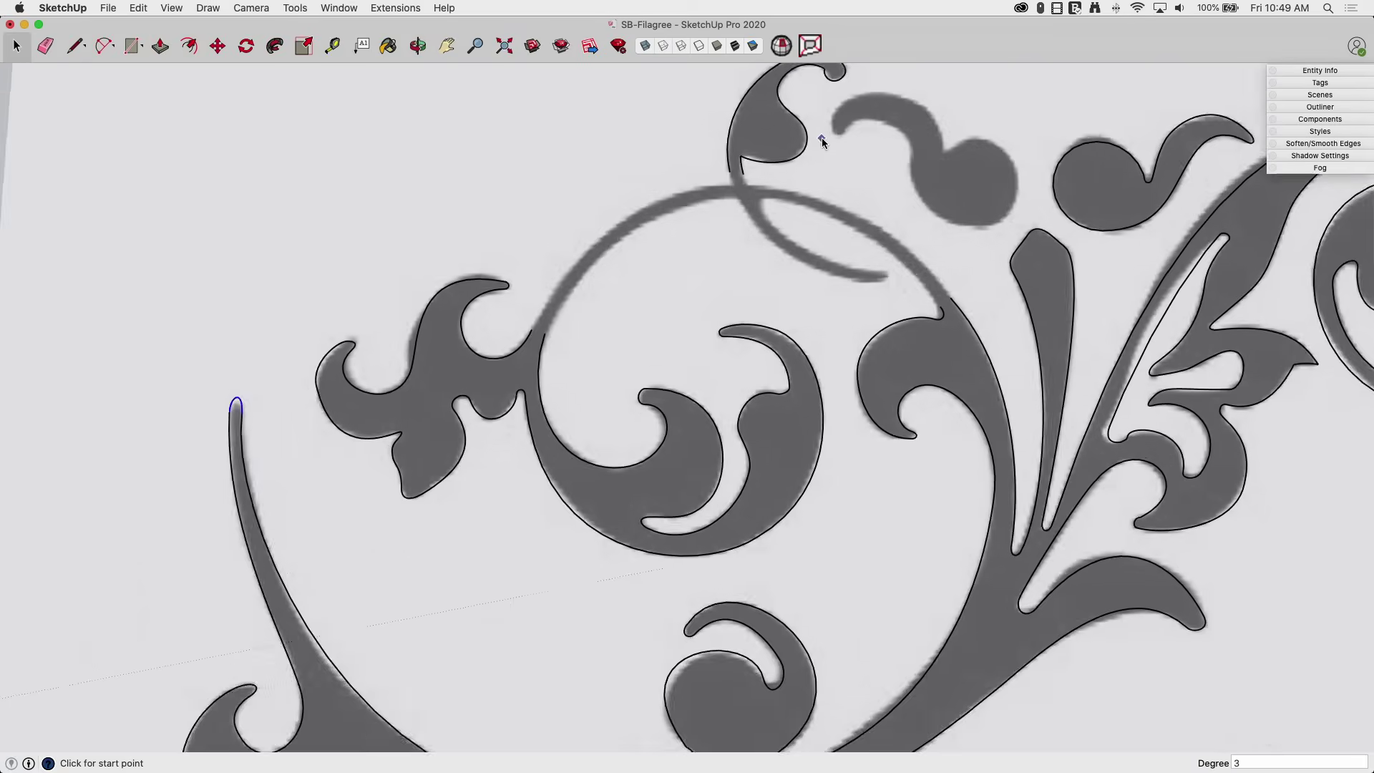
{"action": "scroll", "coordinate": [942, 316], "scroll_direction": "up", "scroll_amount": 2}
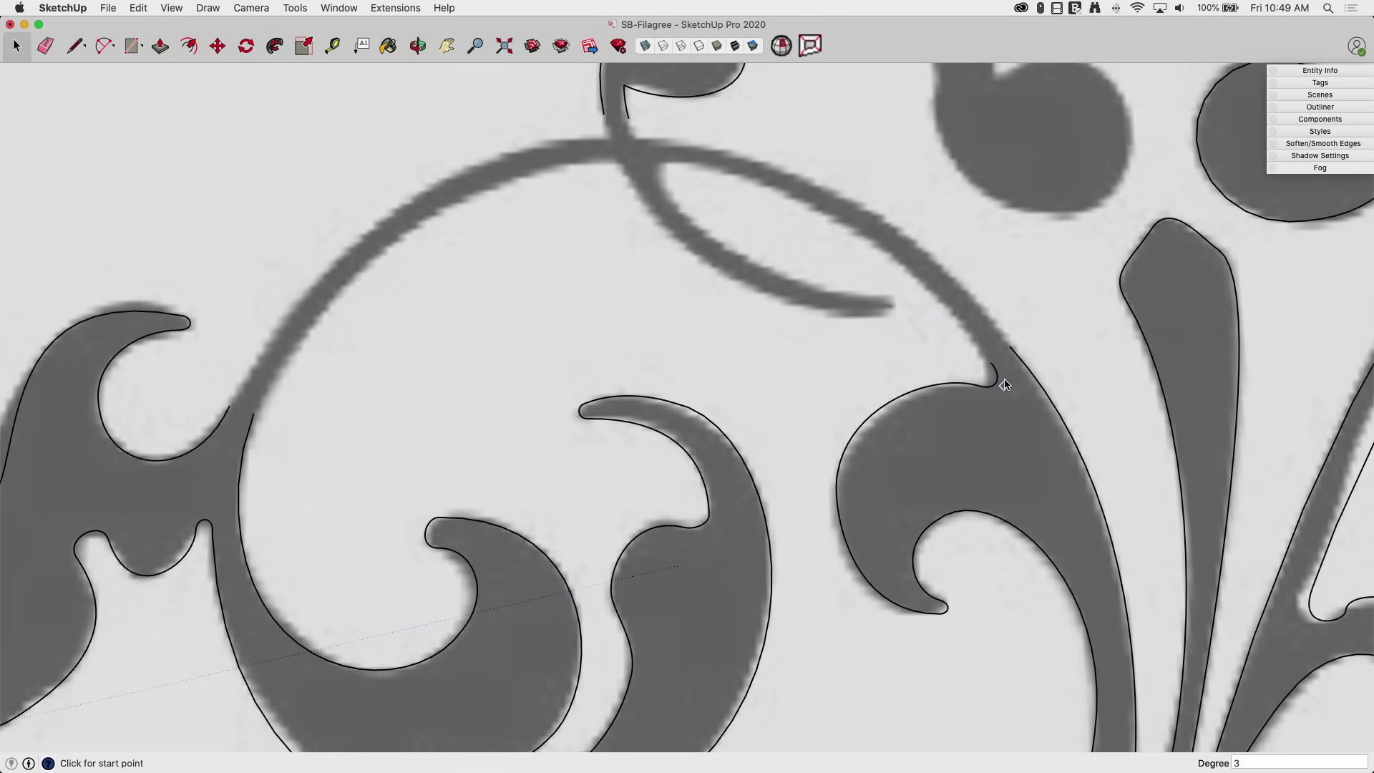
{"action": "scroll", "coordinate": [528, 370], "scroll_direction": "down", "scroll_amount": 1}
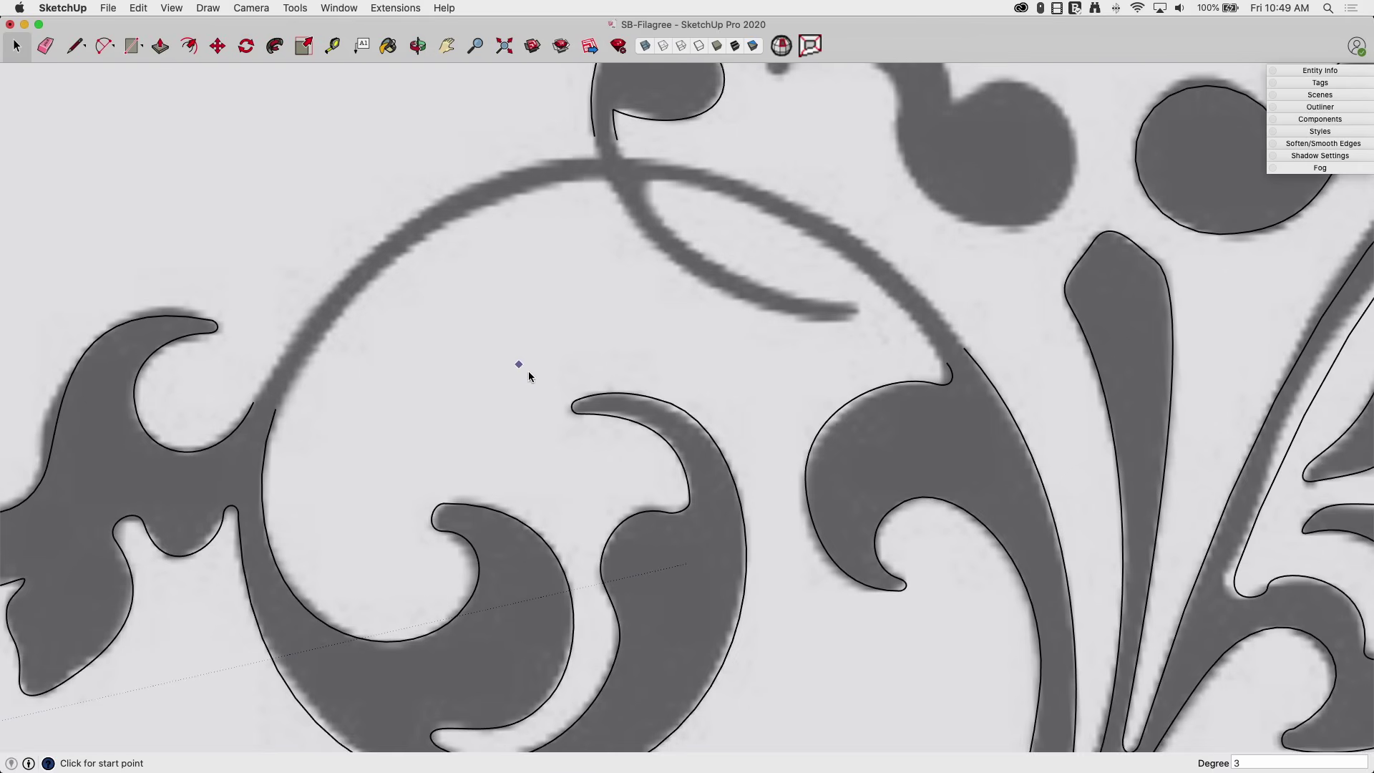
{"action": "scroll", "coordinate": [594, 353], "scroll_direction": "down", "scroll_amount": 1}
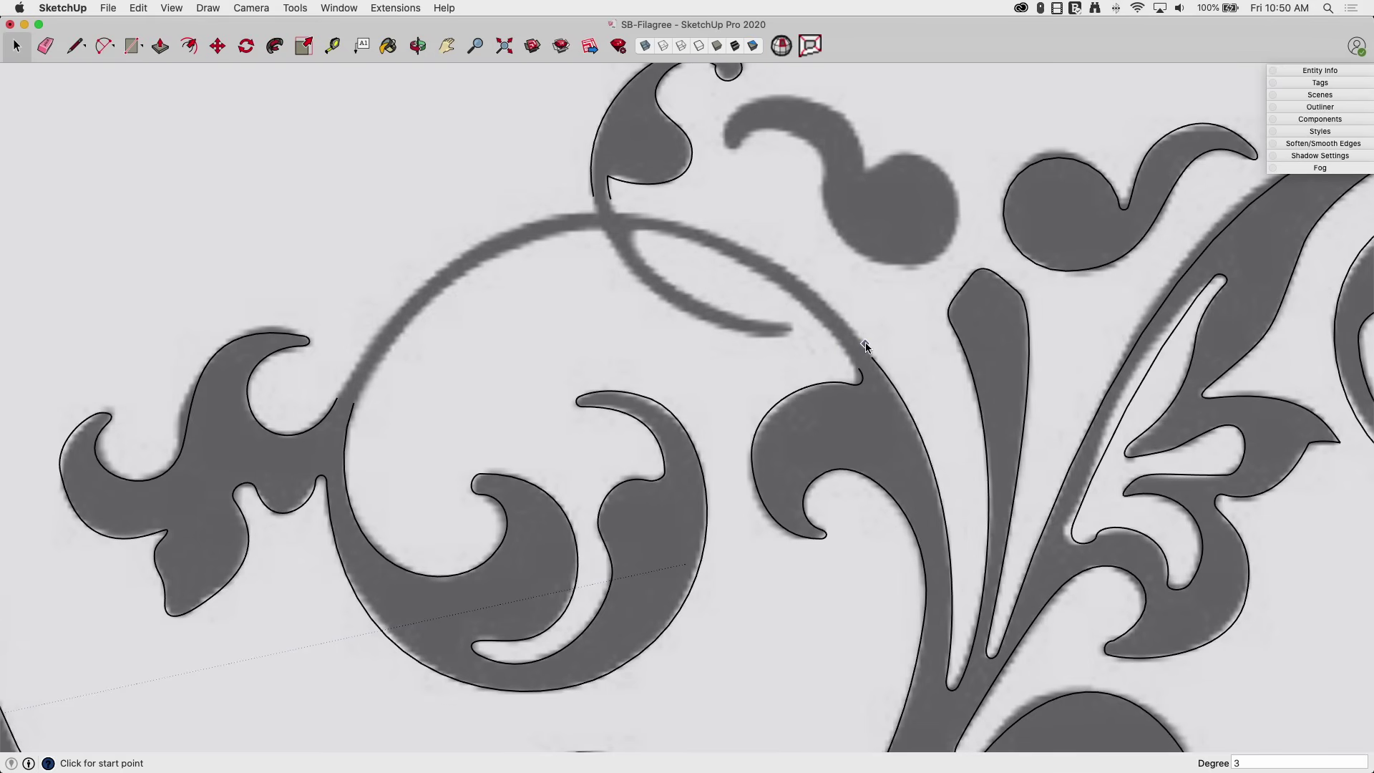
{"action": "left_click", "coordinate": [871, 358]}
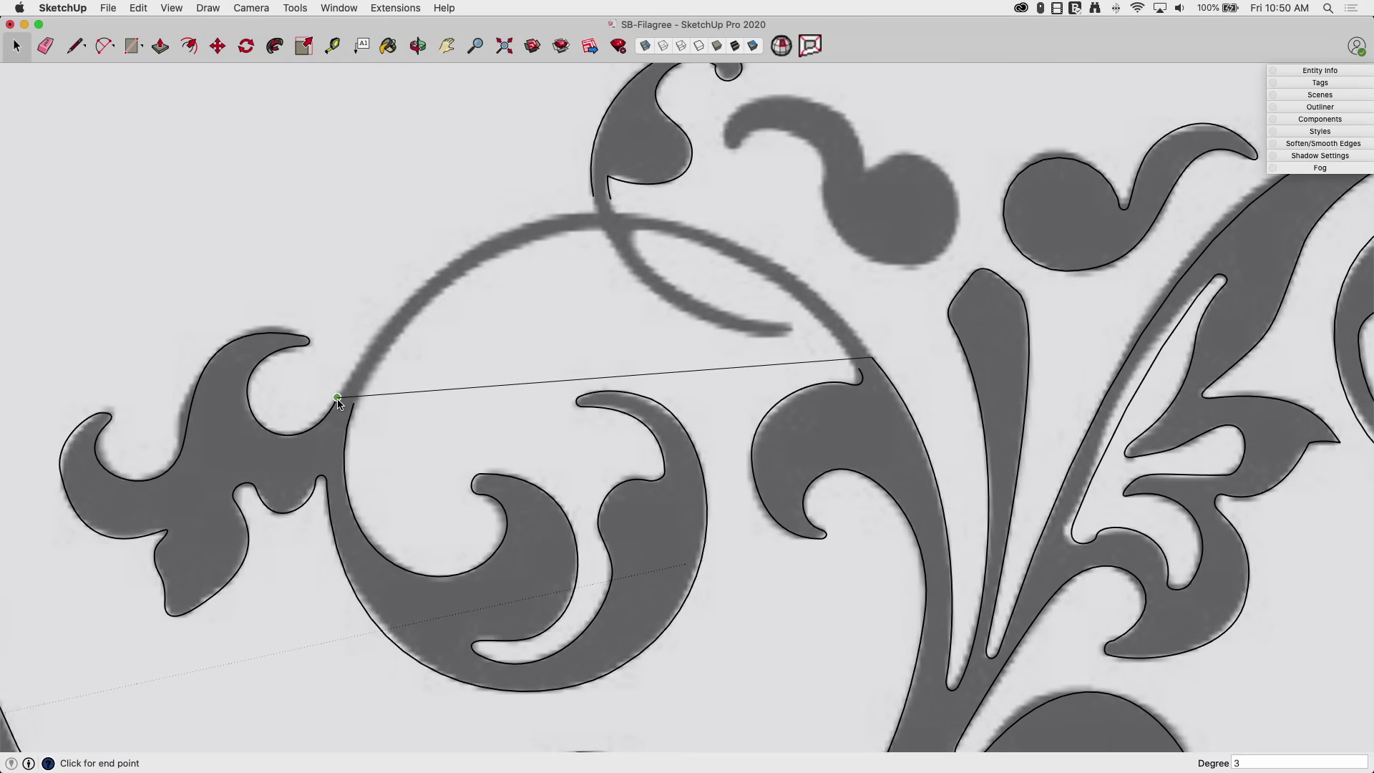
{"action": "left_click", "coordinate": [340, 399]}
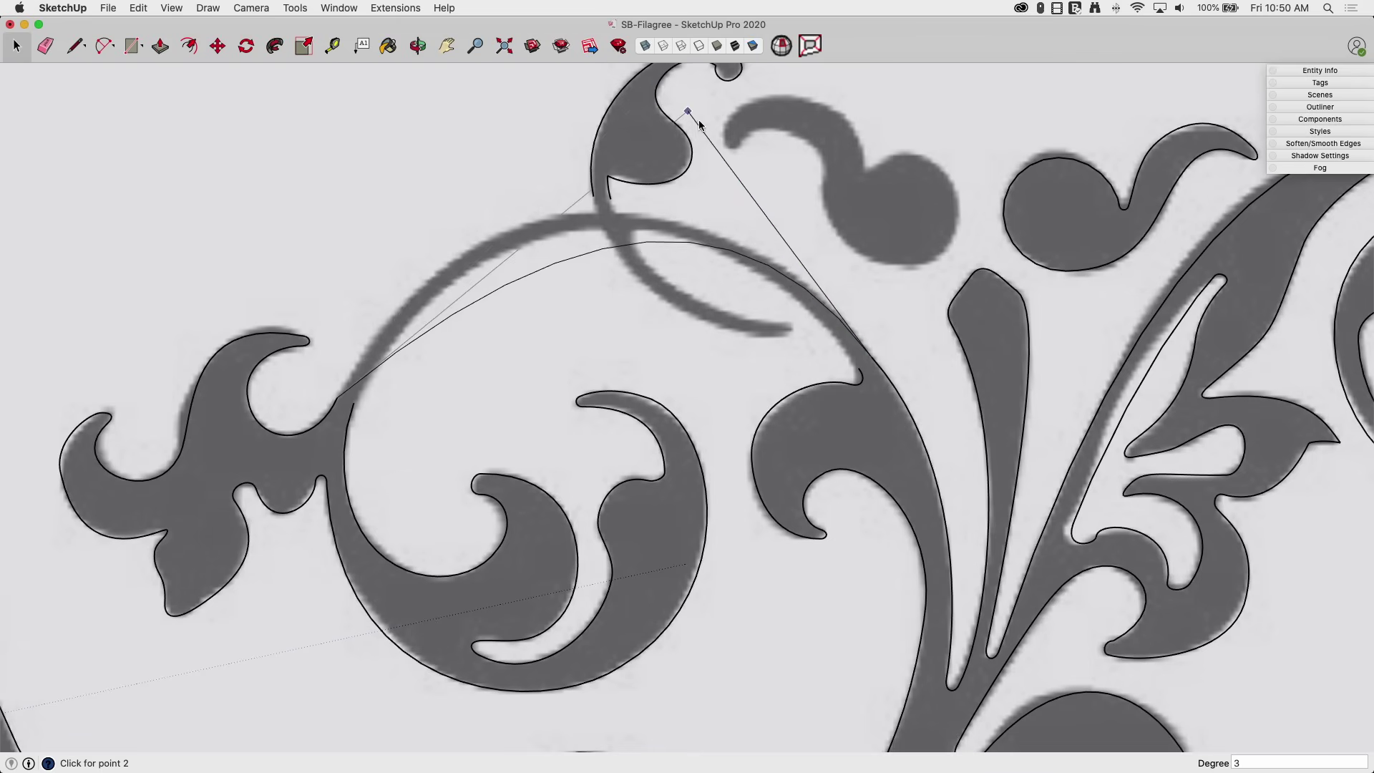
{"action": "scroll", "coordinate": [705, 129], "scroll_direction": "up", "scroll_amount": 3}
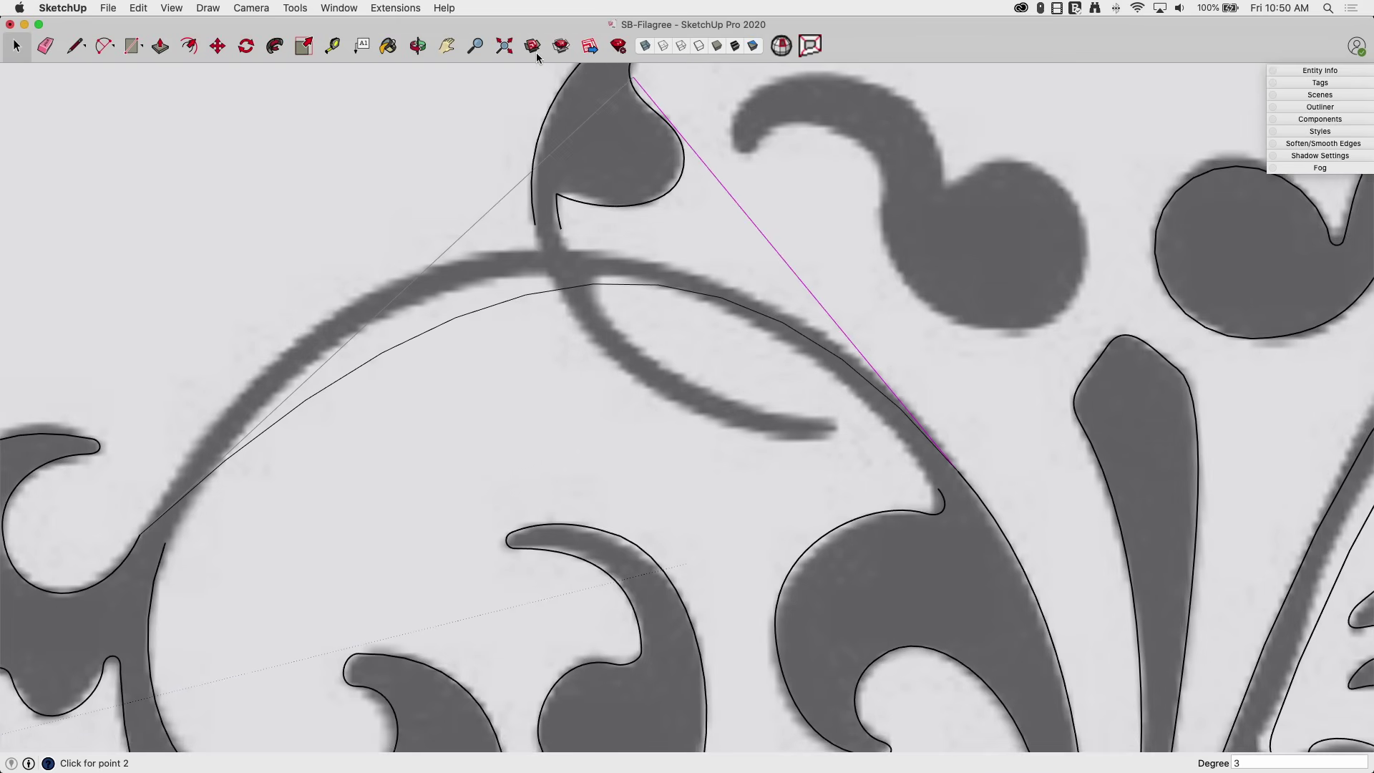
{"action": "scroll", "coordinate": [659, 107], "scroll_direction": "down", "scroll_amount": 2}
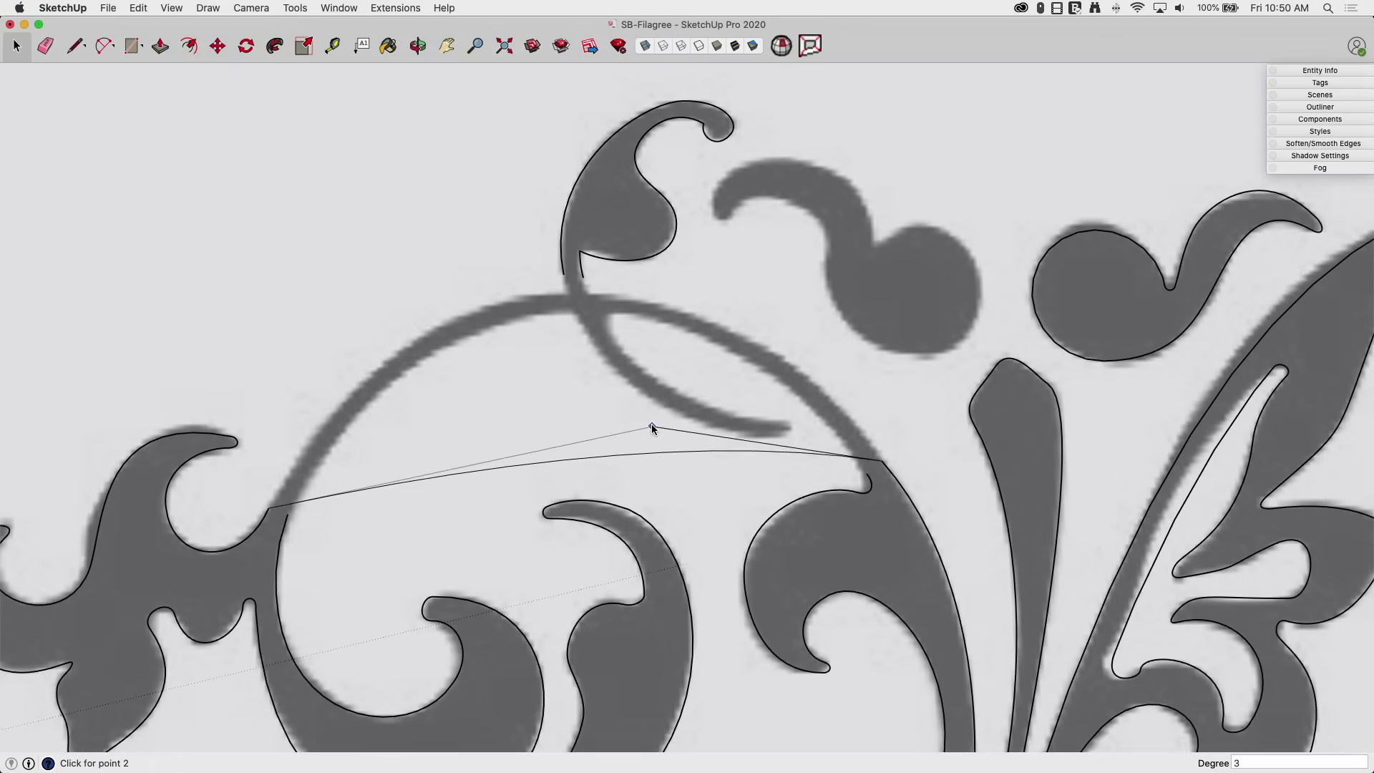
{"action": "left_click", "coordinate": [608, 128]}
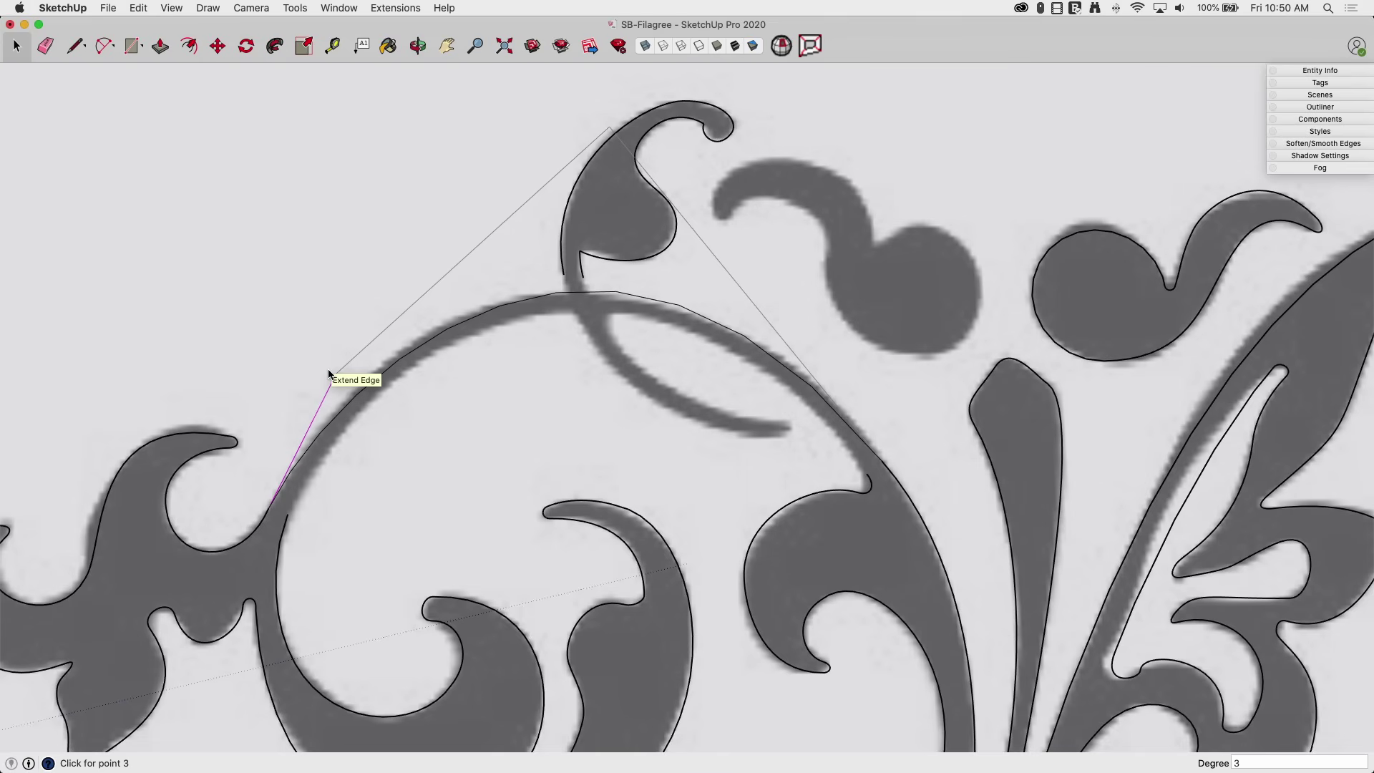
{"action": "double_click", "coordinate": [327, 371]}
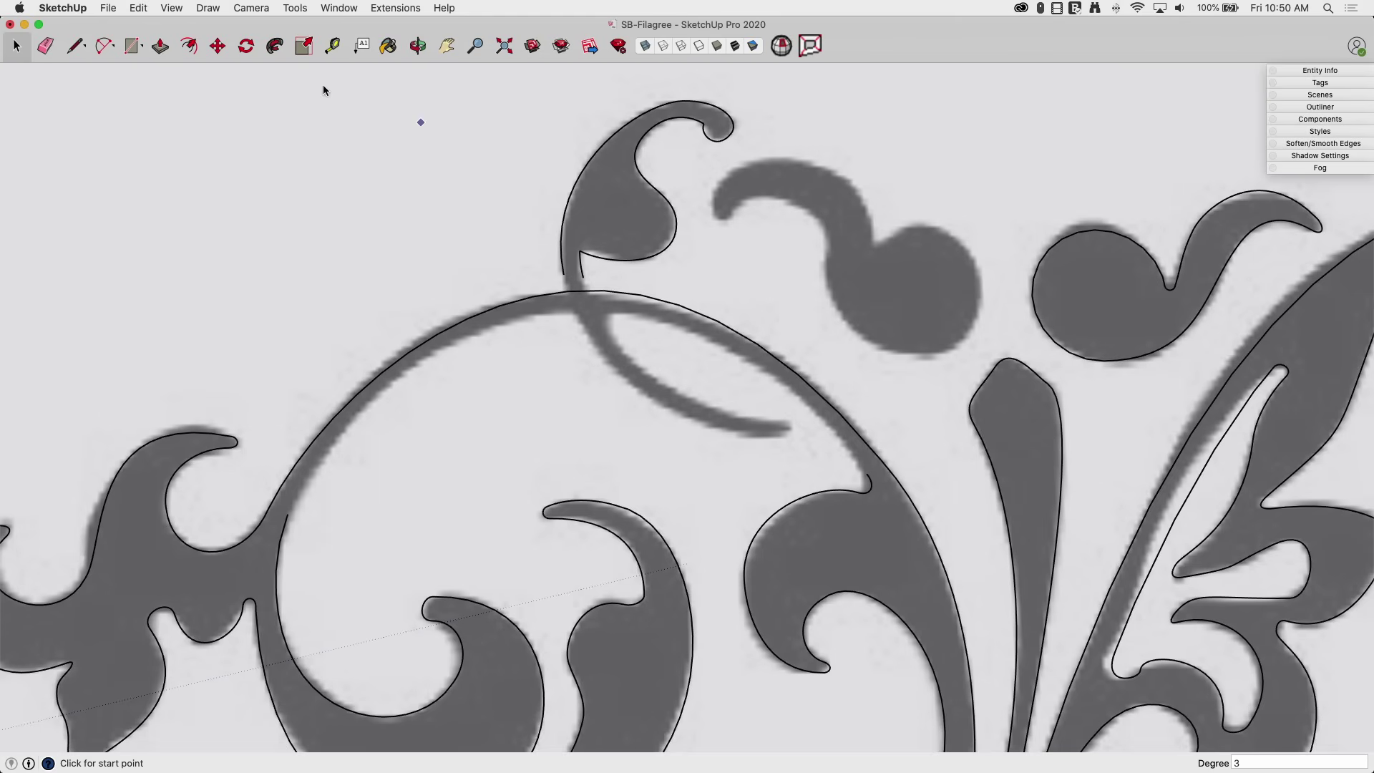
Offset the traced big arc to create a parallel inner copy.
{"action": "key", "text": "space"}
{"action": "left_click", "coordinate": [418, 347]}
{"action": "scroll", "coordinate": [252, 561], "scroll_direction": "up", "scroll_amount": 3}
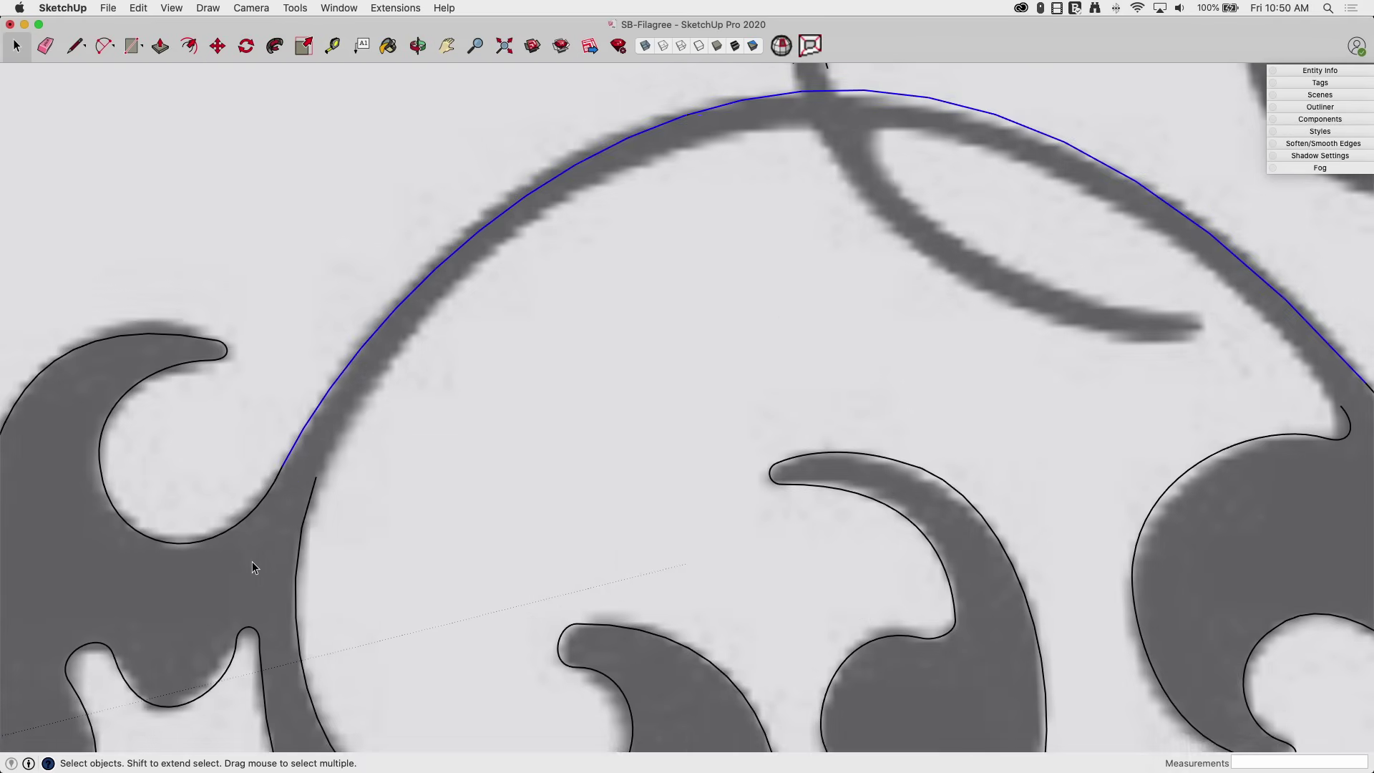
{"action": "left_click", "coordinate": [189, 45]}
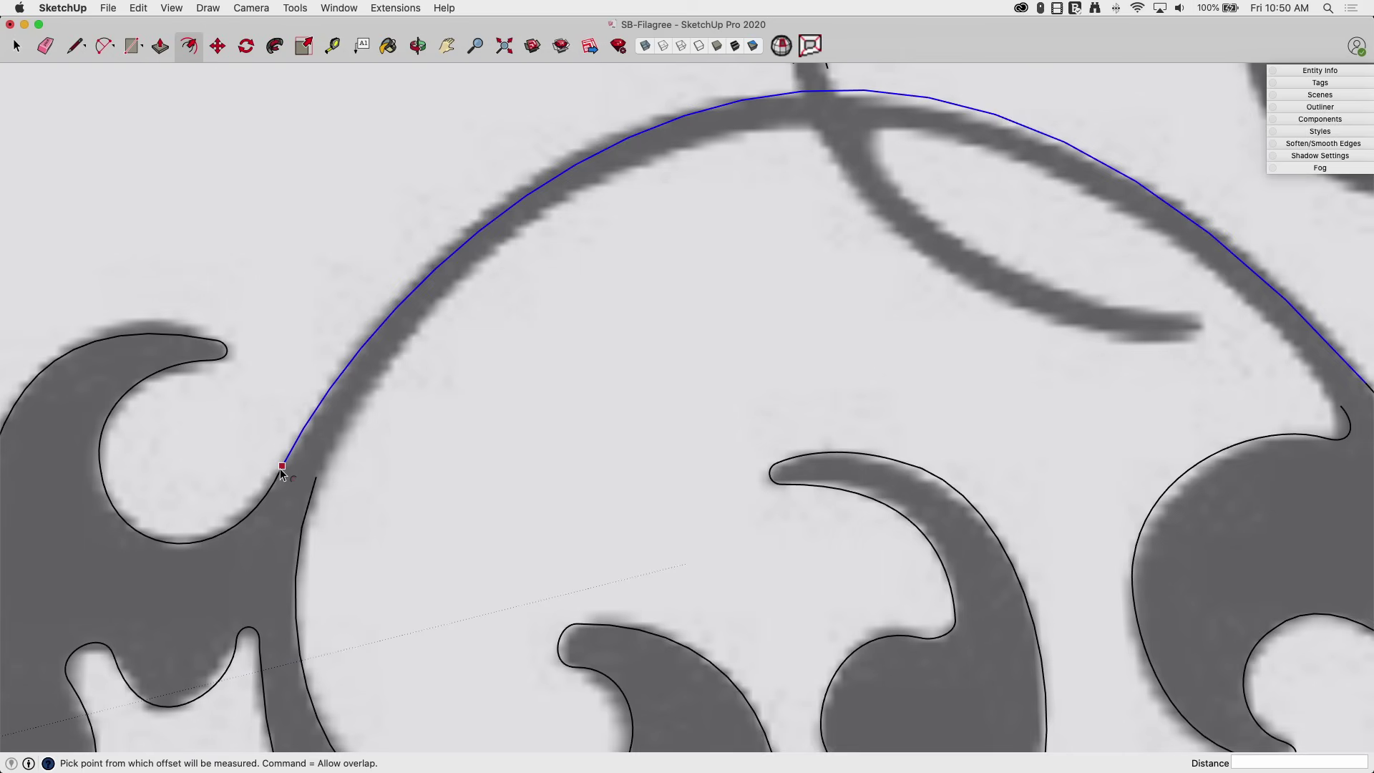
{"action": "left_click", "coordinate": [280, 468]}
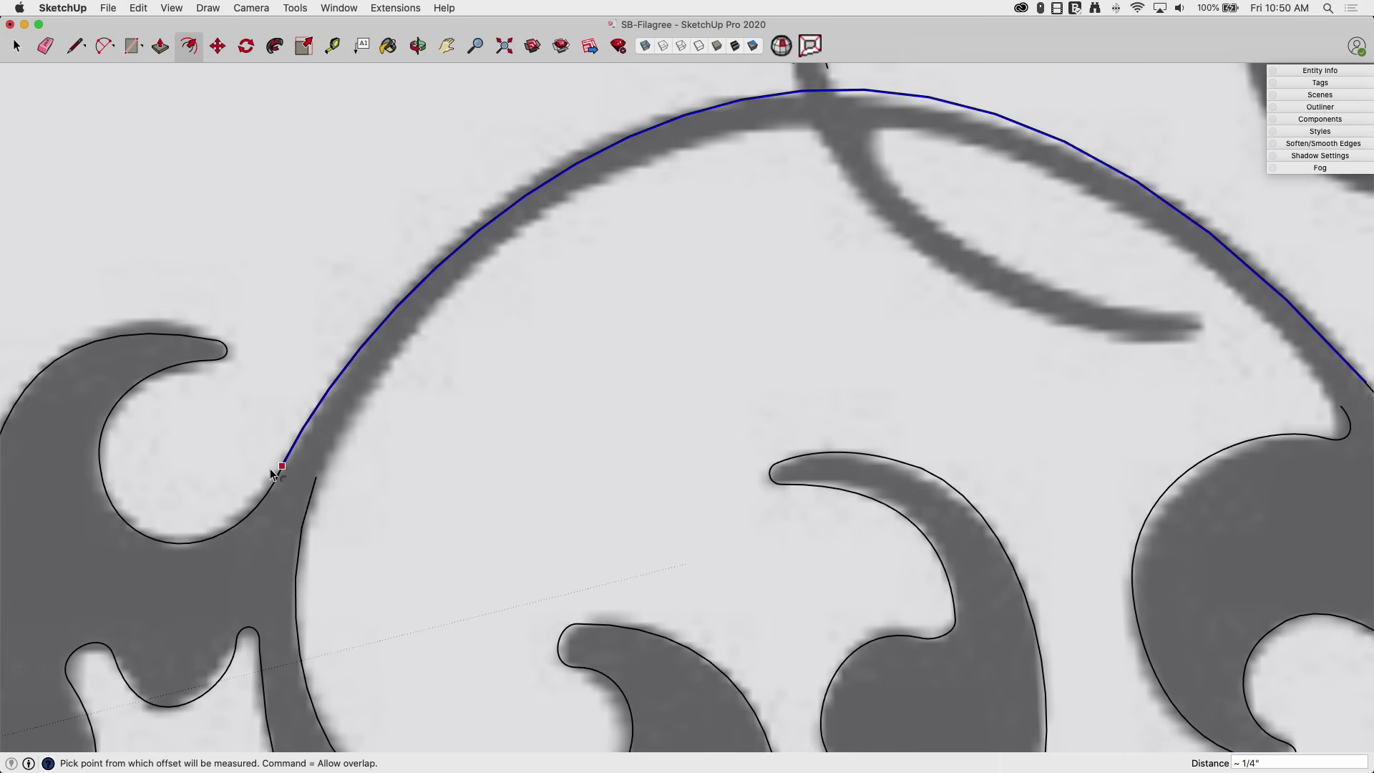
{"action": "key", "text": "Escape"}
{"action": "left_click", "coordinate": [282, 470]}
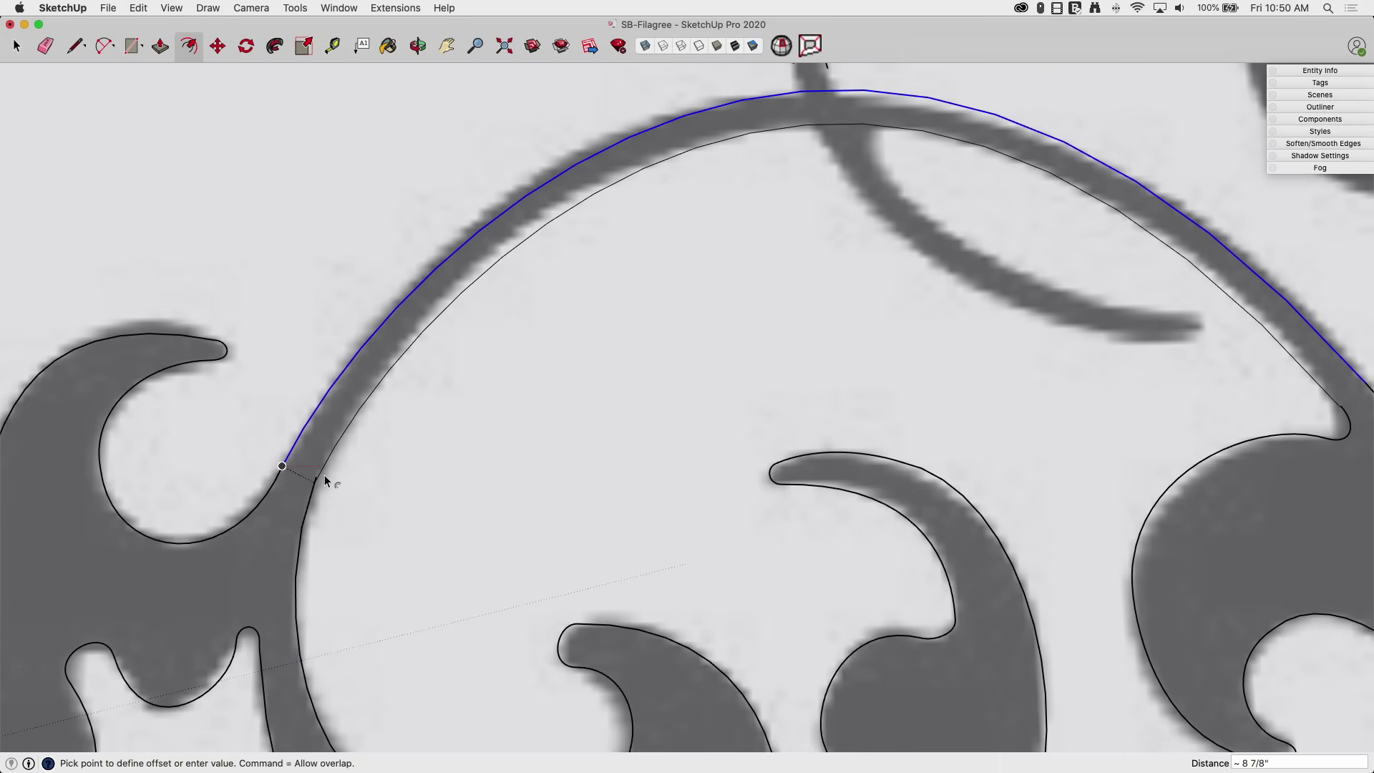
{"action": "left_click", "coordinate": [318, 483]}
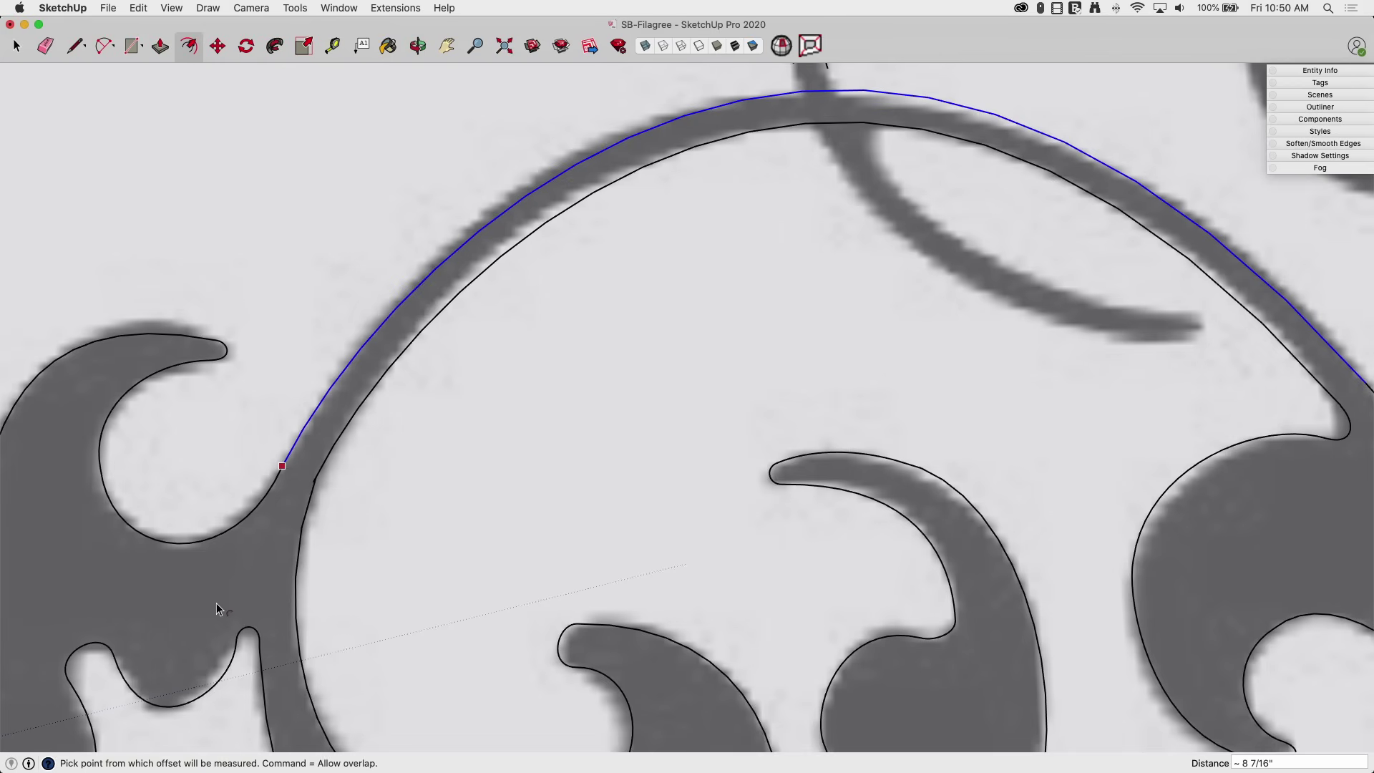
{"action": "scroll", "coordinate": [143, 551], "scroll_direction": "down", "scroll_amount": 3}
{"action": "scroll", "coordinate": [262, 505], "scroll_direction": "up", "scroll_amount": 6}
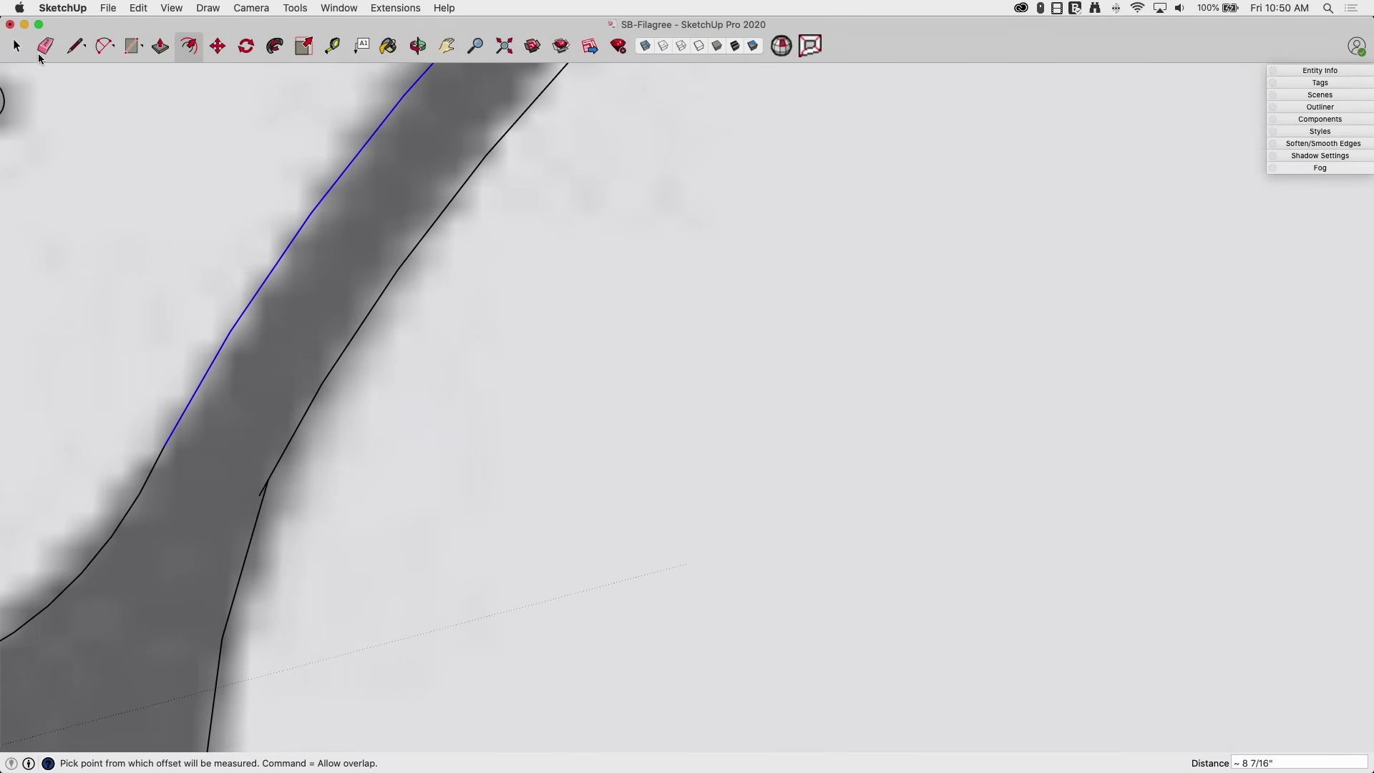
Draw a line about 3/4" long from the straight edge's end to the curve's start at the kink.
{"action": "left_click", "coordinate": [18, 47]}
{"action": "left_click", "coordinate": [264, 493]}
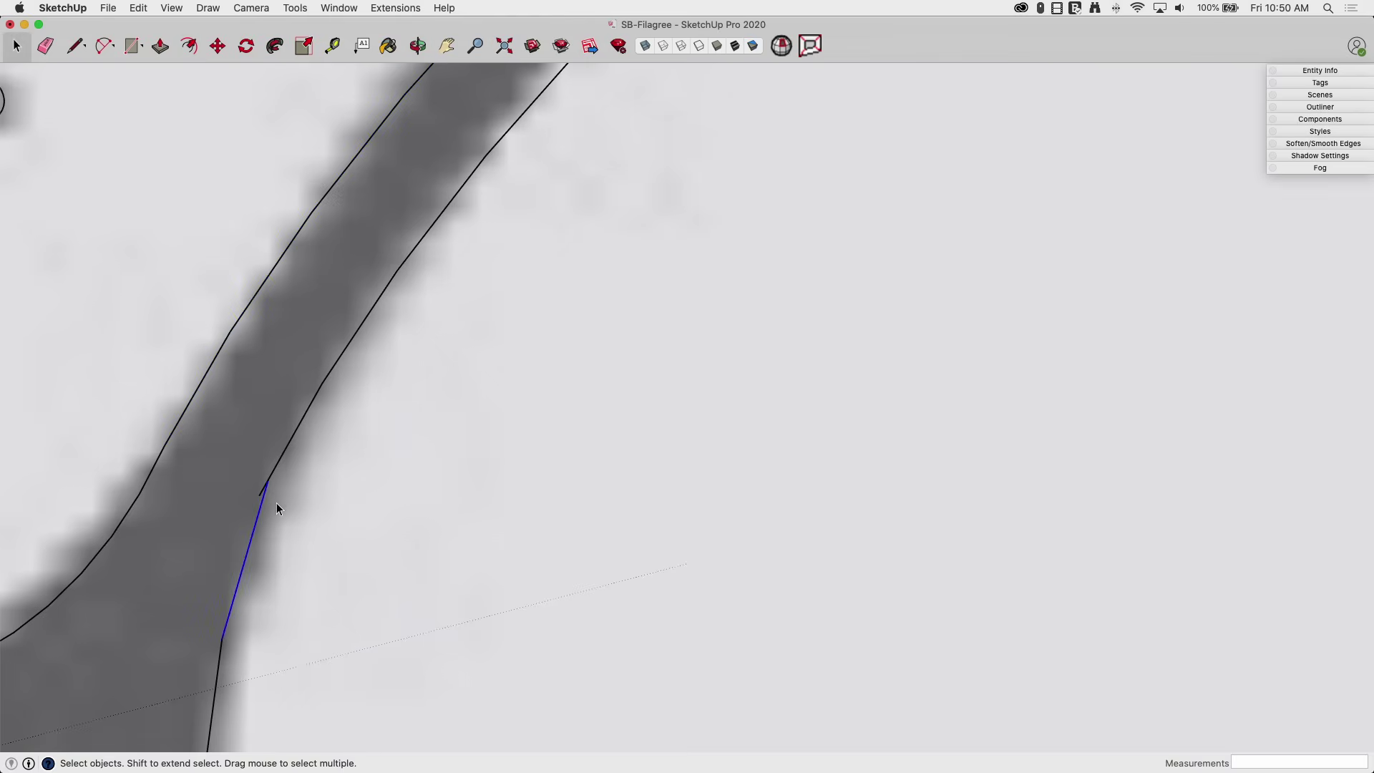
{"action": "left_click", "coordinate": [355, 527]}
{"action": "scroll", "coordinate": [50, 441], "scroll_direction": "down", "scroll_amount": 2}
{"action": "scroll", "coordinate": [302, 372], "scroll_direction": "down", "scroll_amount": 3}
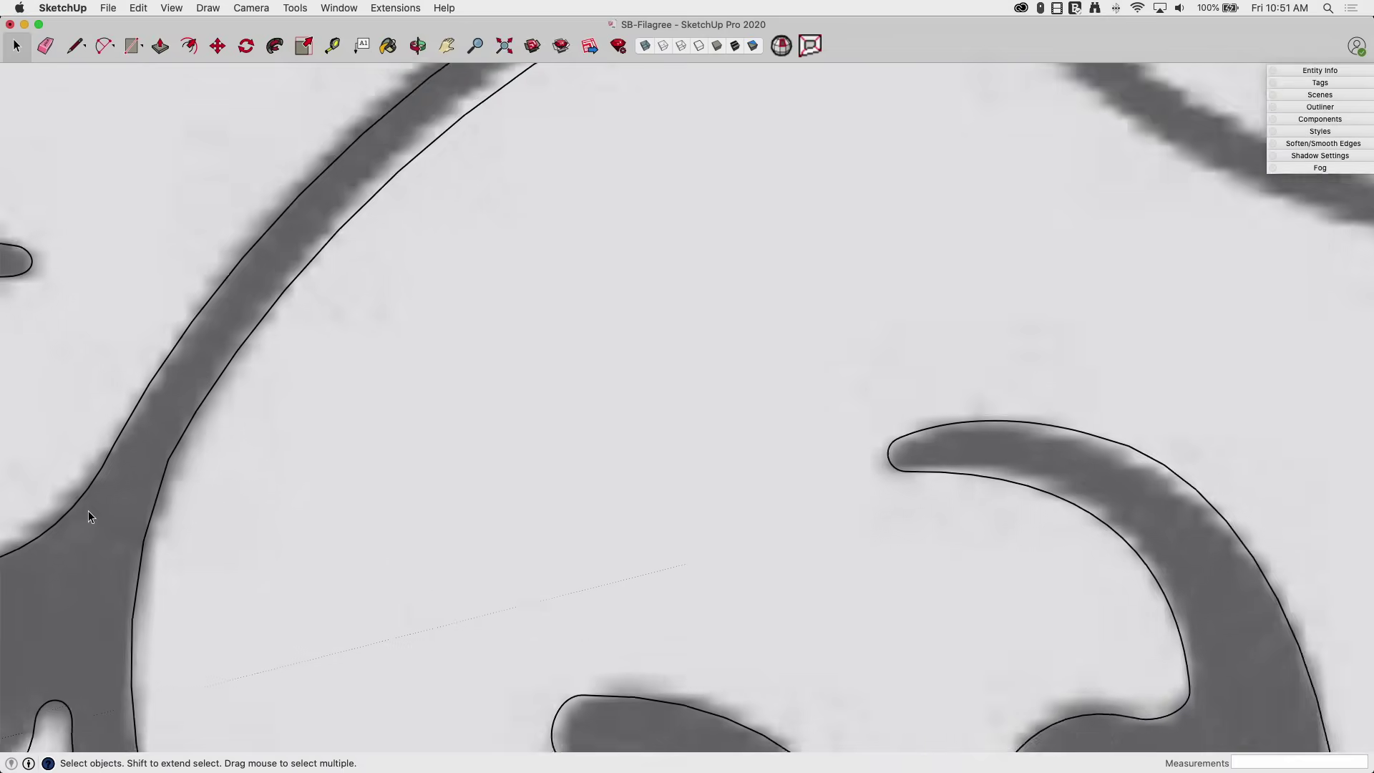
{"action": "scroll", "coordinate": [836, 438], "scroll_direction": "up", "scroll_amount": 8}
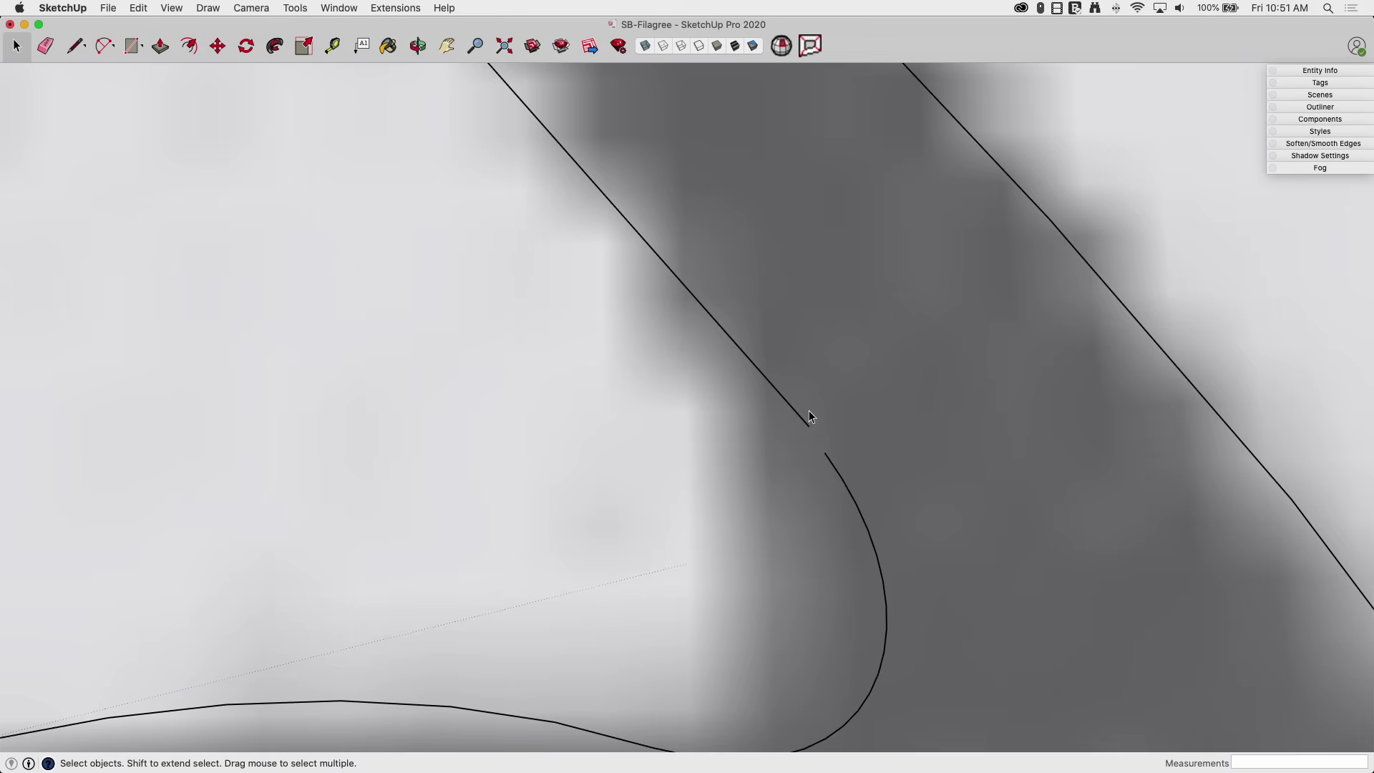
{"action": "left_click", "coordinate": [75, 47]}
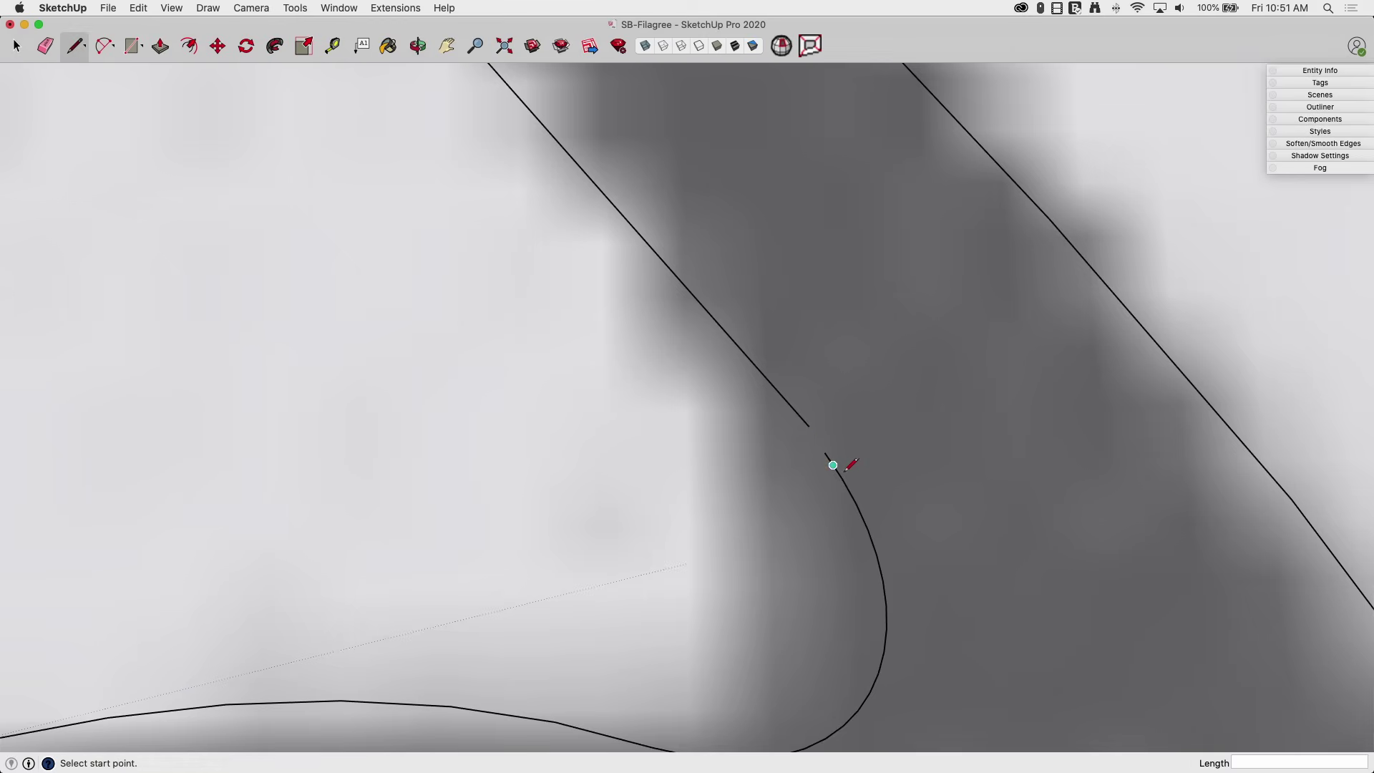
{"action": "left_click", "coordinate": [809, 426]}
{"action": "left_click", "coordinate": [826, 453]}
{"action": "scroll", "coordinate": [923, 525], "scroll_direction": "down", "scroll_amount": 2}
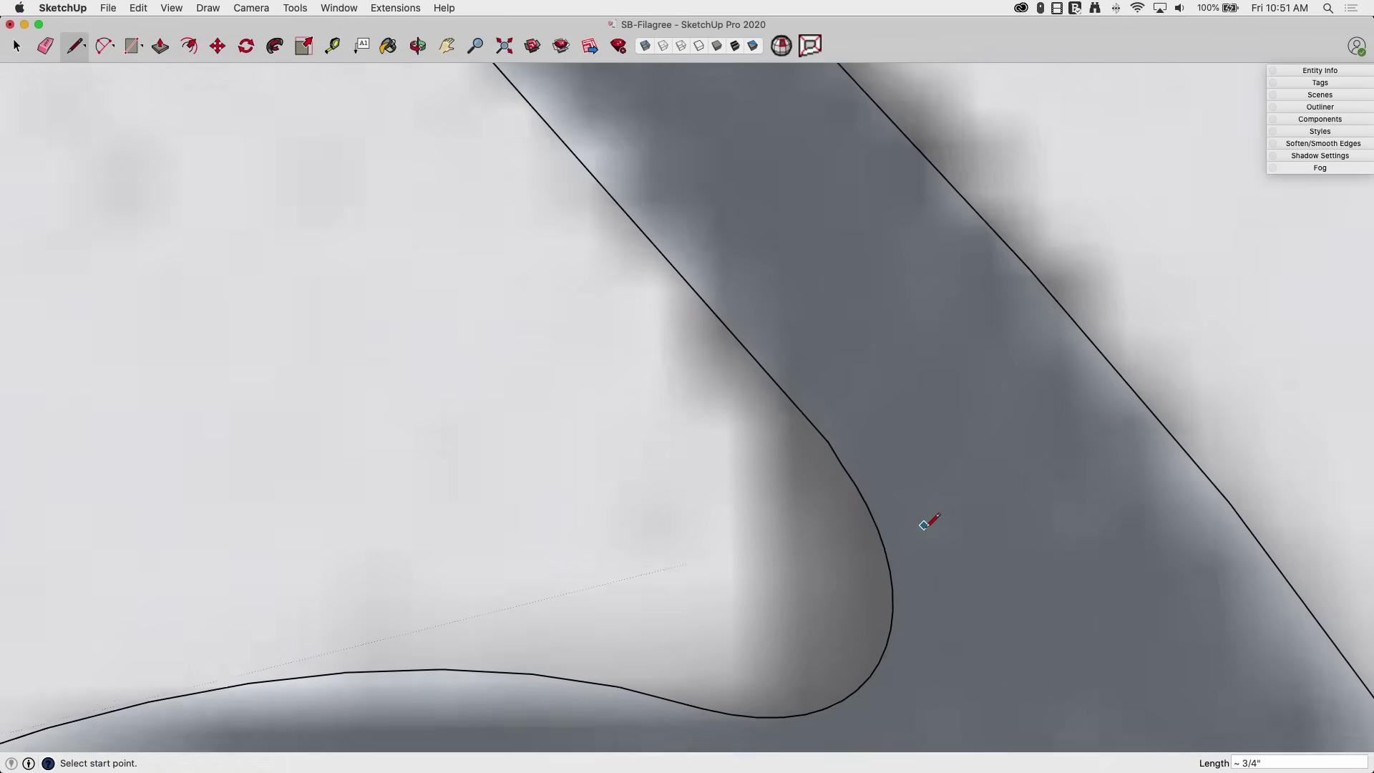
{"action": "scroll", "coordinate": [923, 525], "scroll_direction": "down", "scroll_amount": 5}
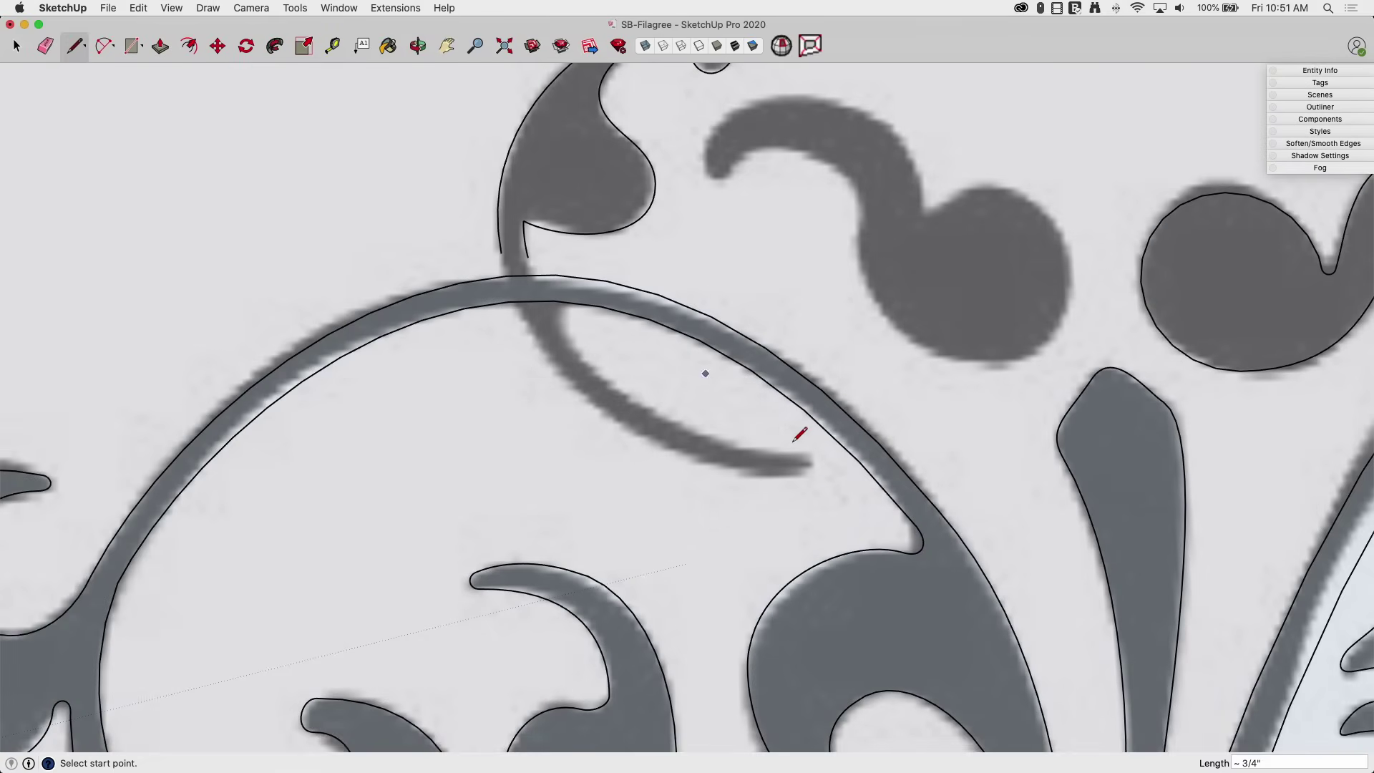
{"action": "scroll", "coordinate": [531, 370], "scroll_direction": "down", "scroll_amount": 3}
{"action": "scroll", "coordinate": [426, 331], "scroll_direction": "down", "scroll_amount": 3}
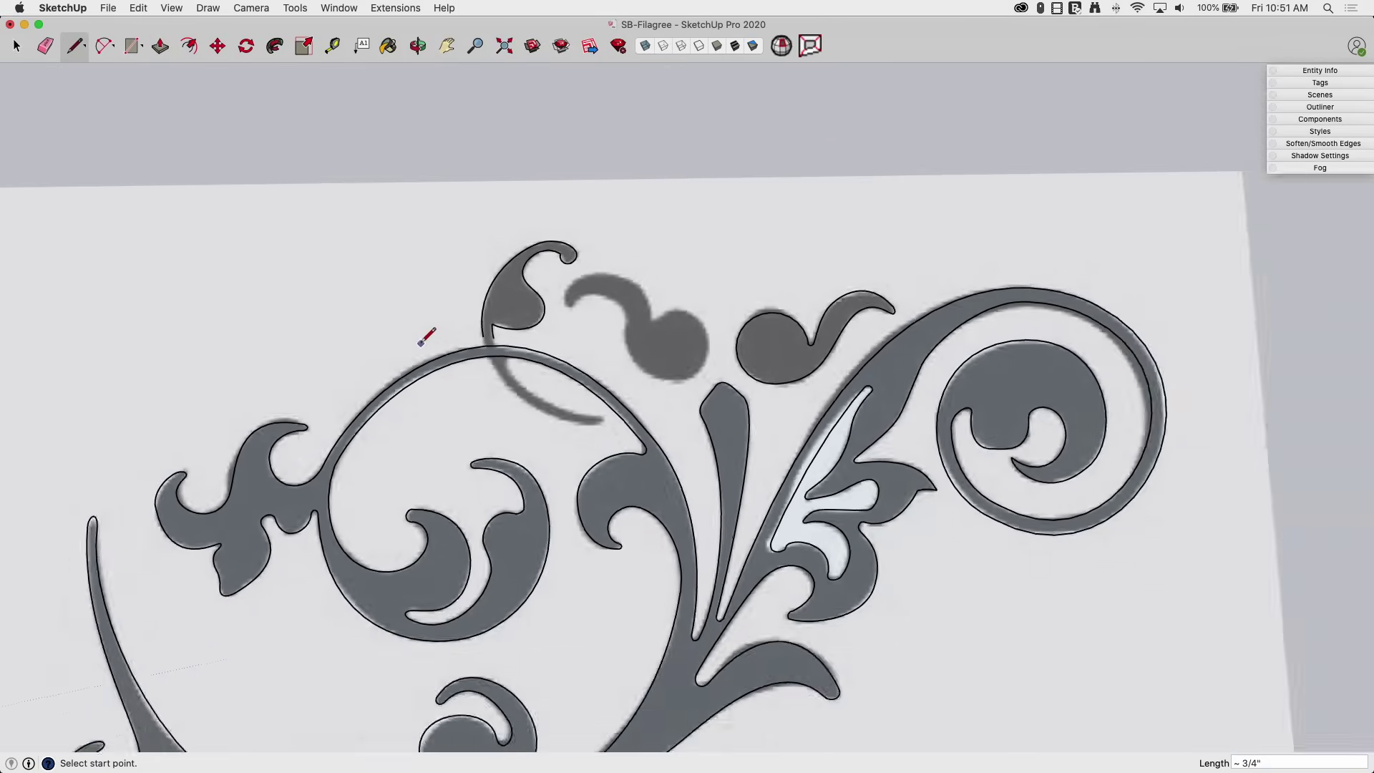
{"action": "scroll", "coordinate": [510, 385], "scroll_direction": "up", "scroll_amount": 7}
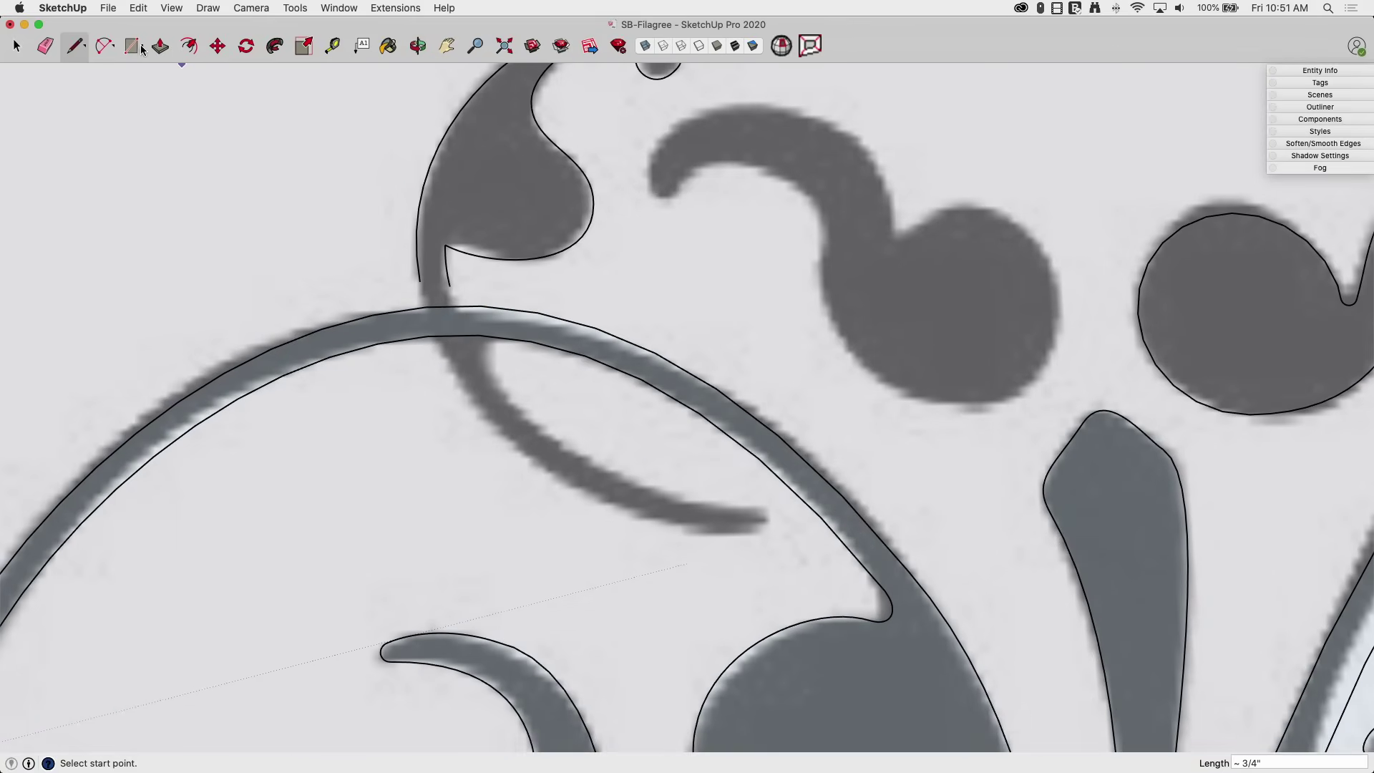
Trace the thin stroke's lower edge with a Bezier curve.
{"action": "left_click", "coordinate": [138, 10]}
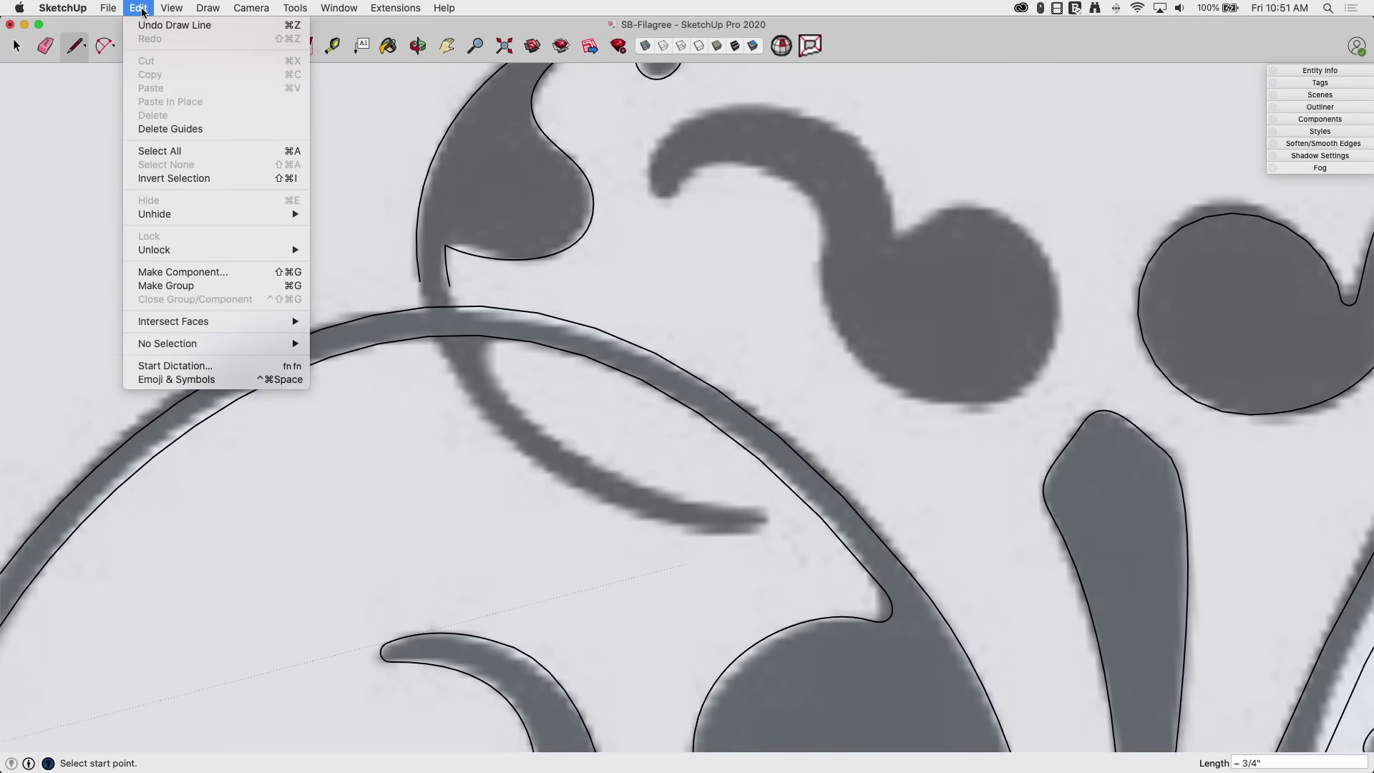
{"action": "mouse_move", "coordinate": [172, 8]}
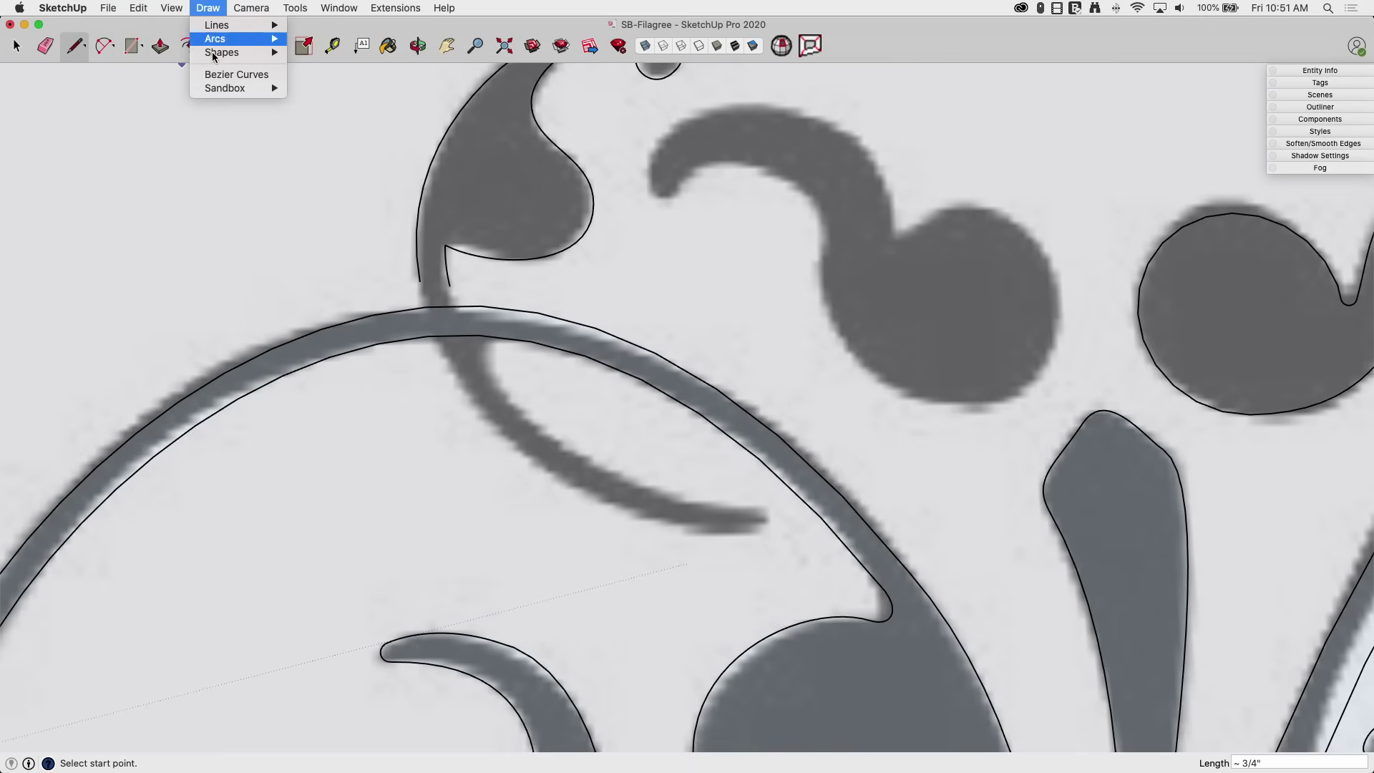
{"action": "left_click", "coordinate": [229, 47]}
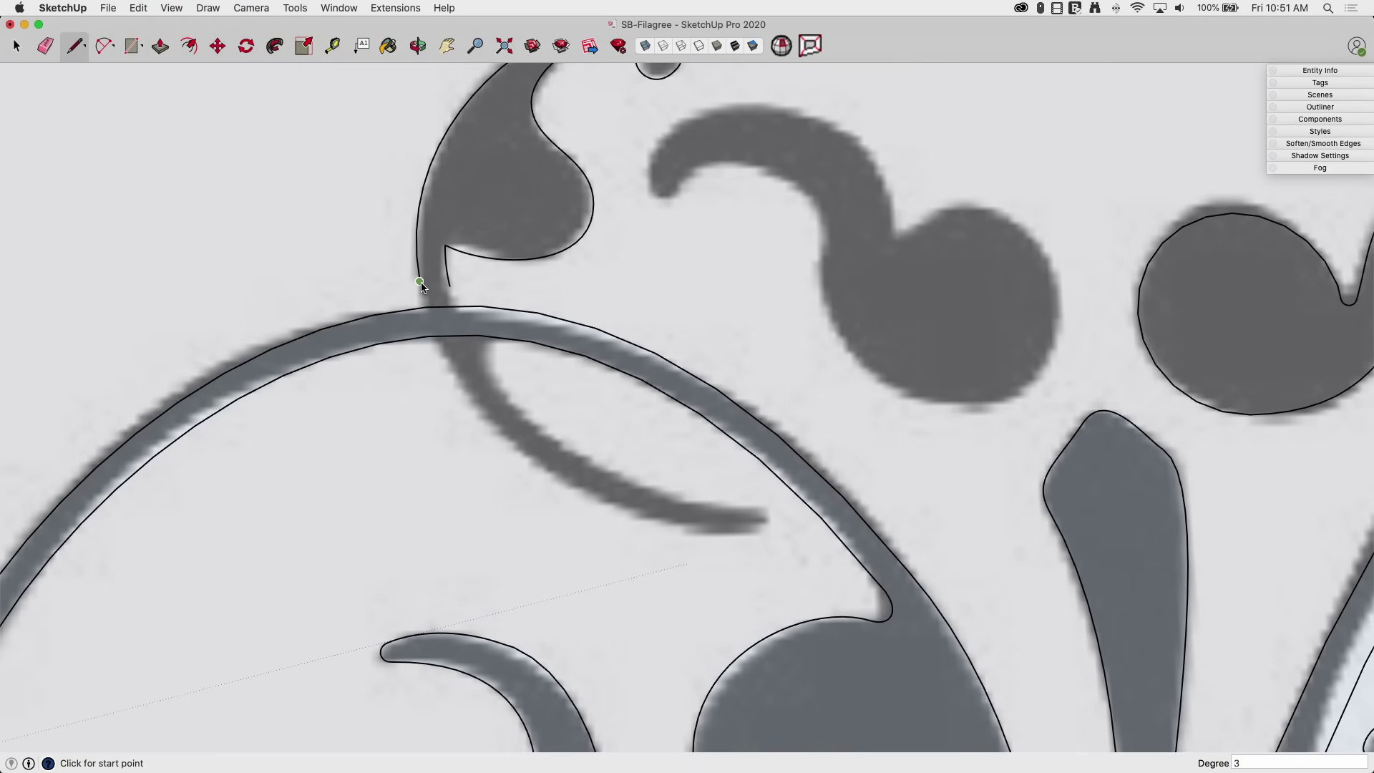
{"action": "left_click", "coordinate": [751, 534]}
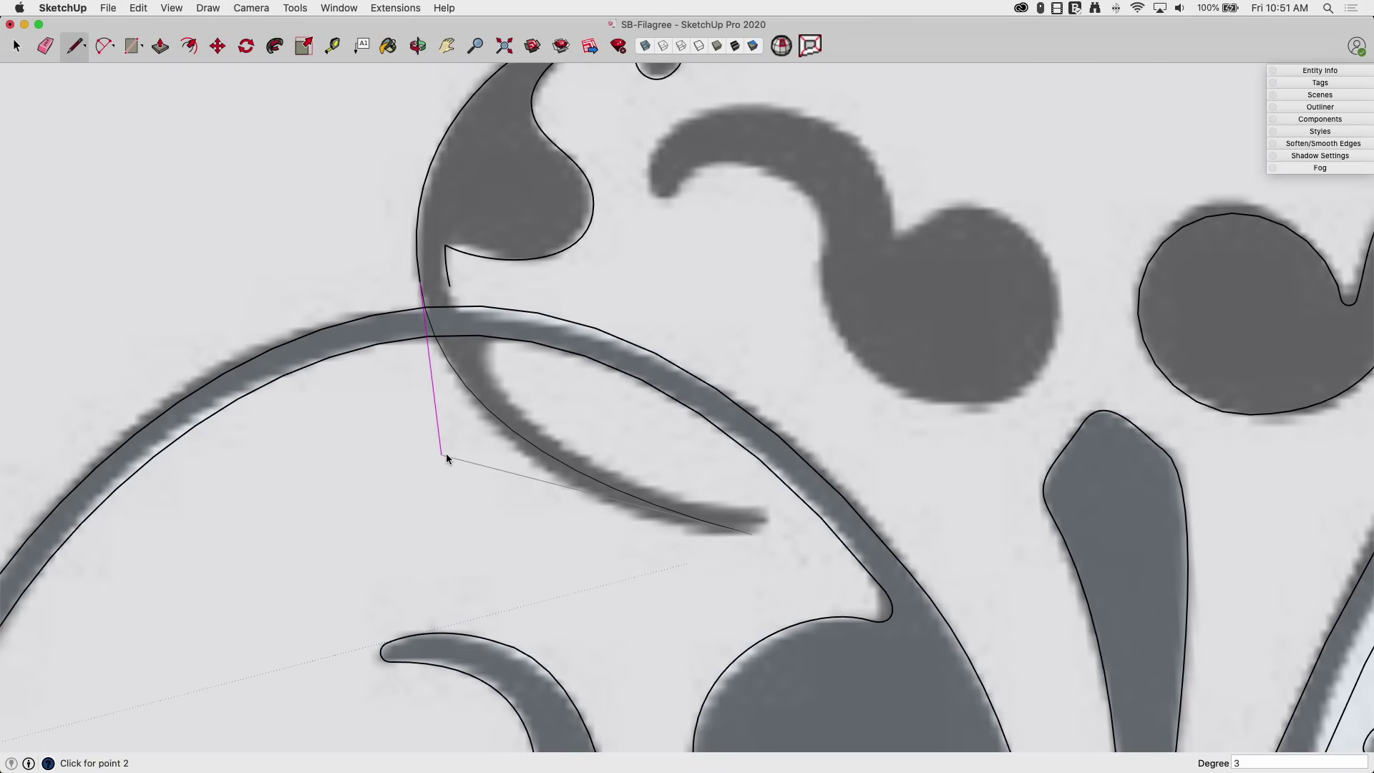
{"action": "left_click", "coordinate": [444, 458]}
{"action": "left_click", "coordinate": [647, 541]}
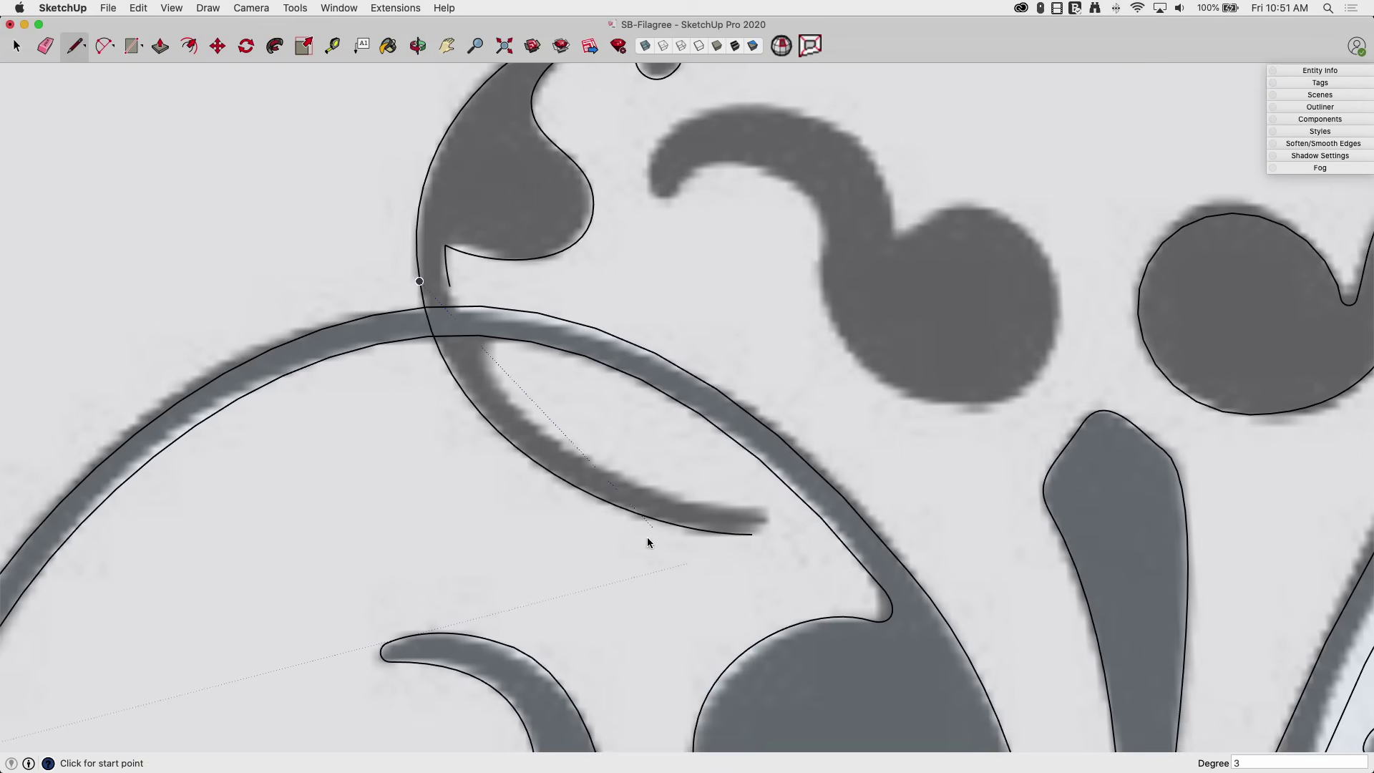
Trace the stroke's upper edge with a second Bezier curve ending near the tip.
{"action": "left_click", "coordinate": [451, 287]}
{"action": "left_click", "coordinate": [744, 515]}
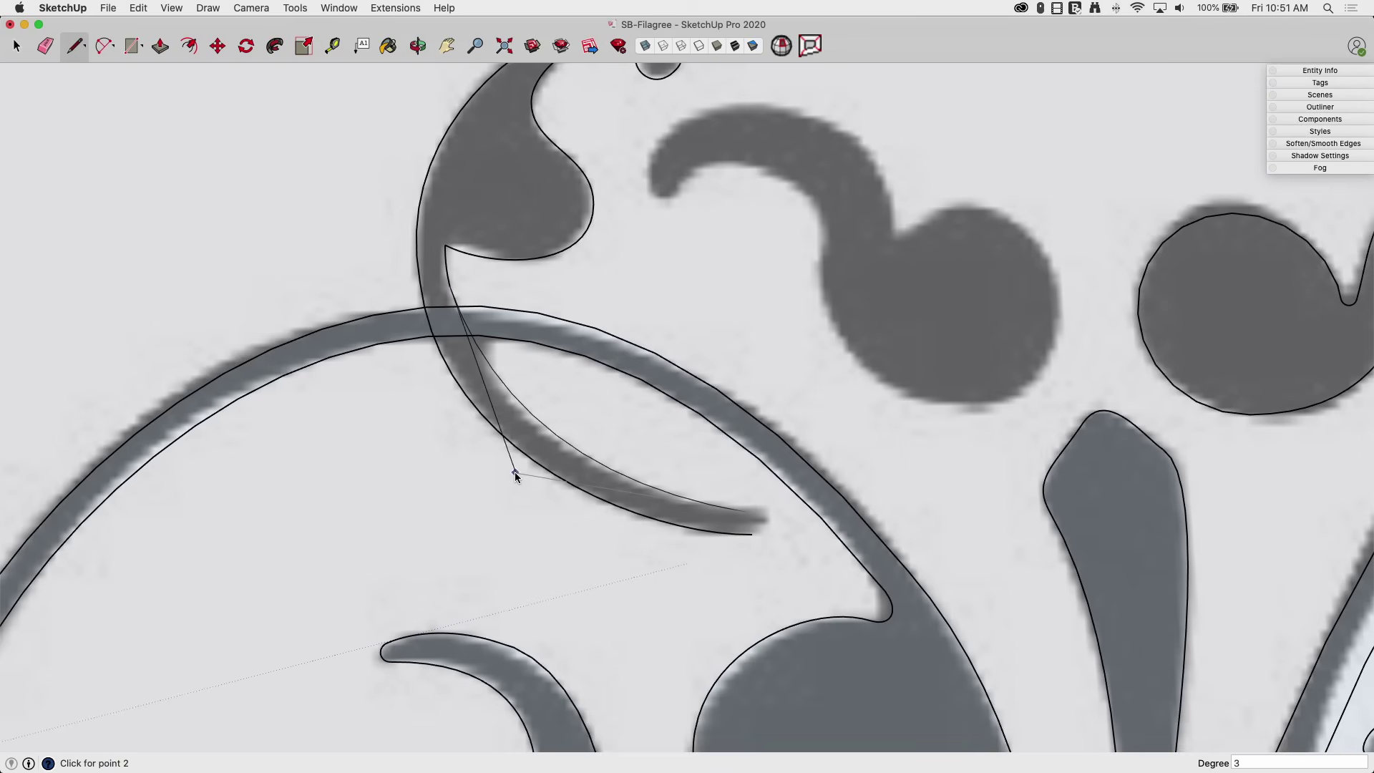
{"action": "left_click", "coordinate": [497, 482]}
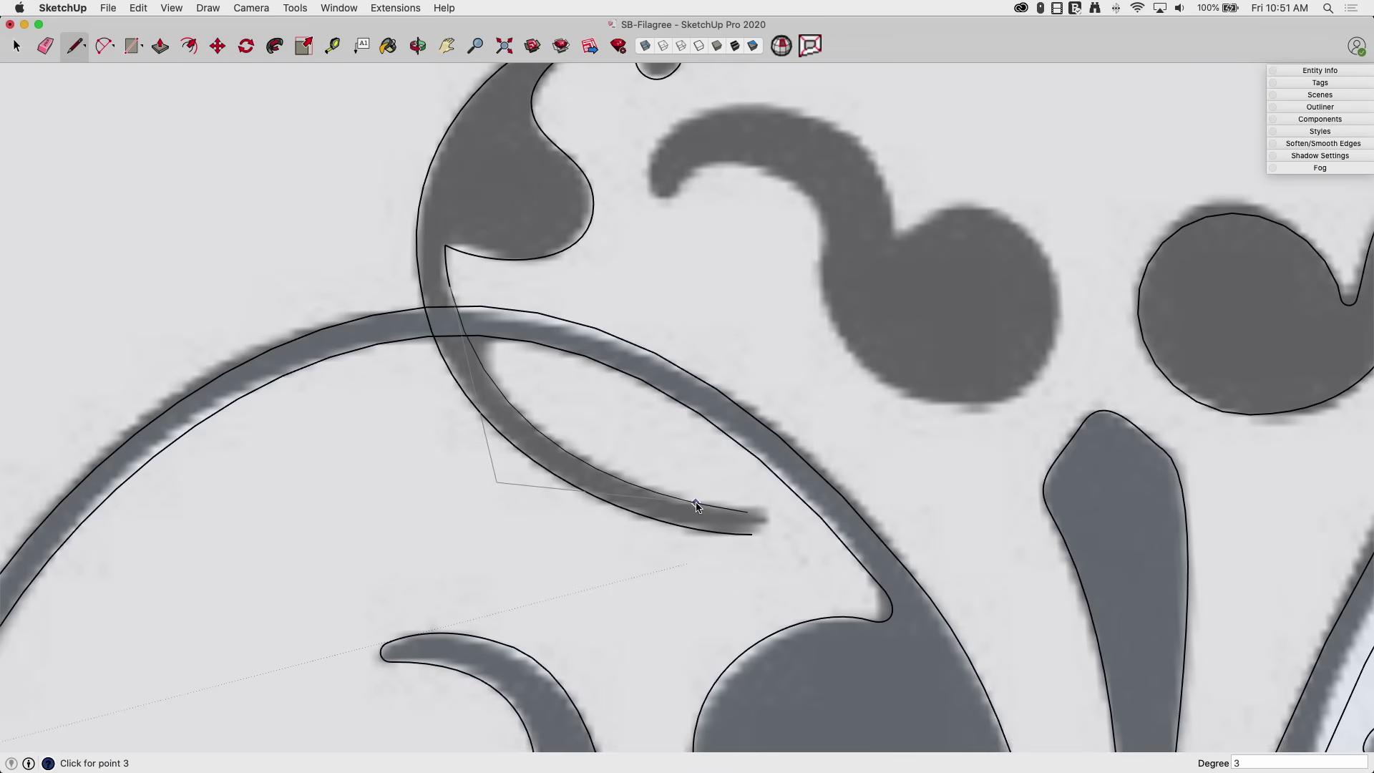
{"action": "scroll", "coordinate": [719, 511], "scroll_direction": "up", "scroll_amount": 2}
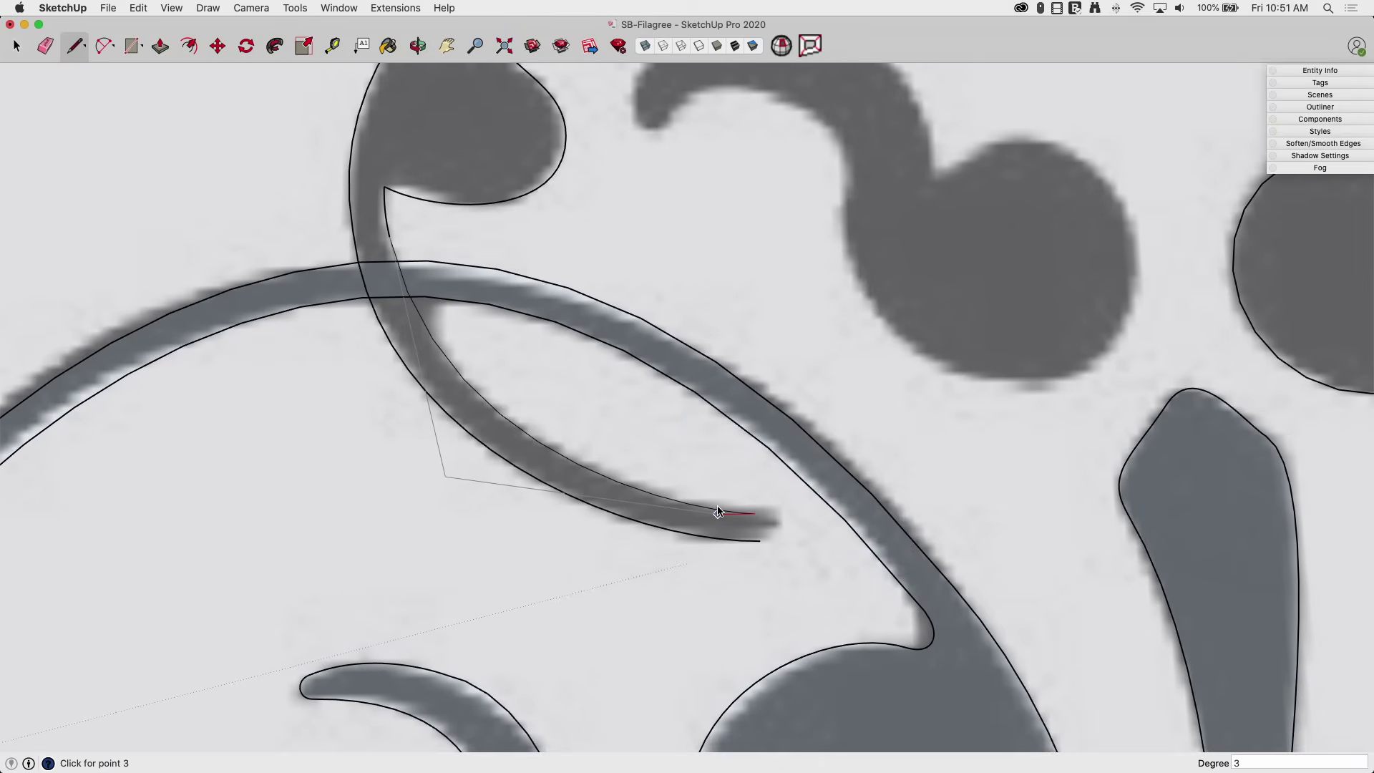
{"action": "left_click", "coordinate": [755, 514]}
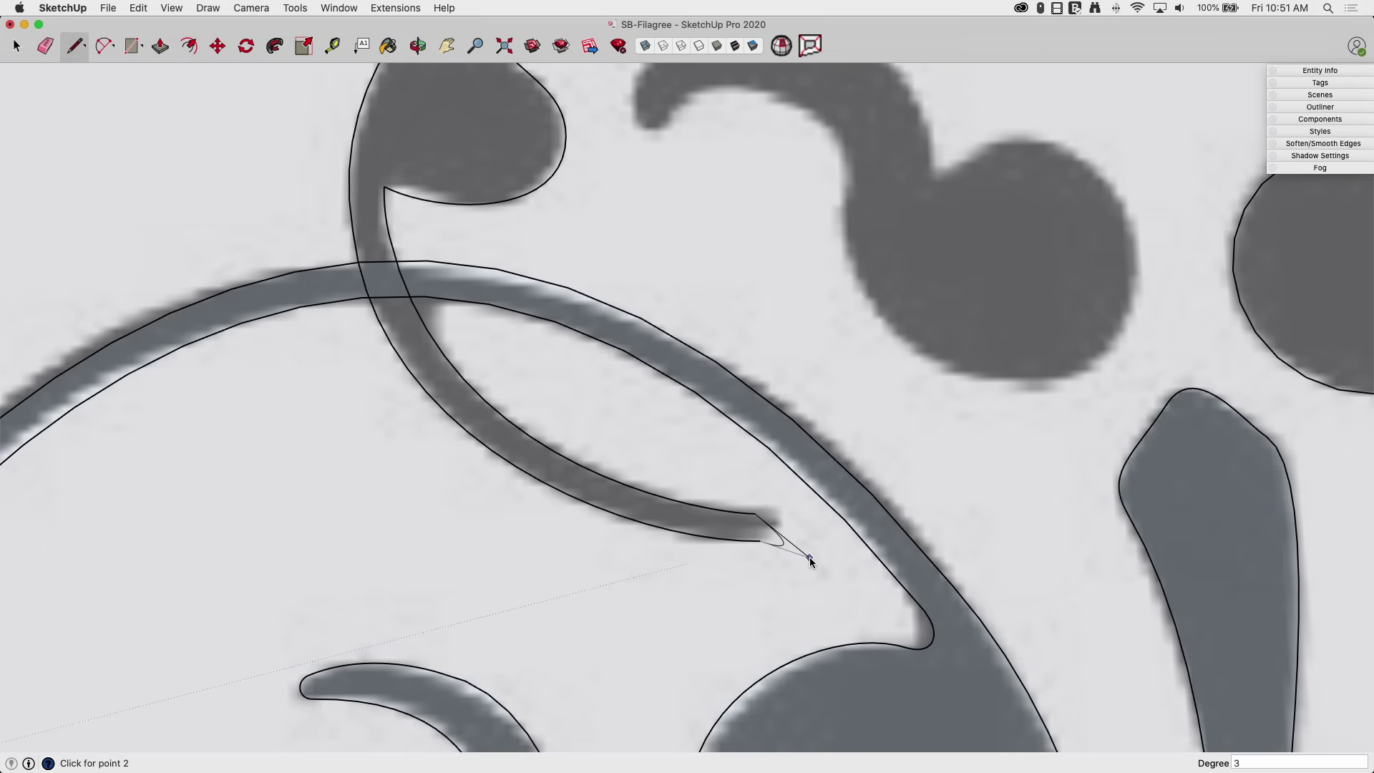
Close the stroke's tip with a rounded Bezier cap joining both edge curves.
{"action": "scroll", "coordinate": [805, 549], "scroll_direction": "up", "scroll_amount": 3}
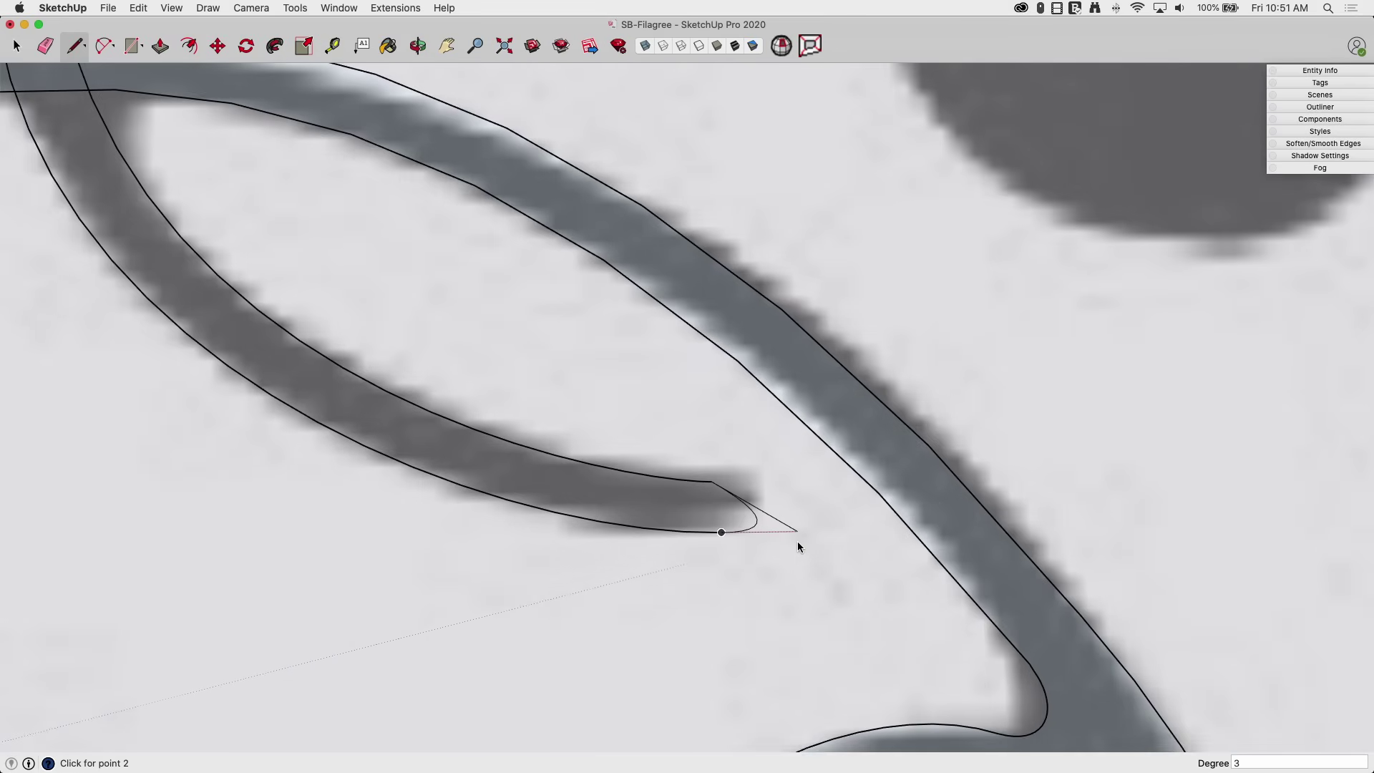
{"action": "left_click", "coordinate": [806, 537]}
{"action": "key", "text": "Escape"}
{"action": "left_click", "coordinate": [723, 533]}
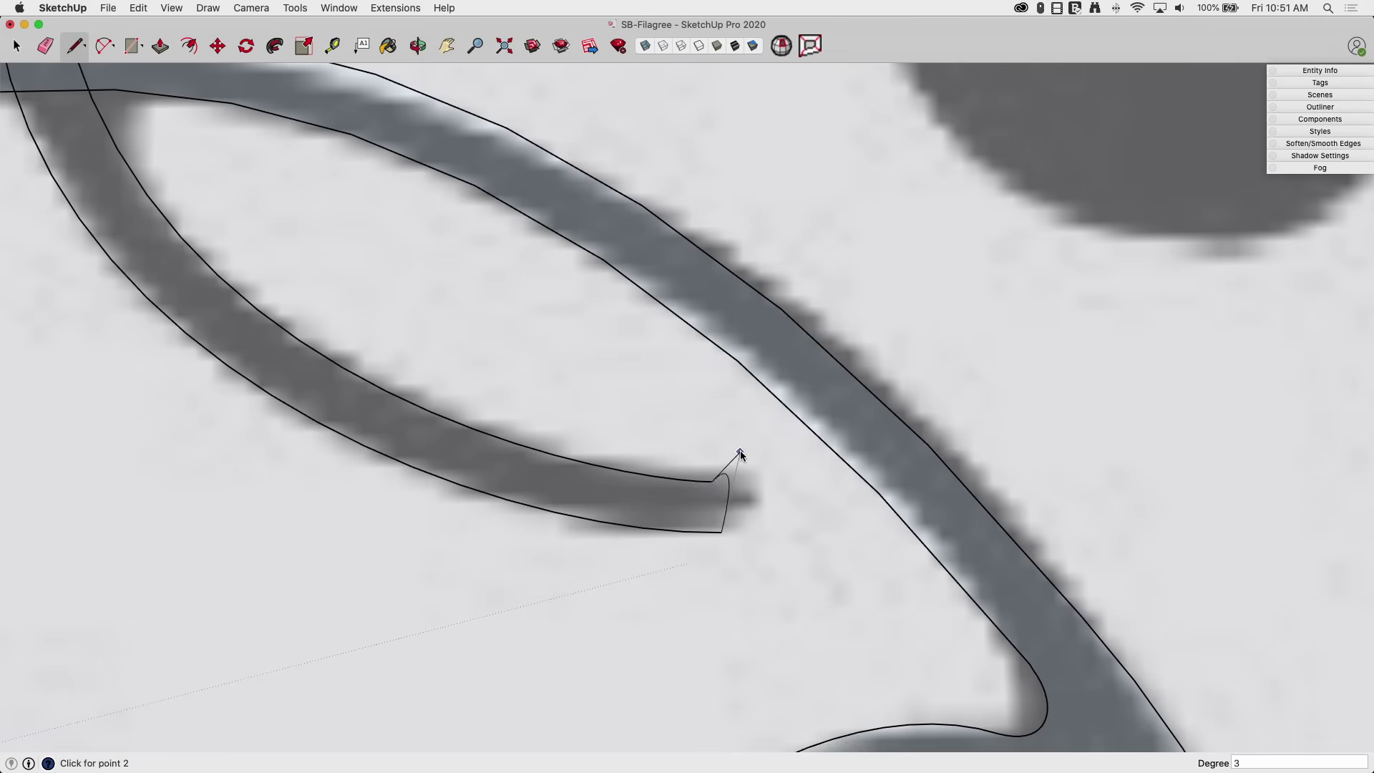
{"action": "left_click", "coordinate": [785, 481]}
{"action": "left_click", "coordinate": [790, 531]}
Draw a line between the arc band's crossing points, erase it, then undo the erasure.
{"action": "scroll", "coordinate": [529, 555], "scroll_direction": "down", "scroll_amount": 3}
{"action": "scroll", "coordinate": [275, 247], "scroll_direction": "up", "scroll_amount": 3}
{"action": "scroll", "coordinate": [276, 247], "scroll_direction": "up", "scroll_amount": 2}
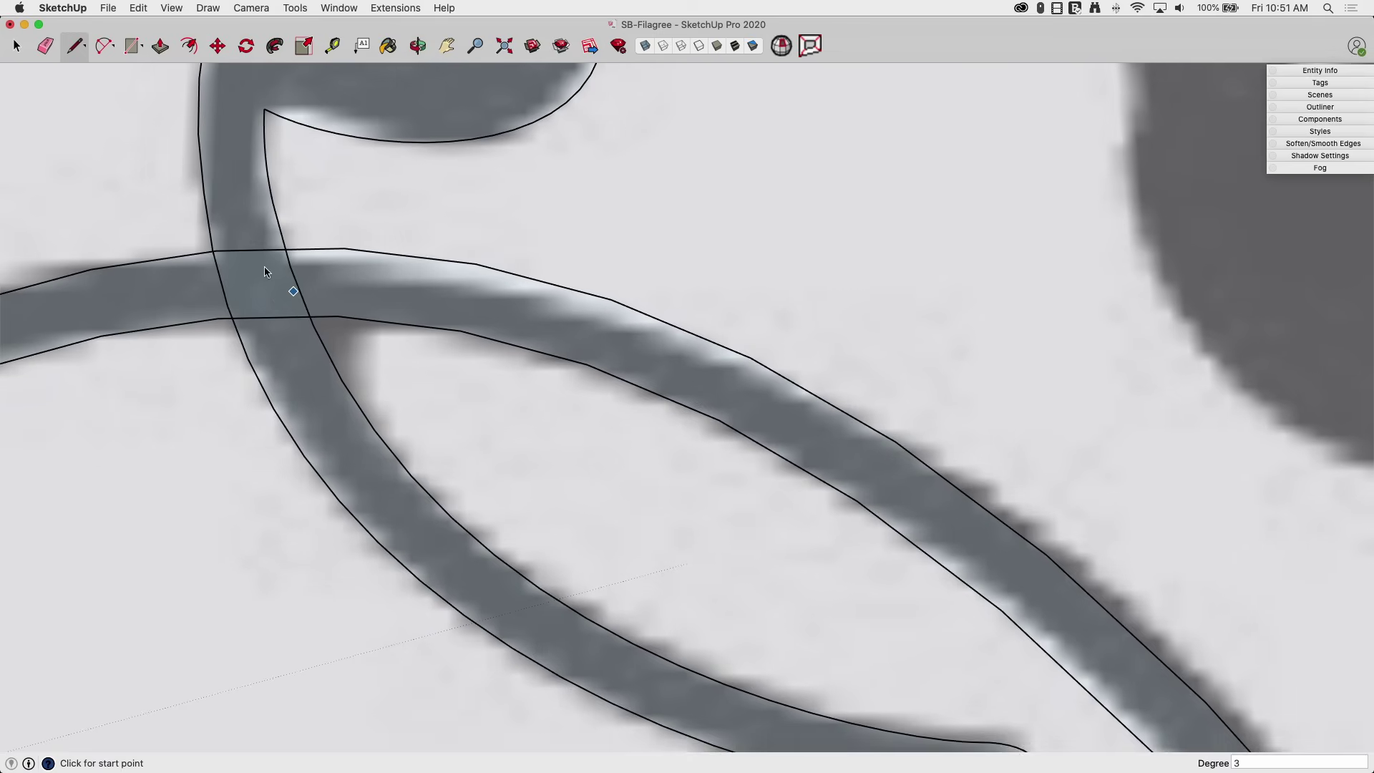
{"action": "key", "text": "e"}
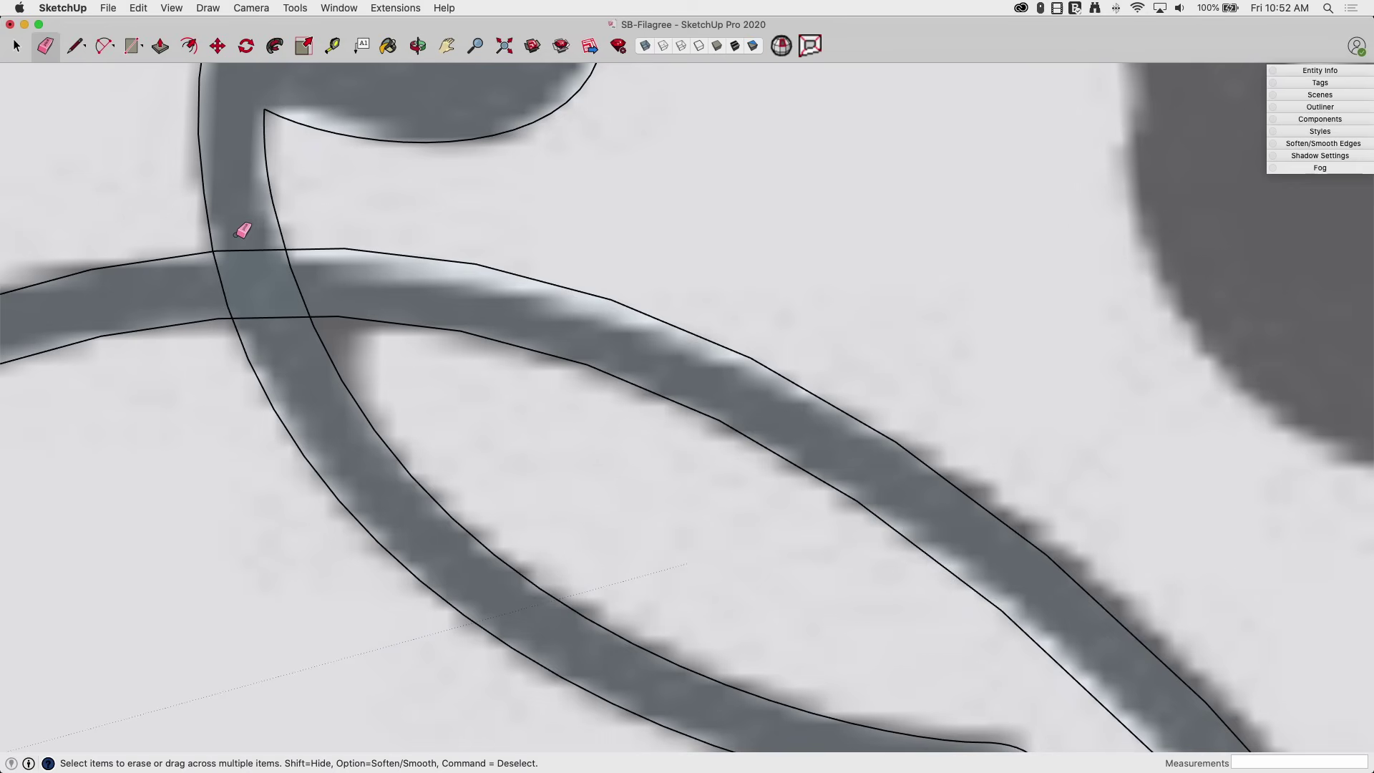
{"action": "scroll", "coordinate": [243, 246], "scroll_direction": "up", "scroll_amount": 3}
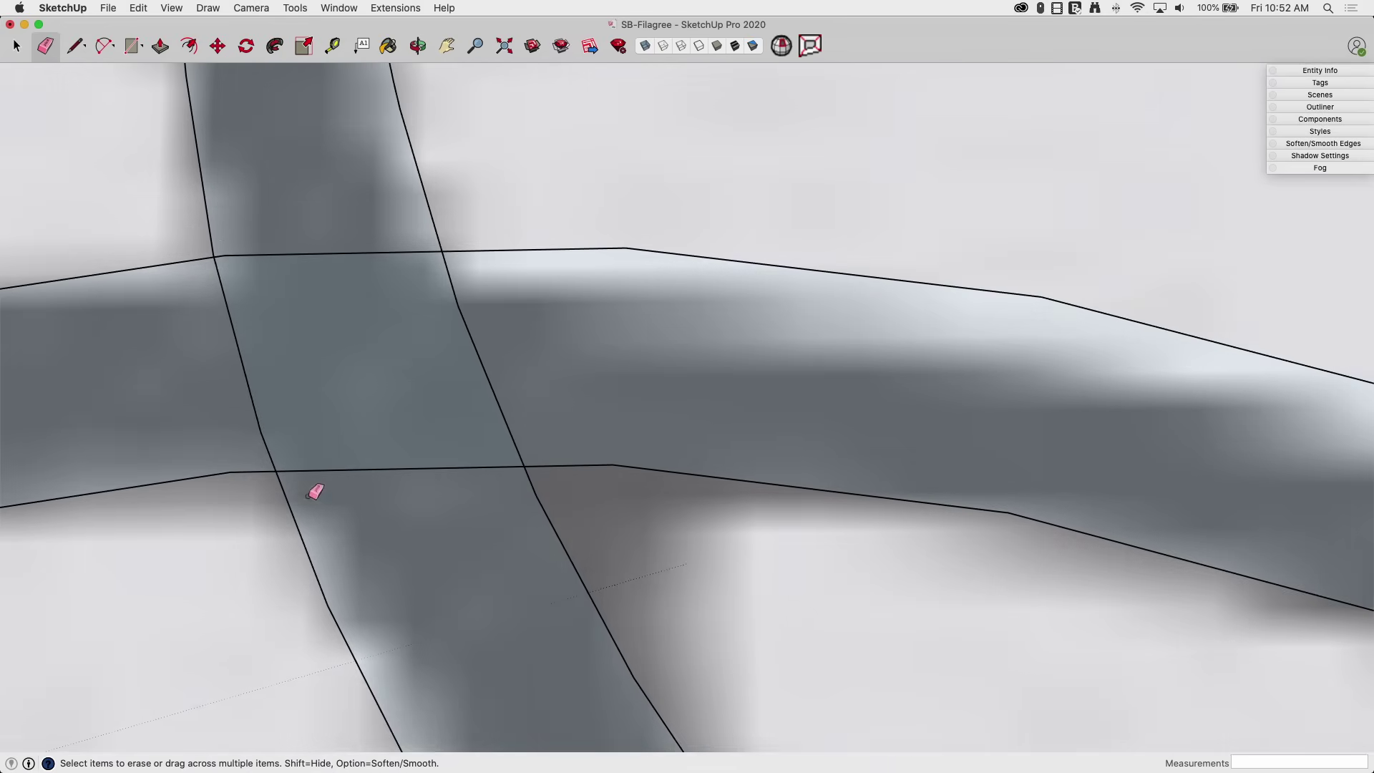
{"action": "key", "text": "space"}
{"action": "left_click", "coordinate": [323, 469]}
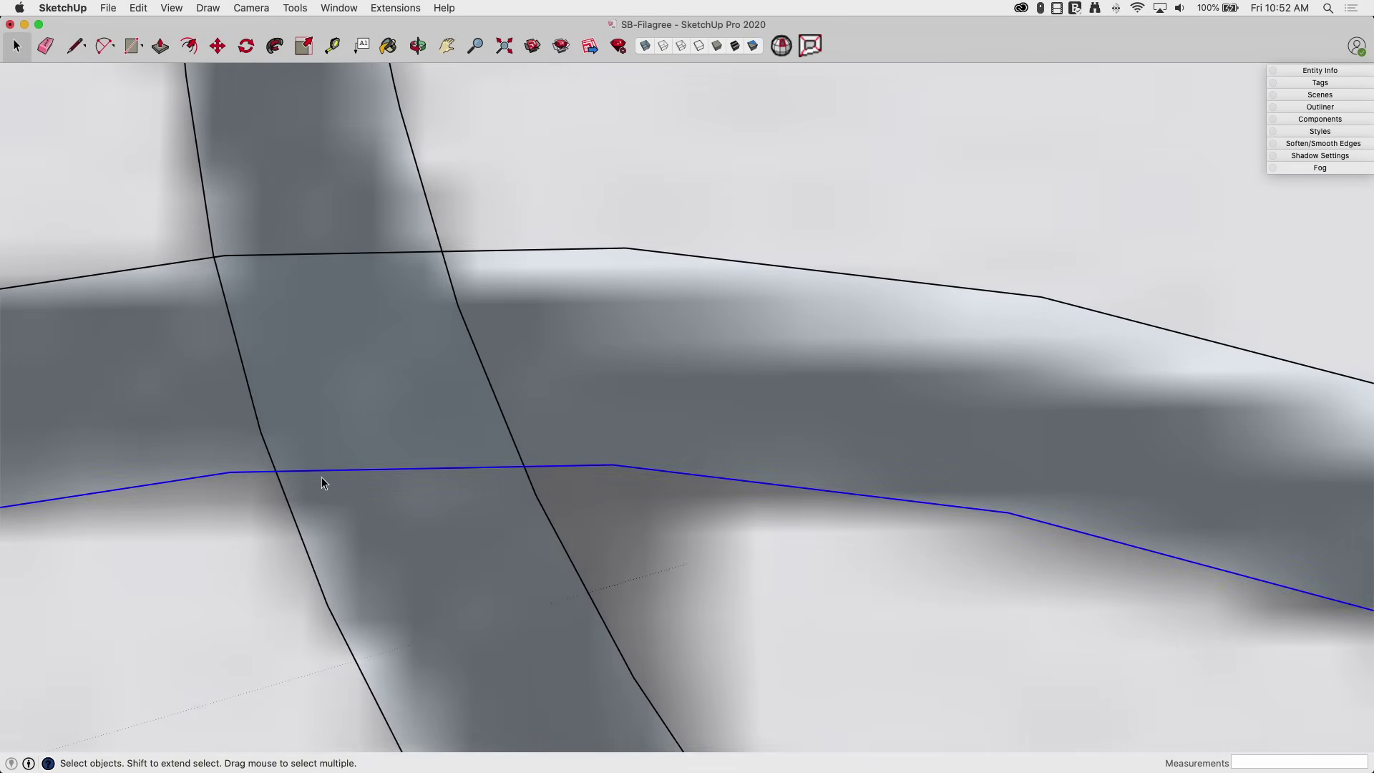
{"action": "key", "text": "l"}
{"action": "left_click", "coordinate": [275, 471]}
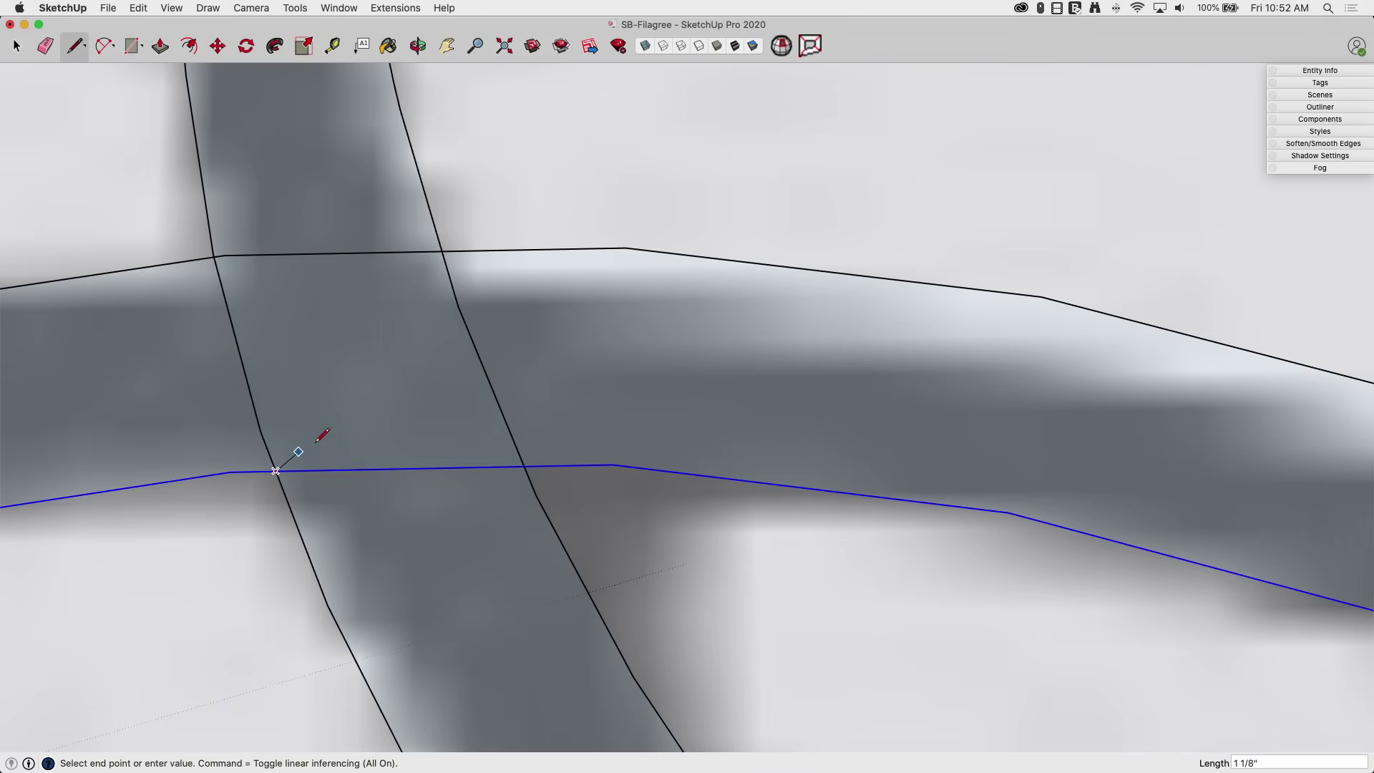
{"action": "left_click", "coordinate": [524, 466]}
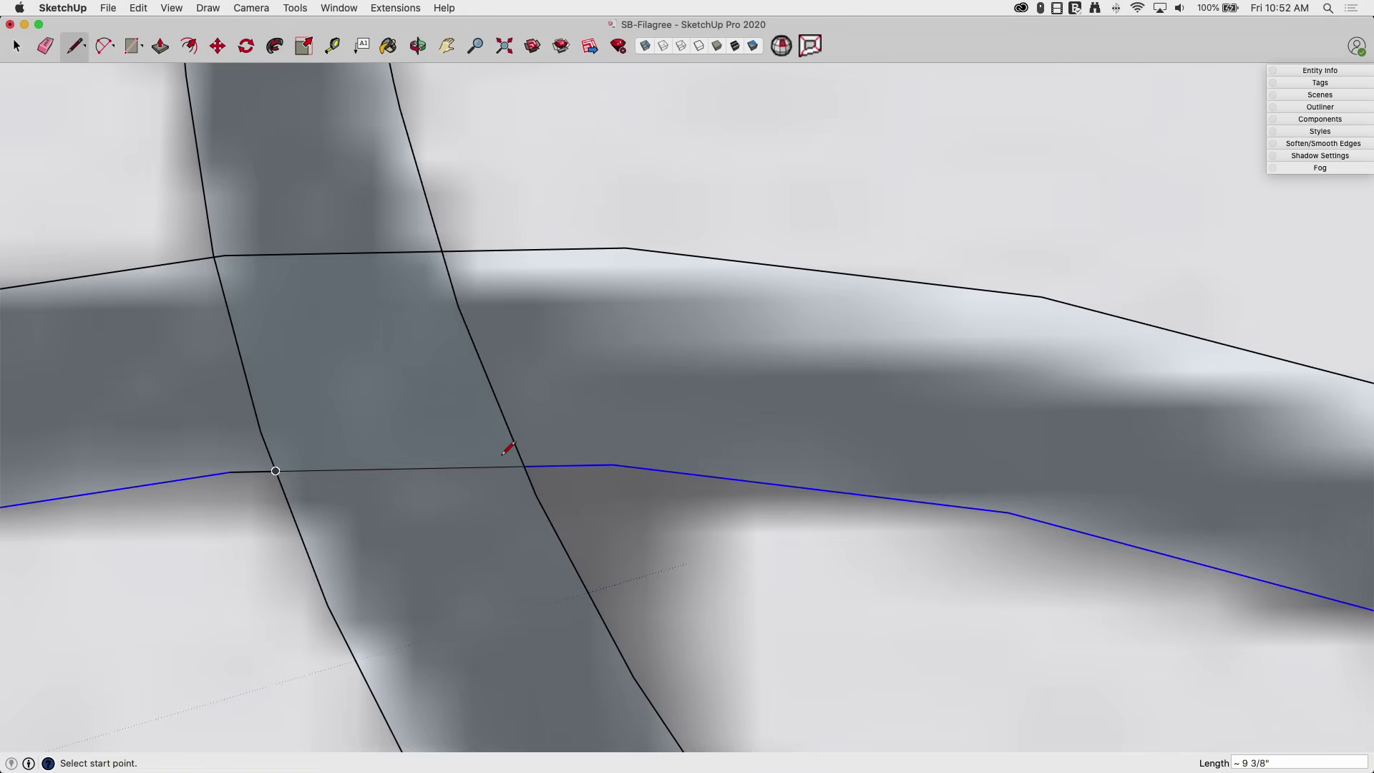
{"action": "key", "text": "space"}
{"action": "key", "text": "e"}
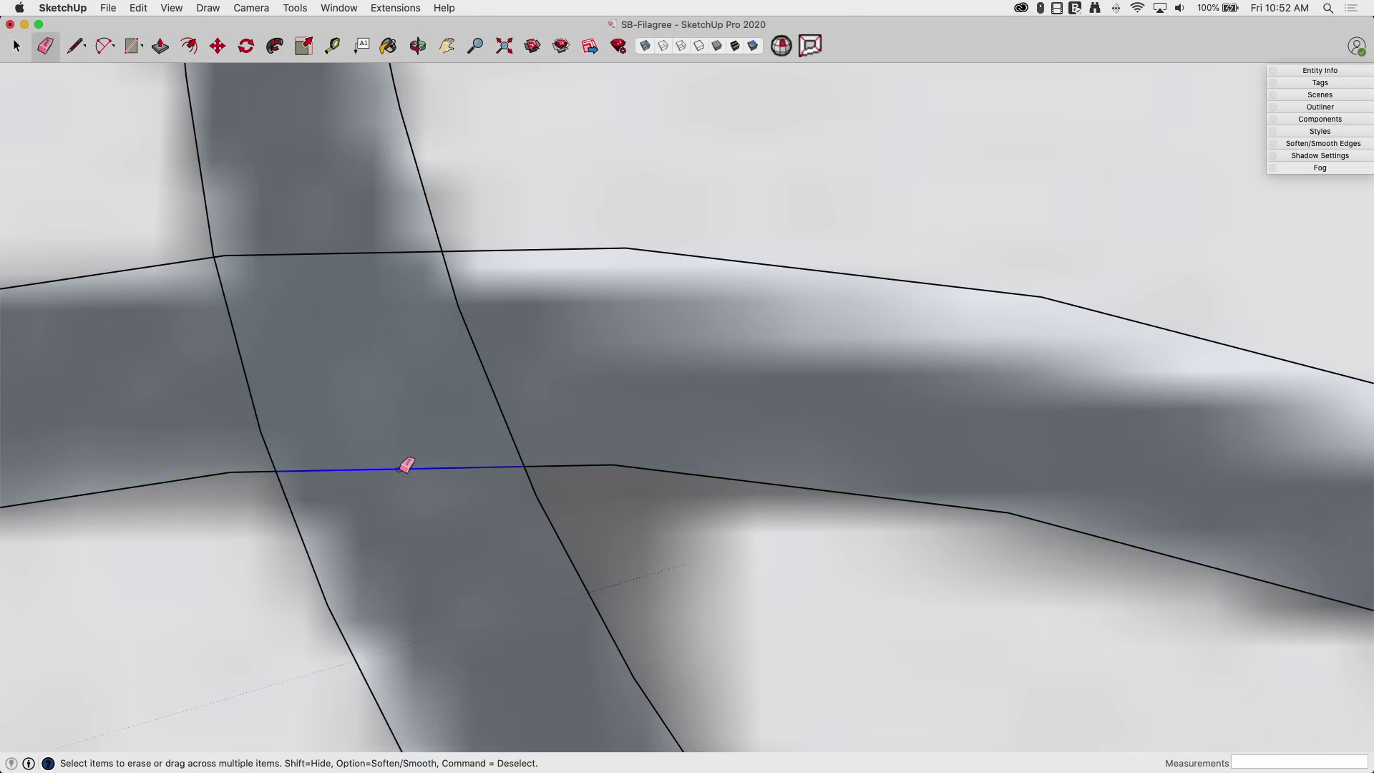
{"action": "left_click", "coordinate": [400, 469]}
{"action": "scroll", "coordinate": [234, 246], "scroll_direction": "up", "scroll_amount": 3}
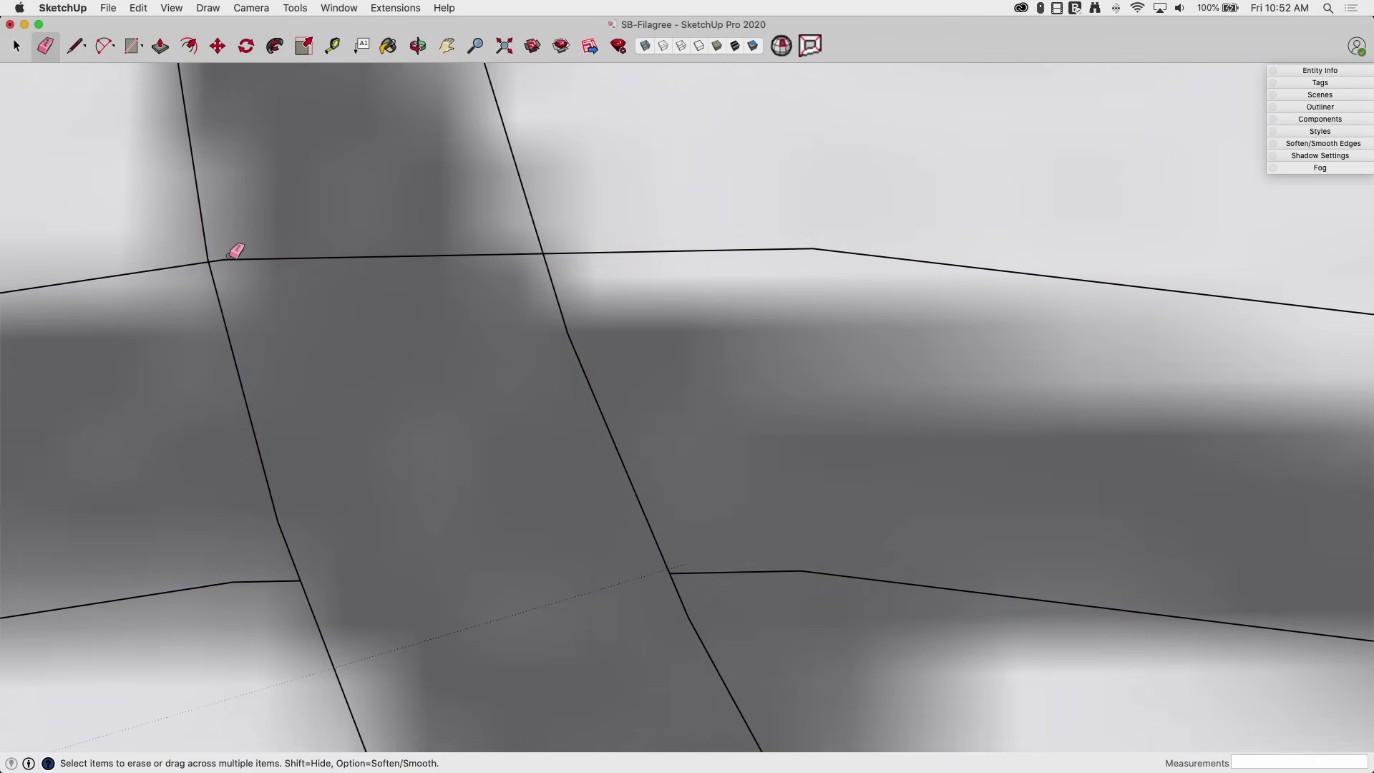
{"action": "key", "text": "super+z"}
Draw a line between the edge intersections, then erase the leftover edges inside the stroke junction.
{"action": "key", "text": "l"}
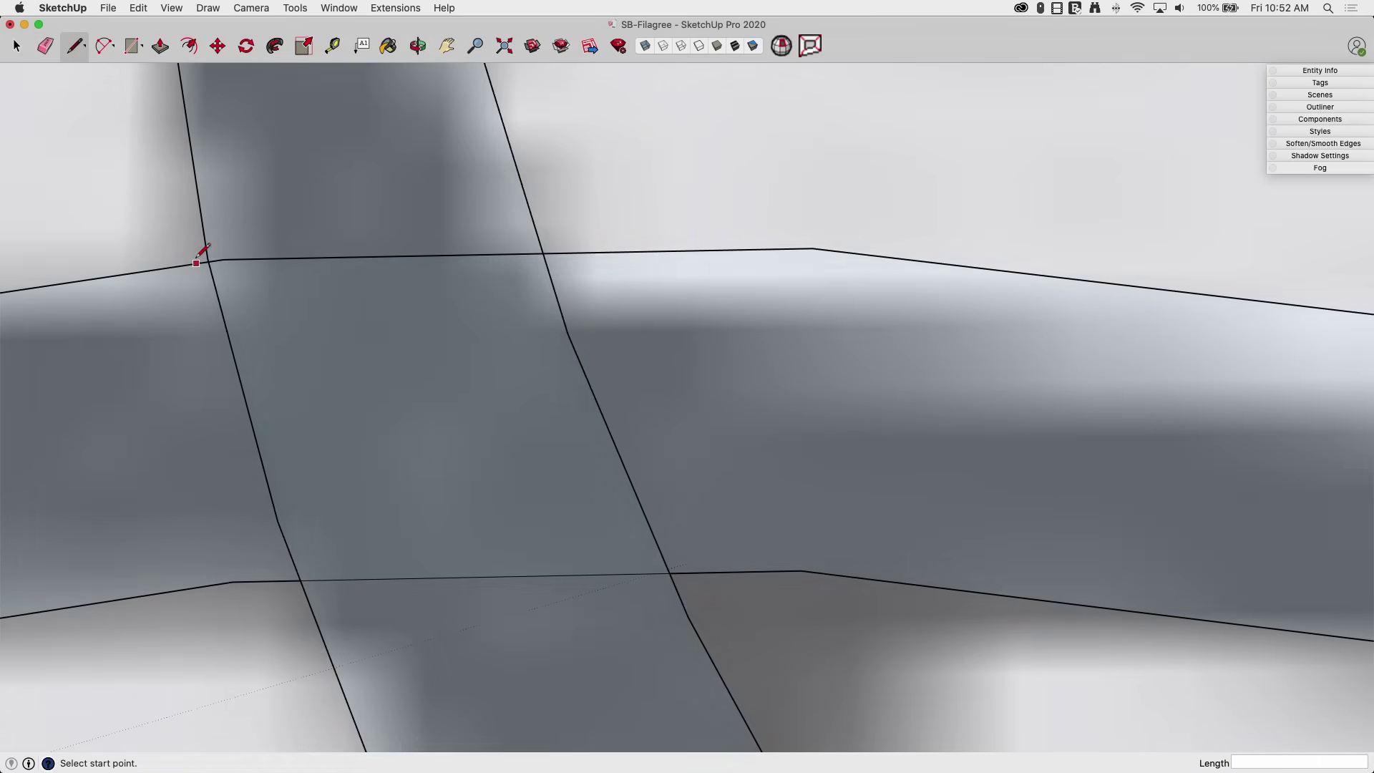
{"action": "scroll", "coordinate": [219, 266], "scroll_direction": "up", "scroll_amount": 2}
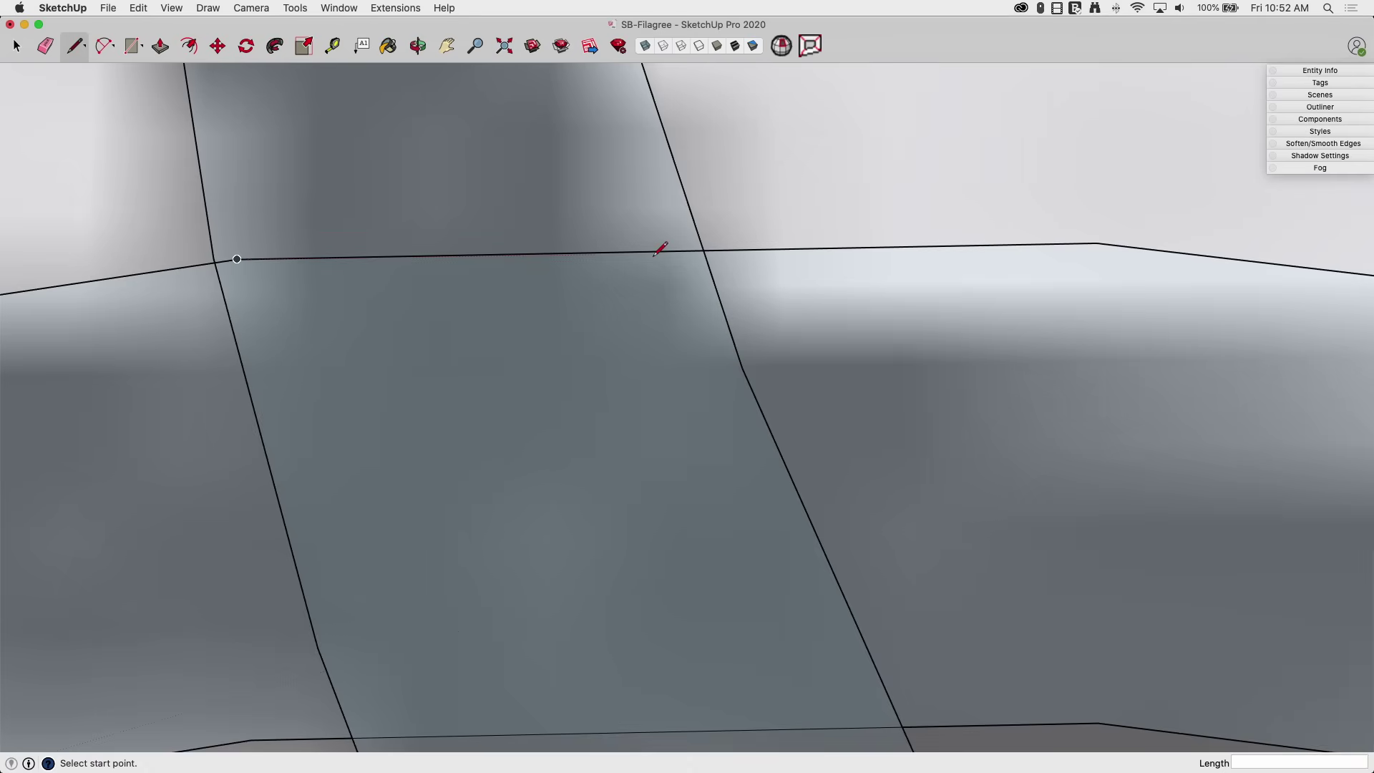
{"action": "left_click", "coordinate": [703, 250]}
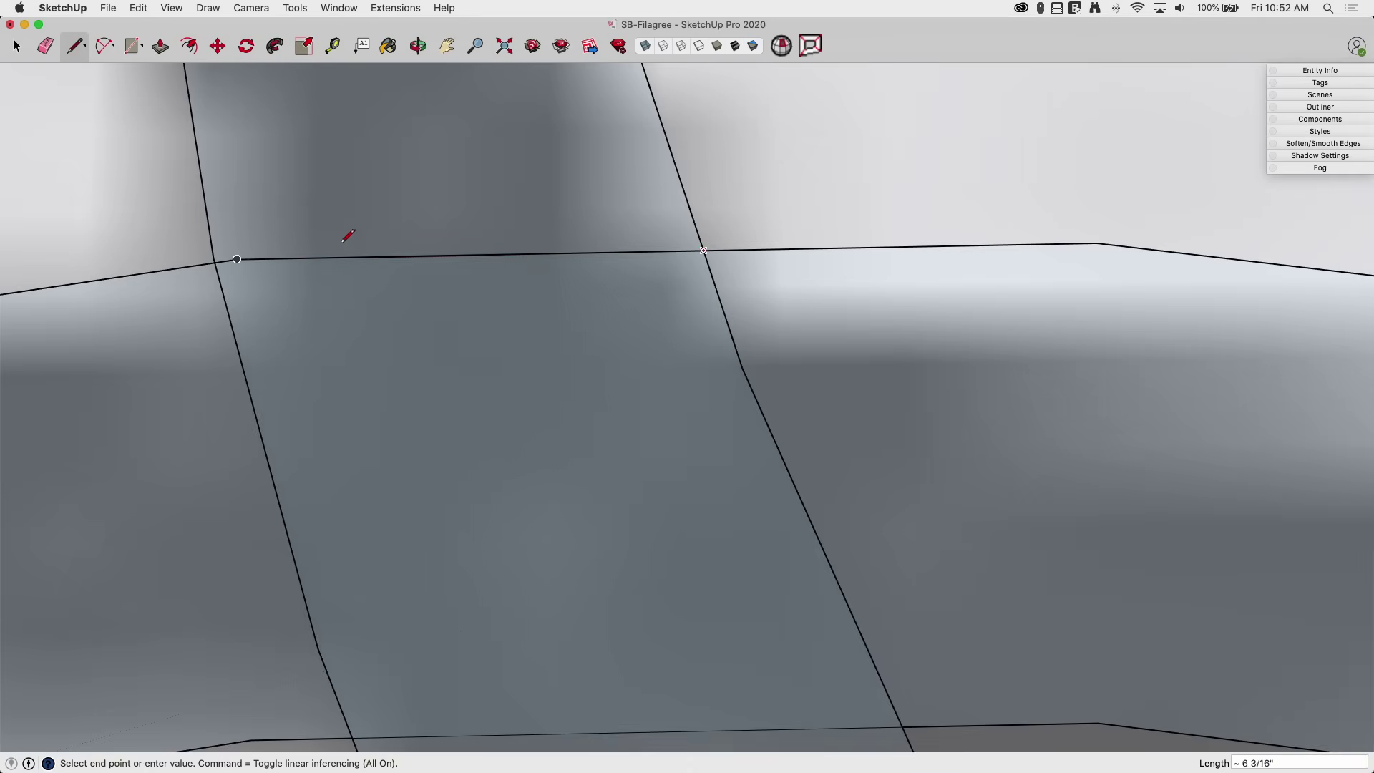
{"action": "left_click", "coordinate": [237, 258]}
{"action": "left_click", "coordinate": [237, 258]}
{"action": "key", "text": "Escape"}
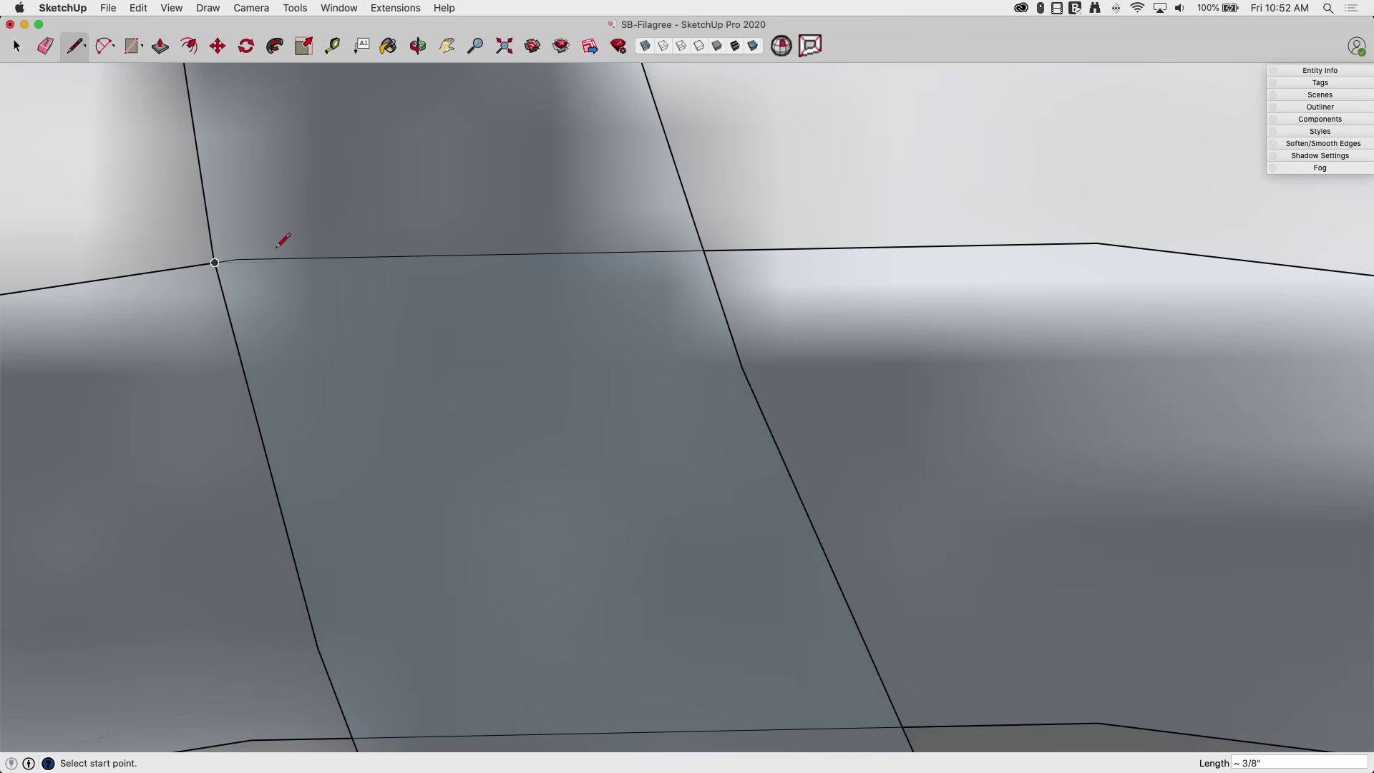
{"action": "key", "text": "space"}
{"action": "left_click", "coordinate": [232, 326]}
{"action": "scroll", "coordinate": [205, 262], "scroll_direction": "down", "scroll_amount": 2}
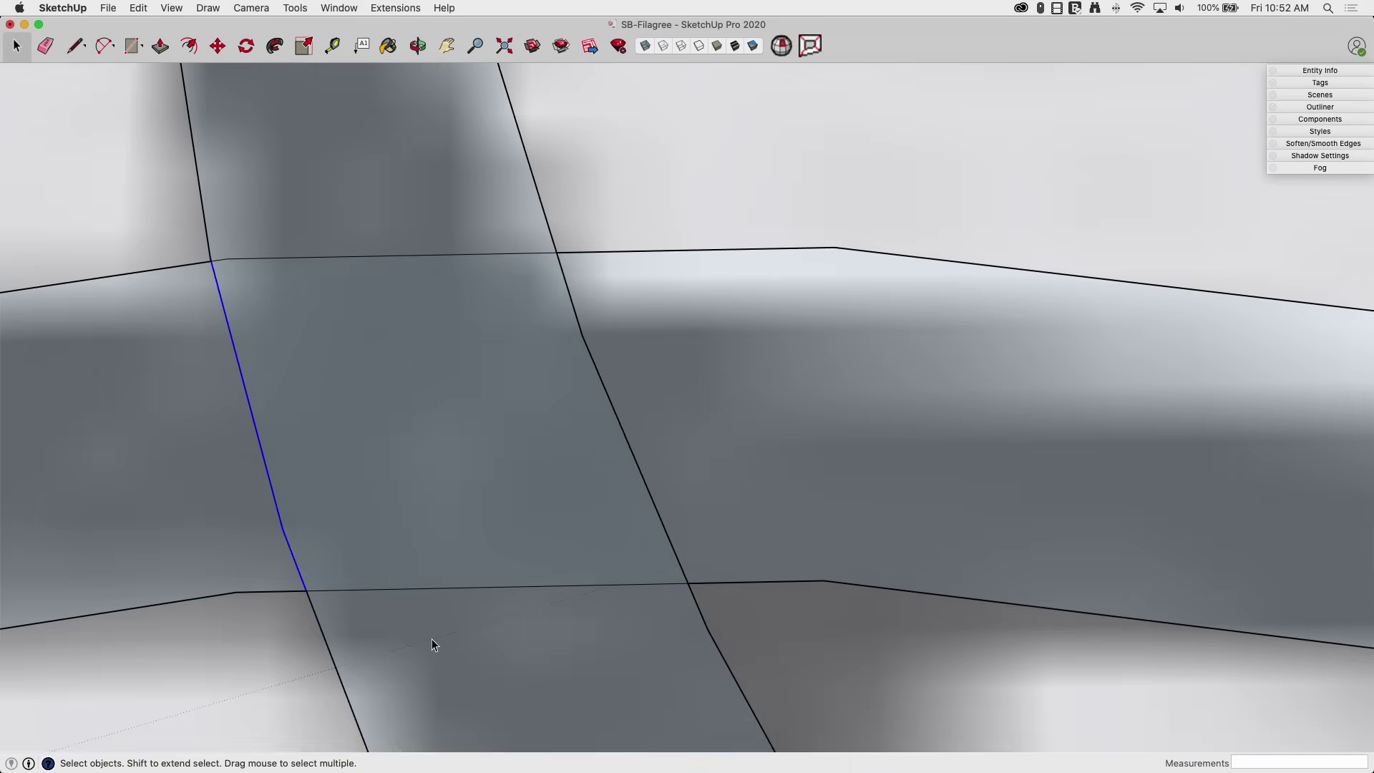
{"action": "key", "text": "e"}
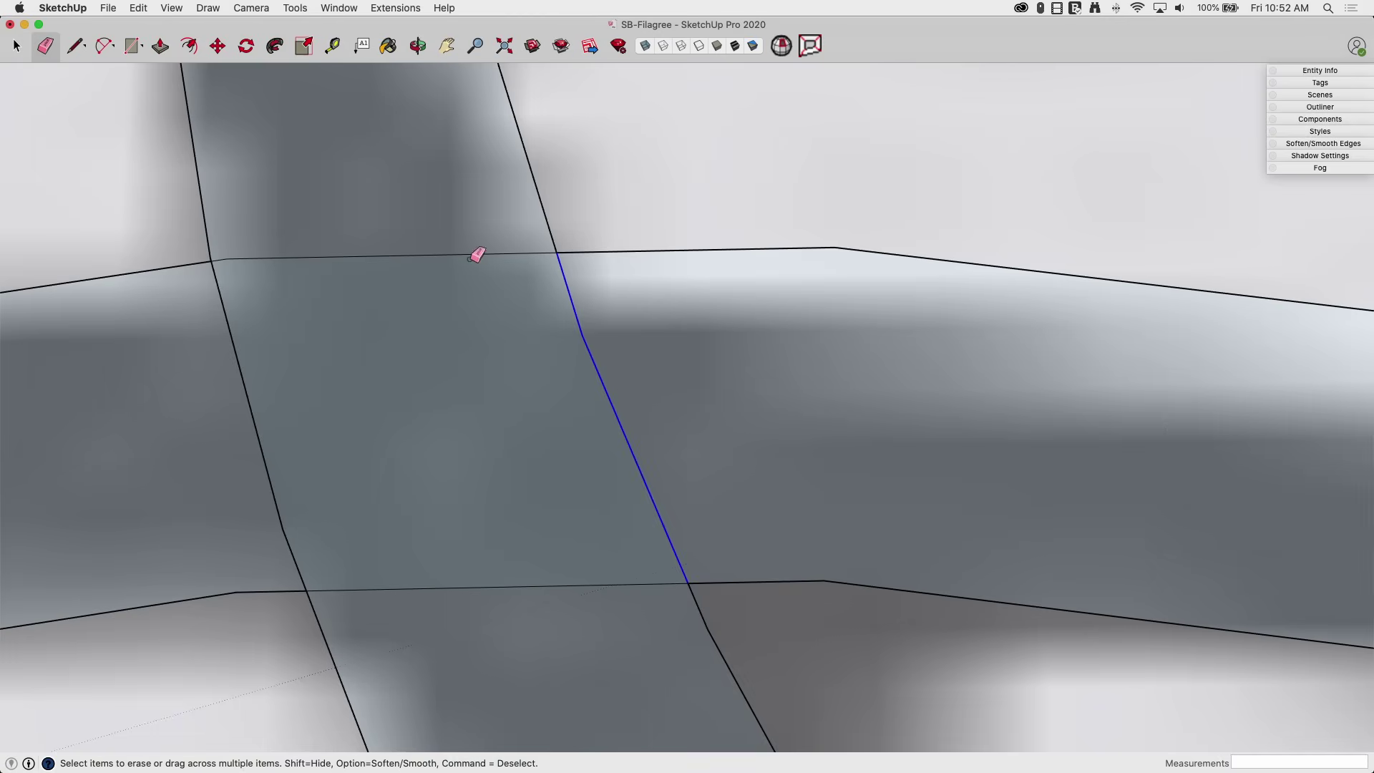
{"action": "mouse_move", "coordinate": [475, 255]}
{"action": "left_mouse_down"}
{"action": "mouse_move", "coordinate": [398, 245]}
{"action": "mouse_move", "coordinate": [297, 366]}
{"action": "mouse_move", "coordinate": [255, 443]}
{"action": "mouse_move", "coordinate": [269, 502]}
{"action": "mouse_move", "coordinate": [387, 594]}
{"action": "left_mouse_up"}
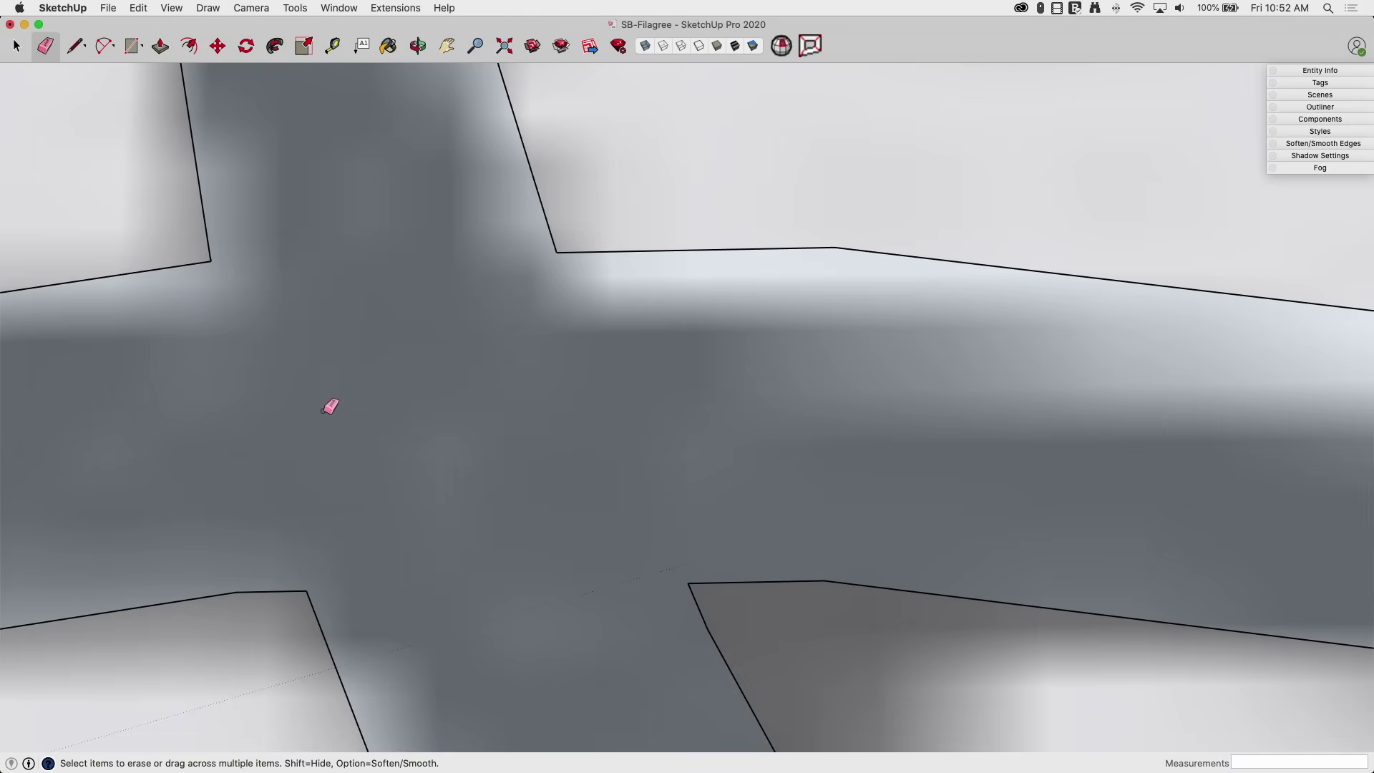
{"action": "scroll", "coordinate": [356, 301], "scroll_direction": "down", "scroll_amount": 2}
{"action": "scroll", "coordinate": [393, 430], "scroll_direction": "down", "scroll_amount": 3}
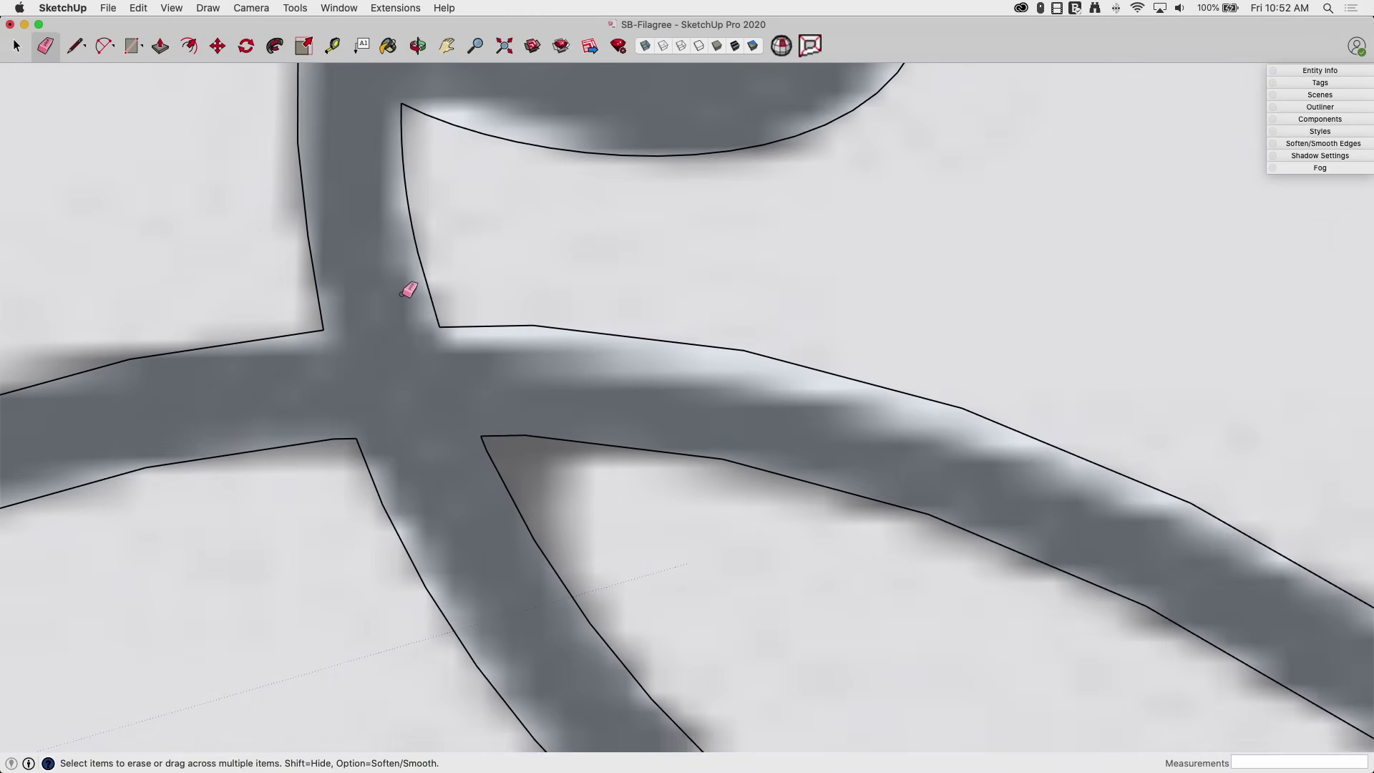
{"action": "scroll", "coordinate": [752, 212], "scroll_direction": "down", "scroll_amount": 3}
Select the filigree face and its outer boundary edges to inspect them.
{"action": "scroll", "coordinate": [530, 316], "scroll_direction": "down", "scroll_amount": 2}
{"action": "scroll", "coordinate": [847, 129], "scroll_direction": "down", "scroll_amount": 4}
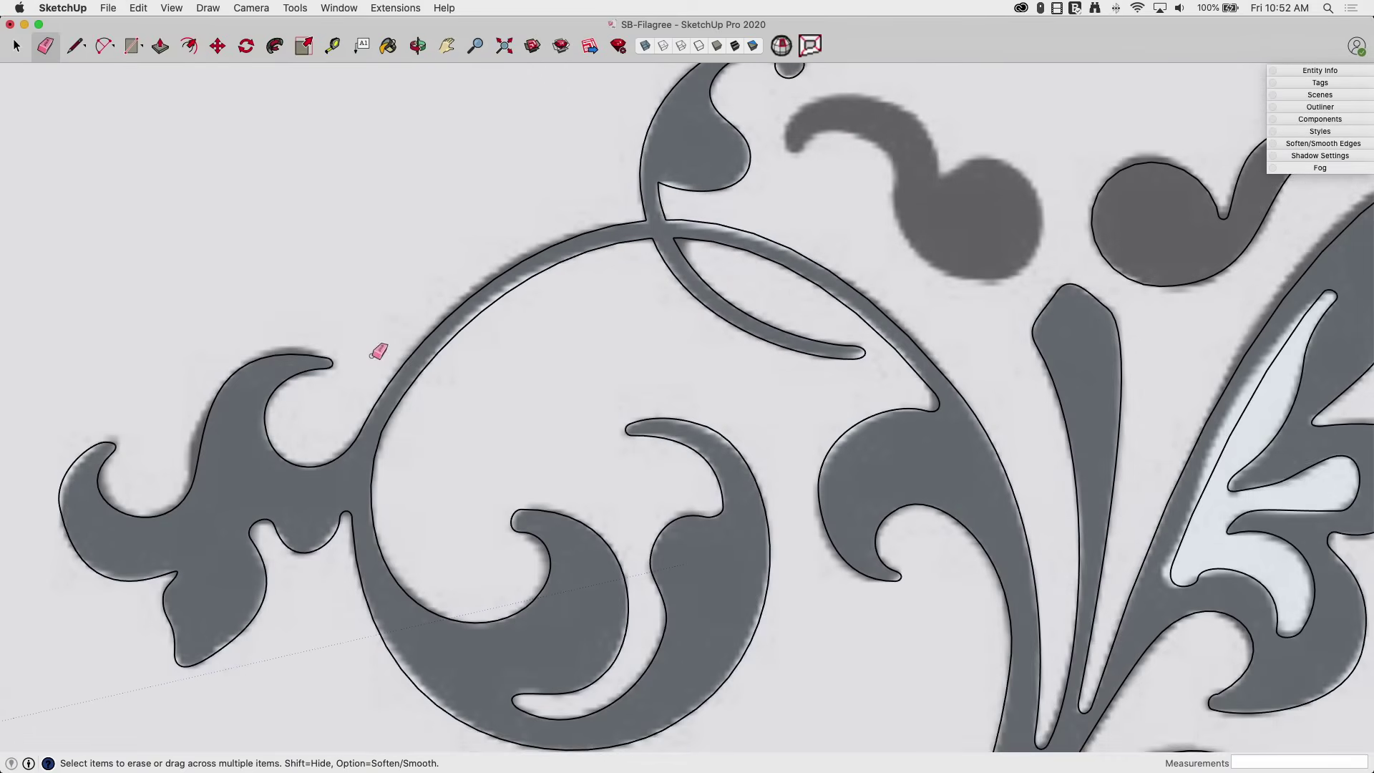
{"action": "scroll", "coordinate": [608, 297], "scroll_direction": "down", "scroll_amount": 2}
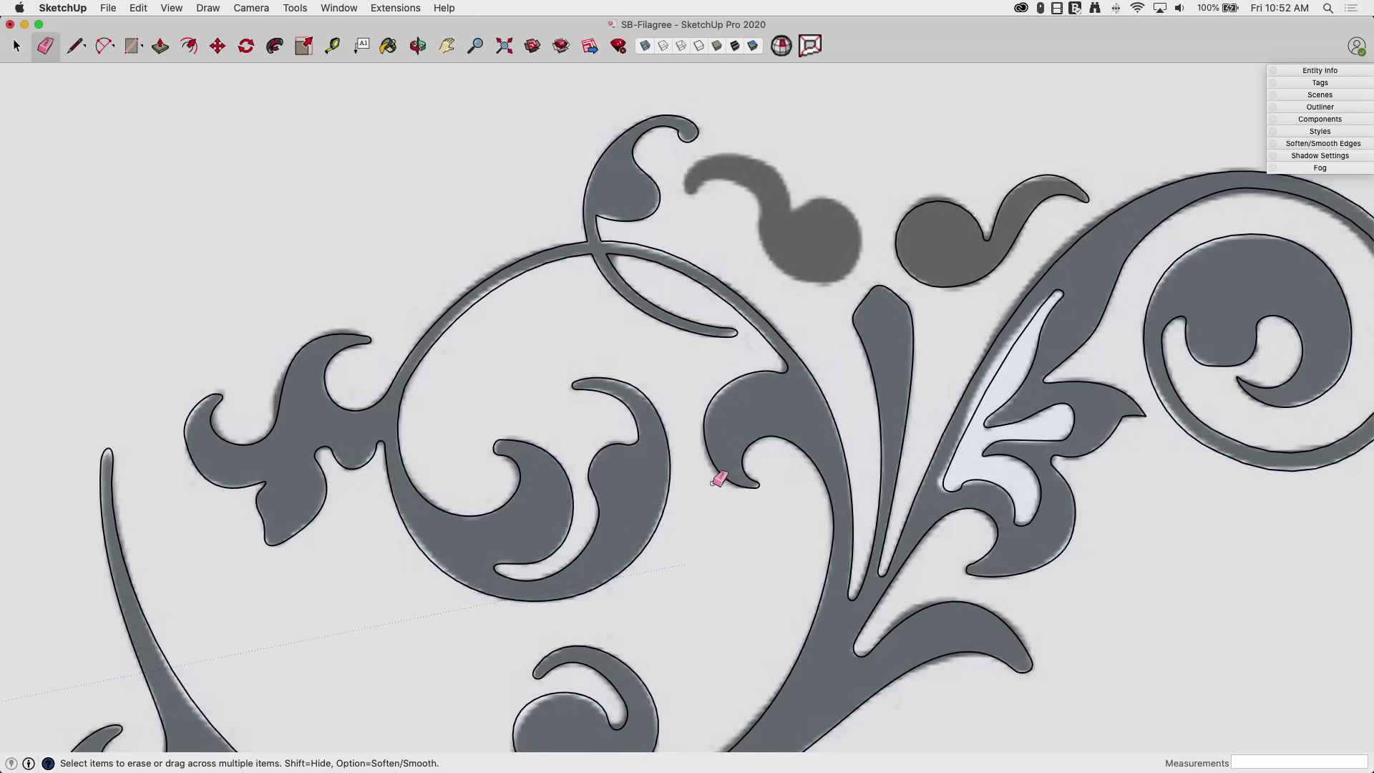
{"action": "scroll", "coordinate": [672, 350], "scroll_direction": "down", "scroll_amount": 2}
{"action": "key", "text": "space"}
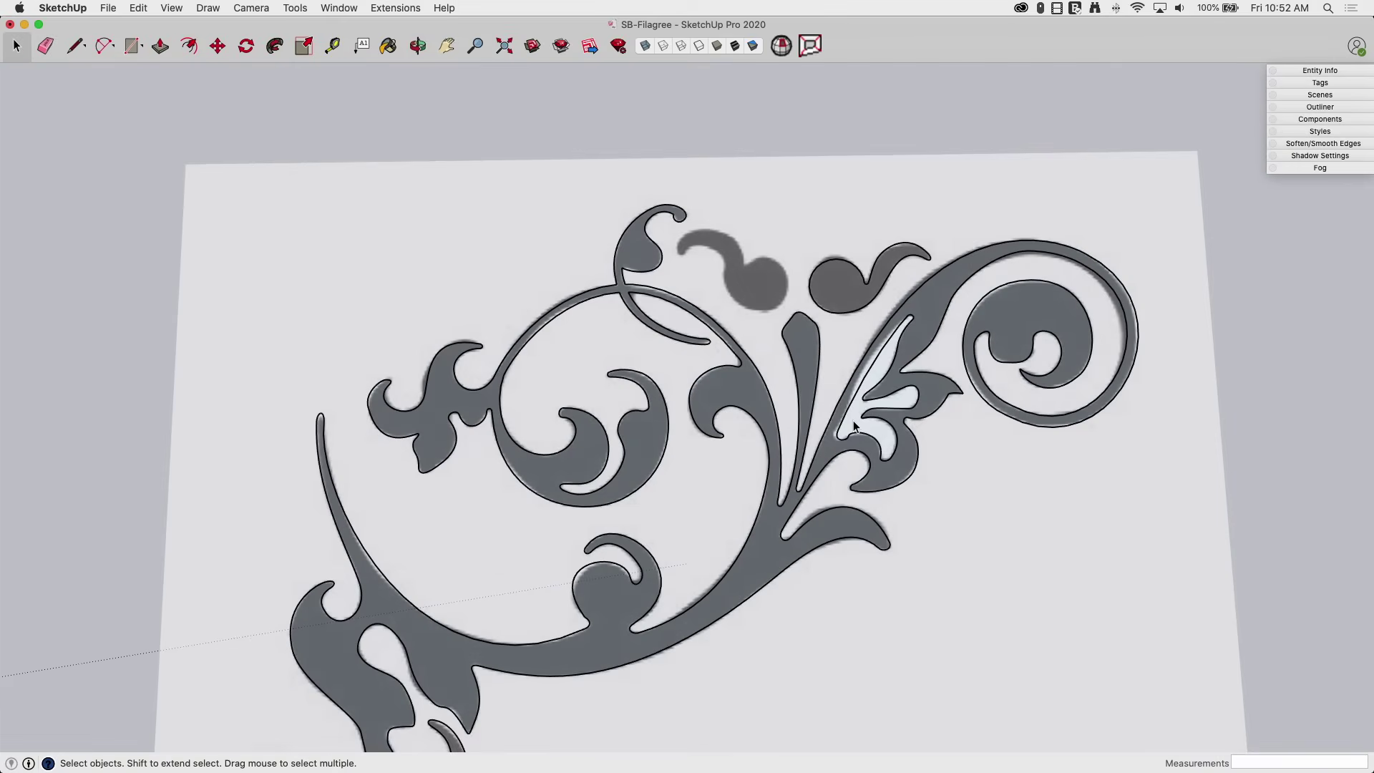
{"action": "left_click", "coordinate": [861, 418]}
{"action": "scroll", "coordinate": [1153, 422], "scroll_direction": "down", "scroll_amount": 5}
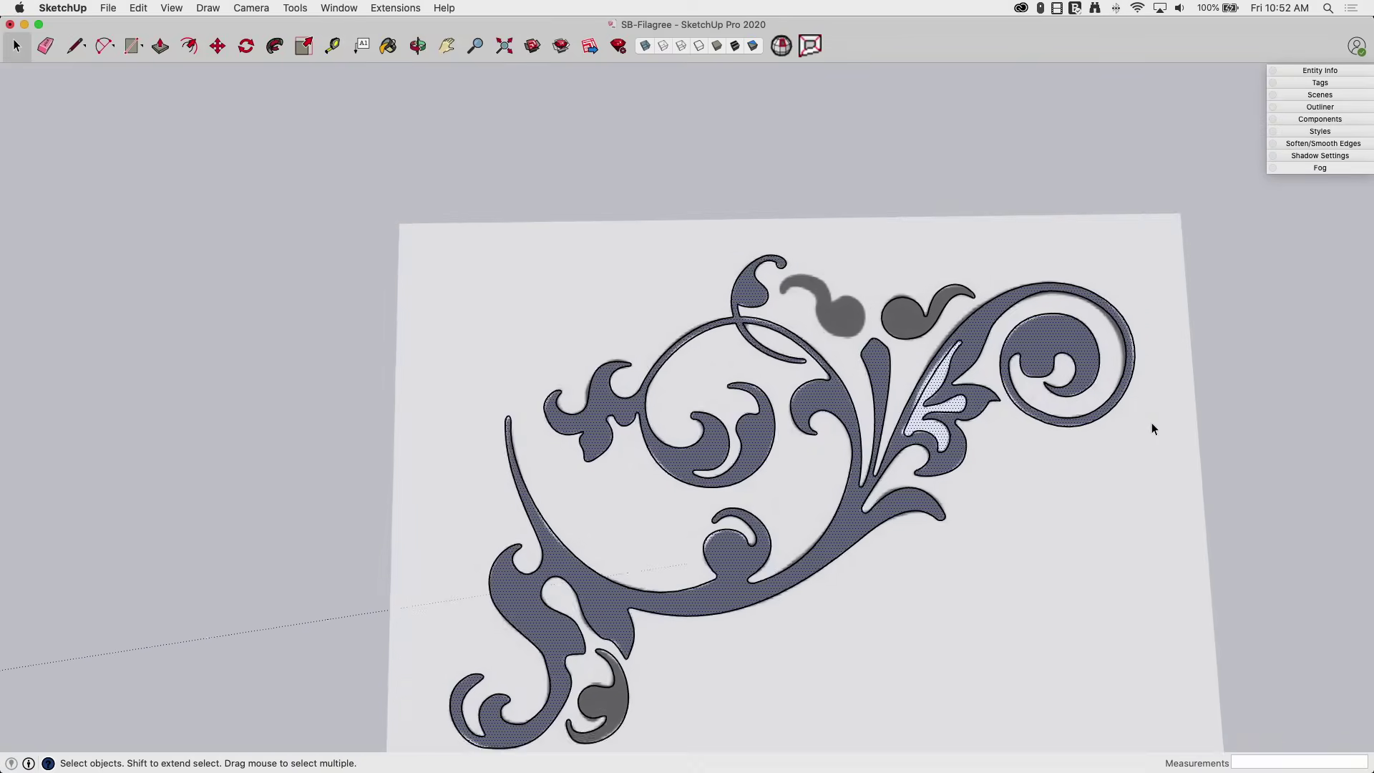
{"action": "scroll", "coordinate": [367, 460], "scroll_direction": "up", "scroll_amount": 3}
{"action": "scroll", "coordinate": [127, 569], "scroll_direction": "up", "scroll_amount": 3}
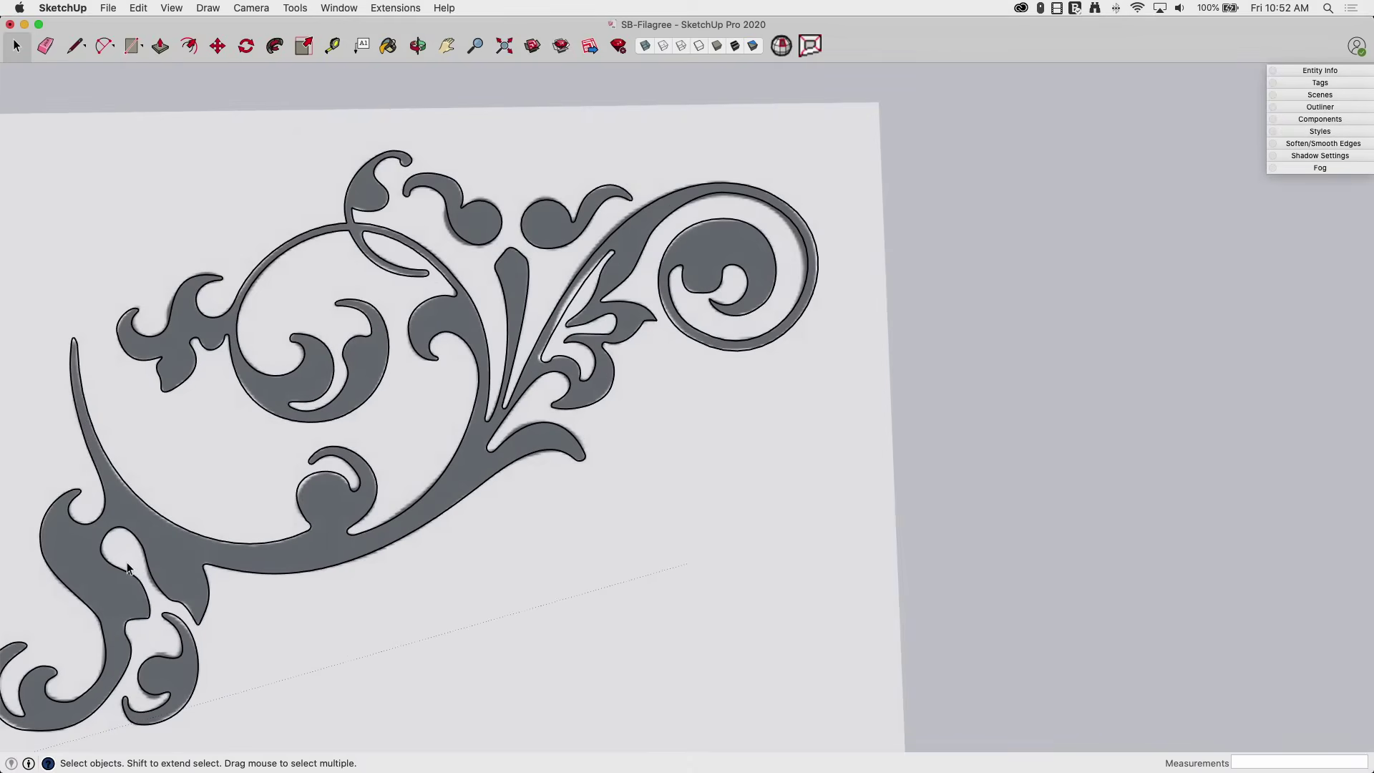
{"action": "left_click", "coordinate": [308, 540]}
{"action": "scroll", "coordinate": [572, 190], "scroll_direction": "down", "scroll_amount": 3}
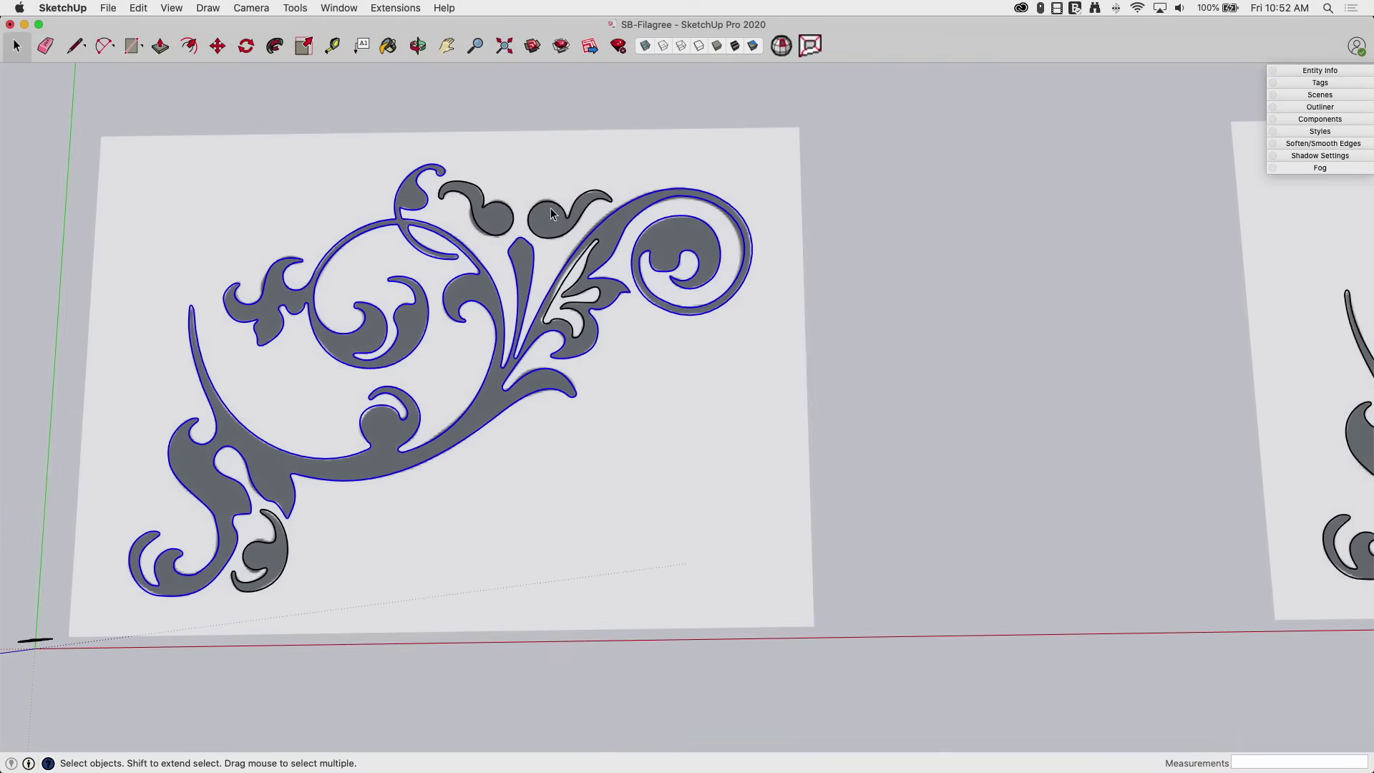
{"action": "scroll", "coordinate": [650, 168], "scroll_direction": "up", "scroll_amount": 1}
{"action": "scroll", "coordinate": [117, 133], "scroll_direction": "down", "scroll_amount": 2}
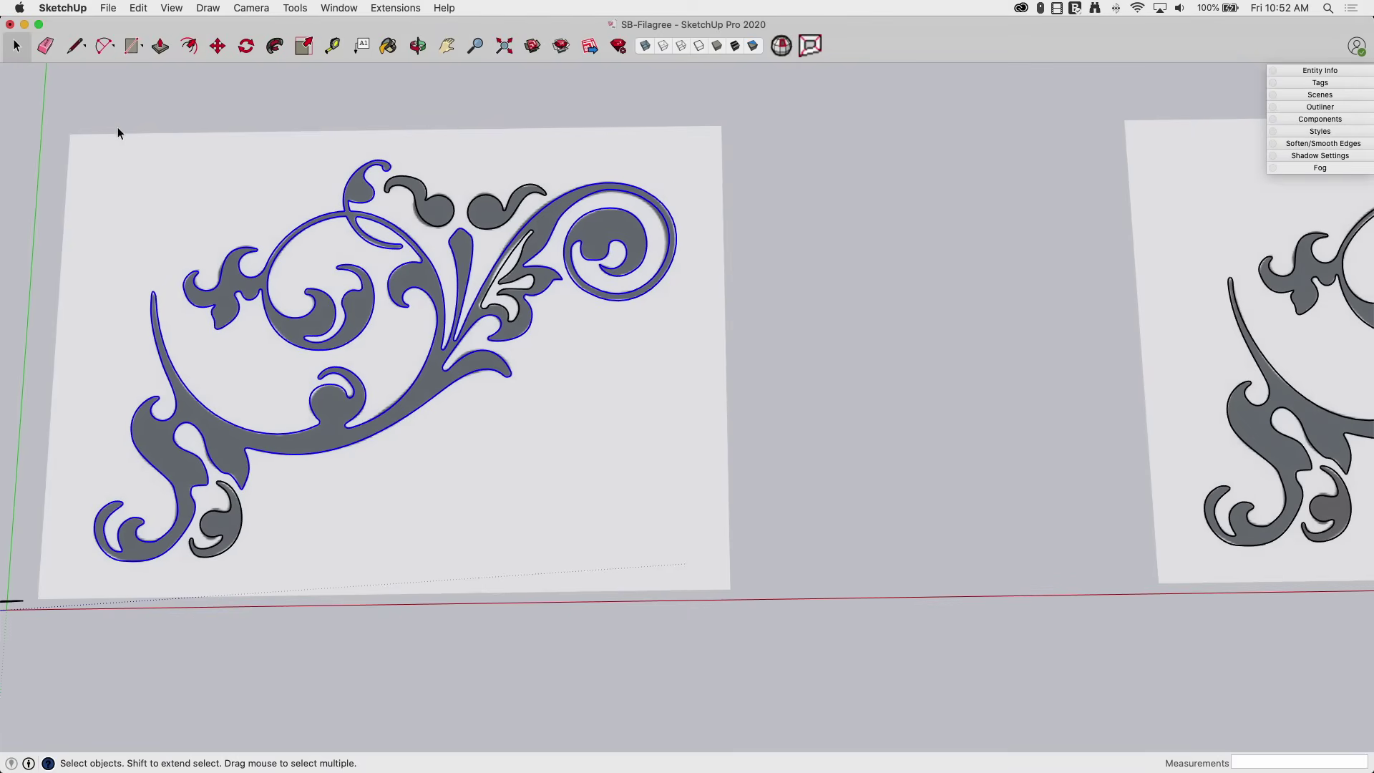
Weld the window-selected filigree's edges into curves, then check the outline and the small curls.
{"action": "left_click_drag", "start_coordinate": [58, 163], "coordinate": [778, 572]}
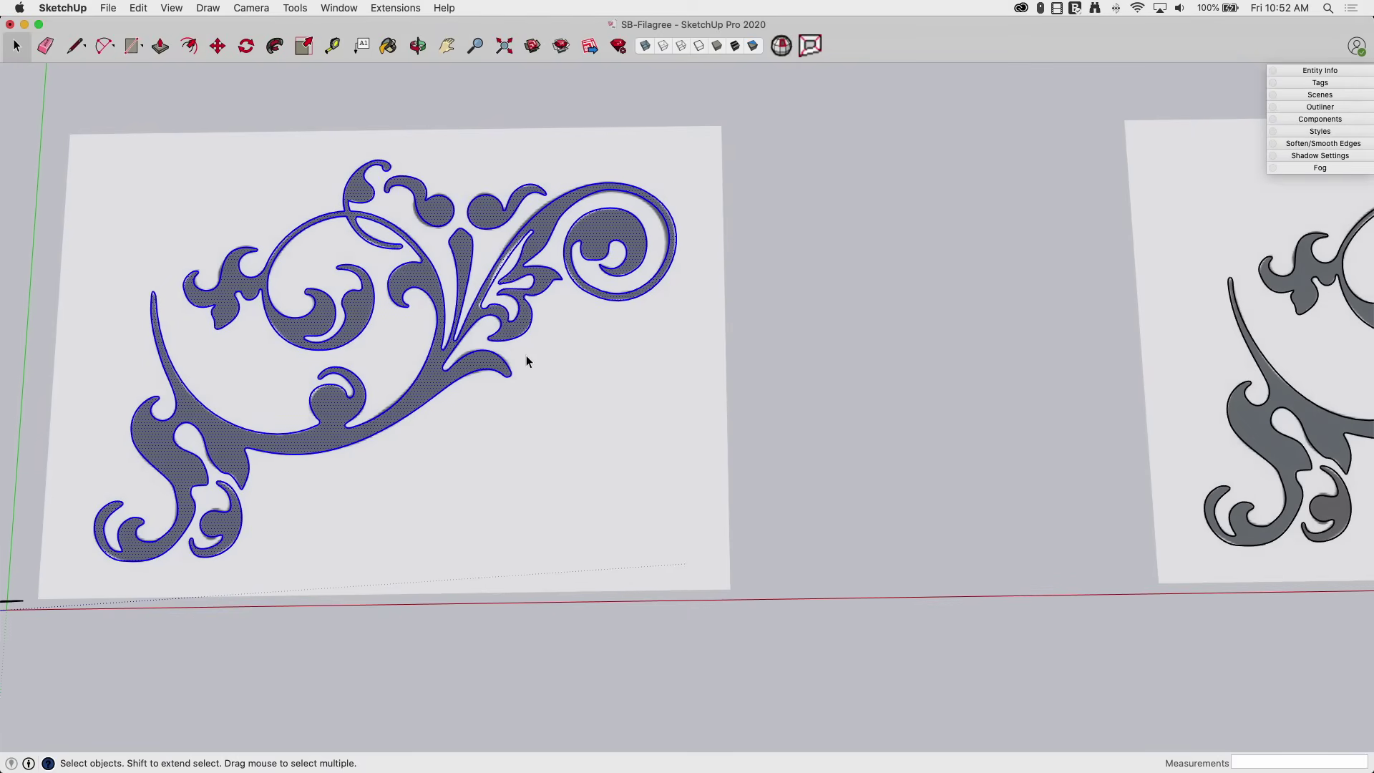
{"action": "right_click", "coordinate": [544, 247]}
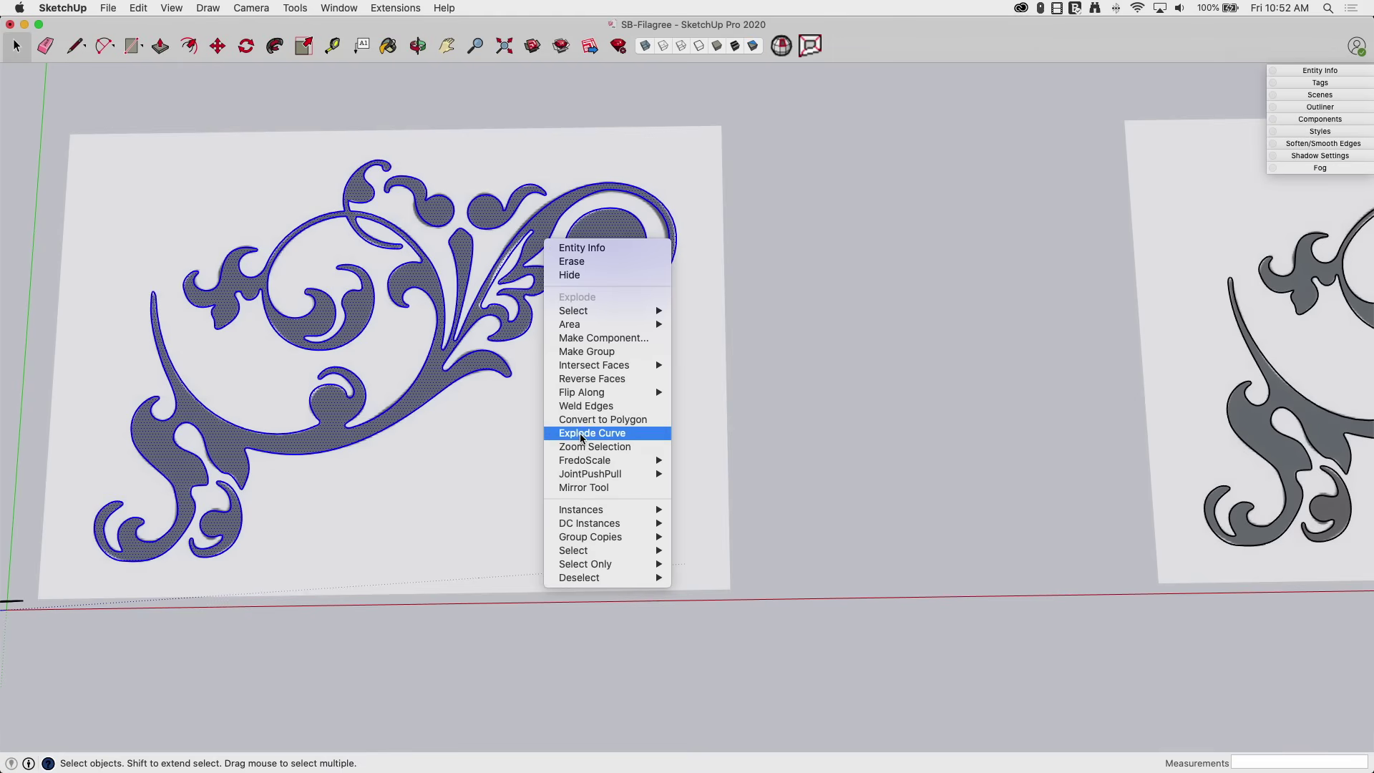
{"action": "left_click", "coordinate": [644, 406]}
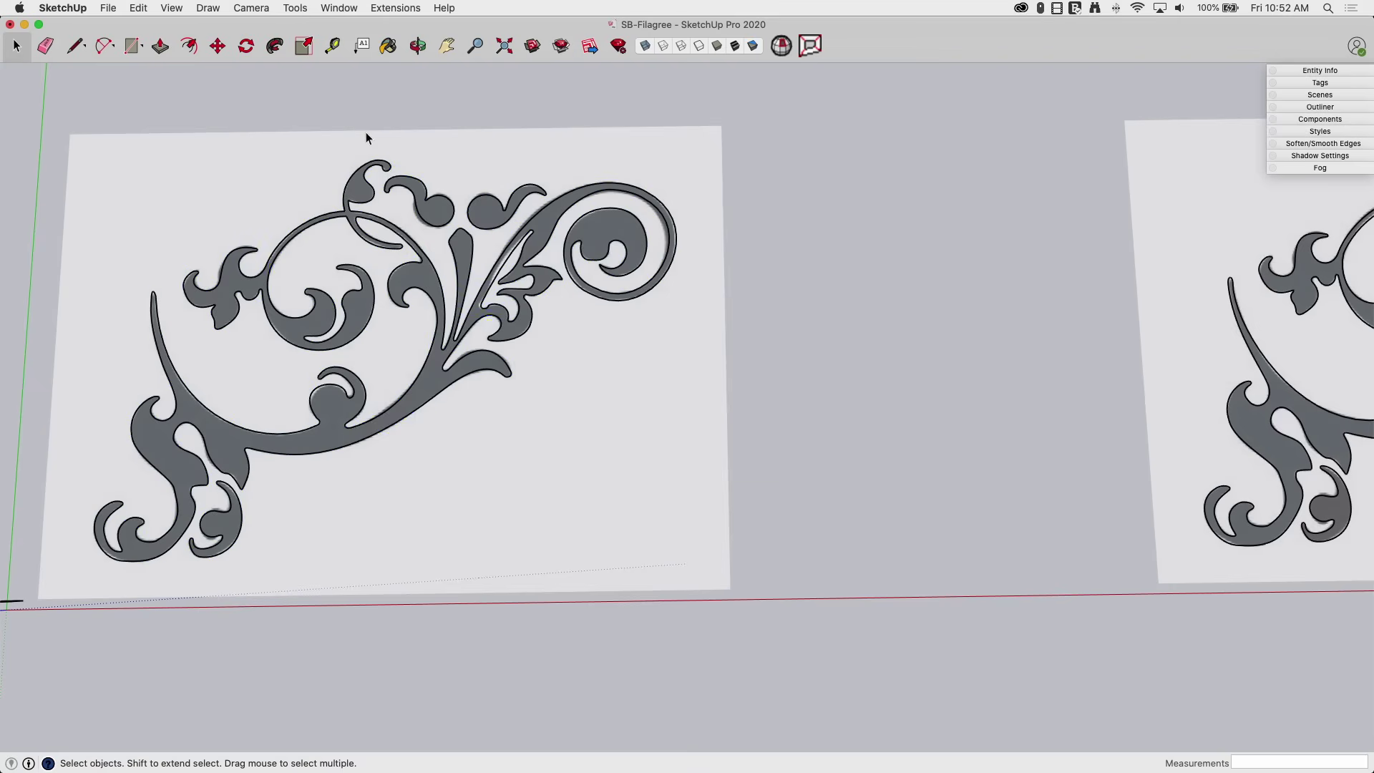
{"action": "left_click", "coordinate": [463, 232]}
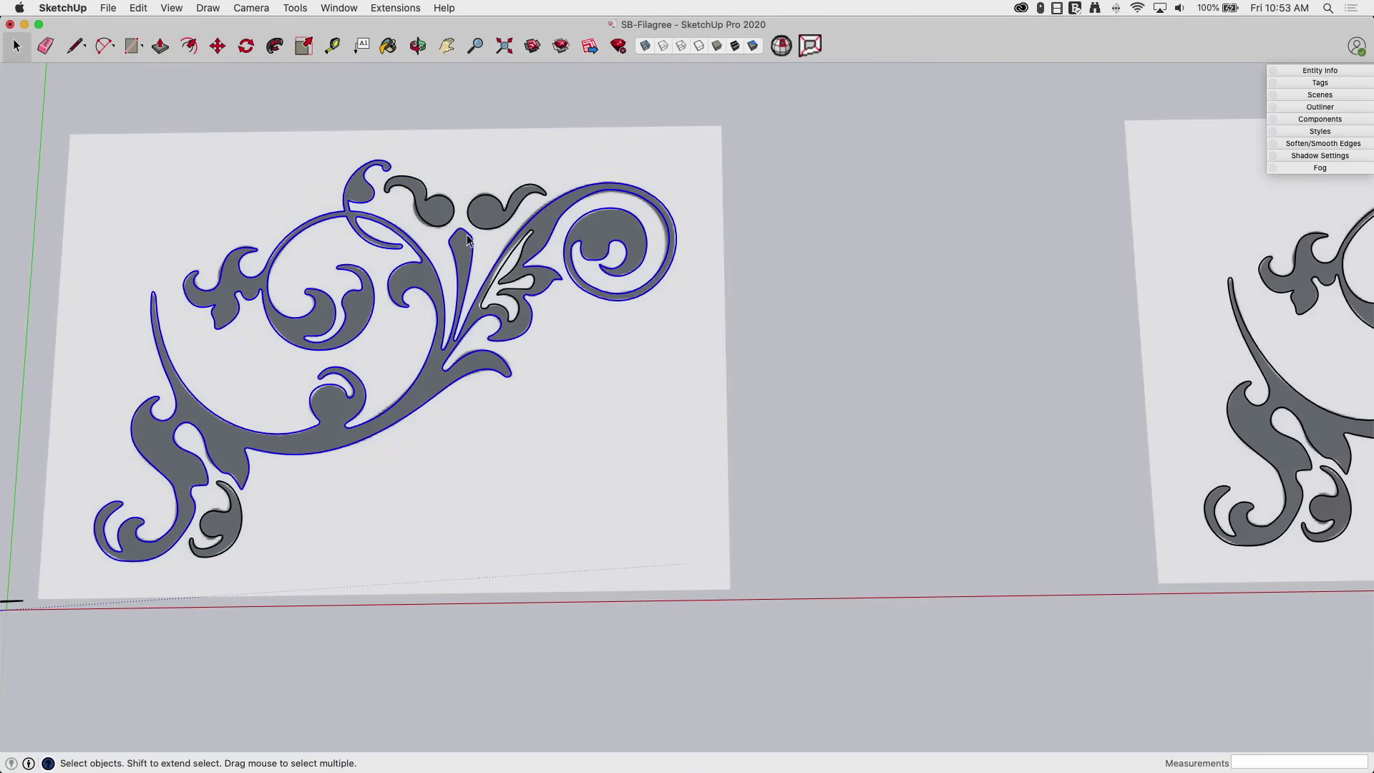
{"action": "left_click", "coordinate": [503, 275]}
{"action": "left_click", "coordinate": [478, 225]}
Window-select the whole filigree and switch to the white and light-blue display style.
{"action": "middle_click_drag", "start_coordinate": [456, 376], "coordinate": [401, 208]}
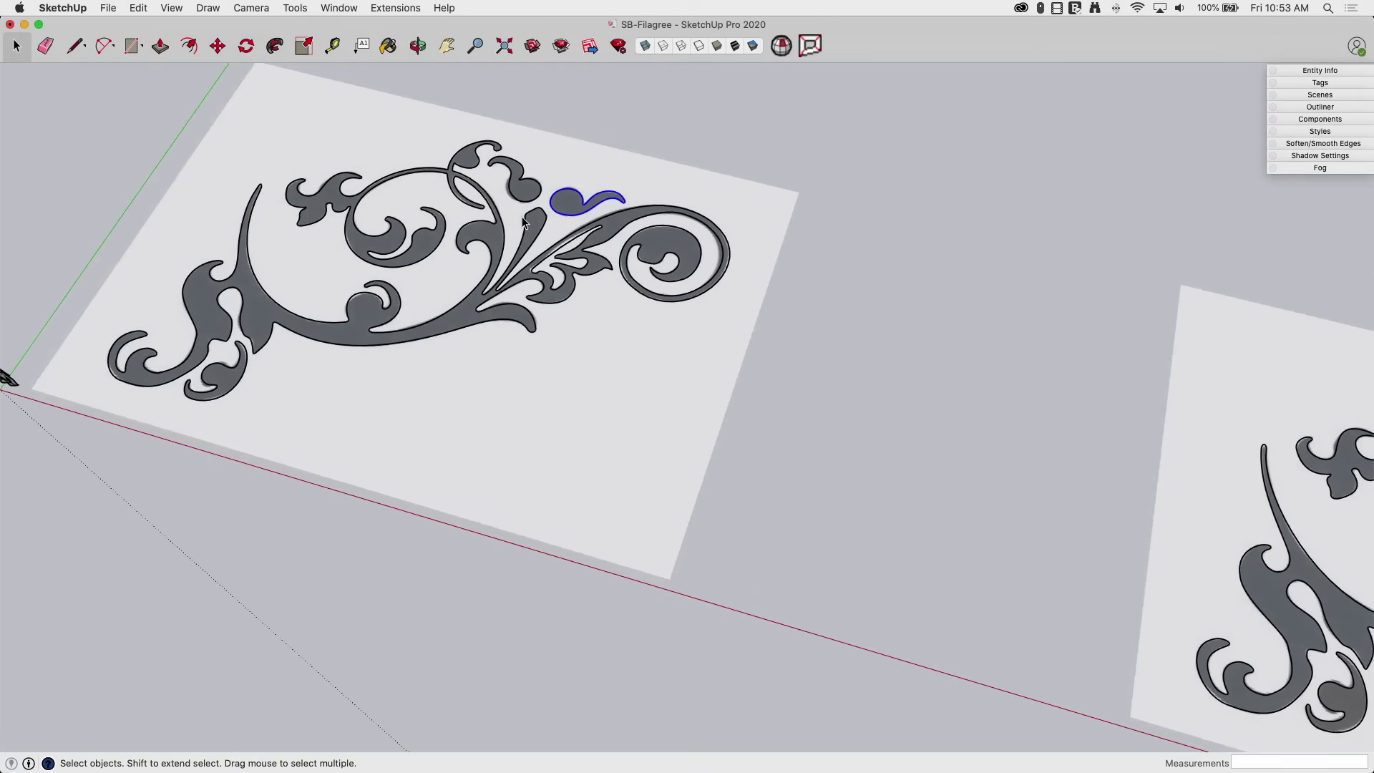
{"action": "middle_click_drag", "start_coordinate": [801, 474], "coordinate": [264, 182]}
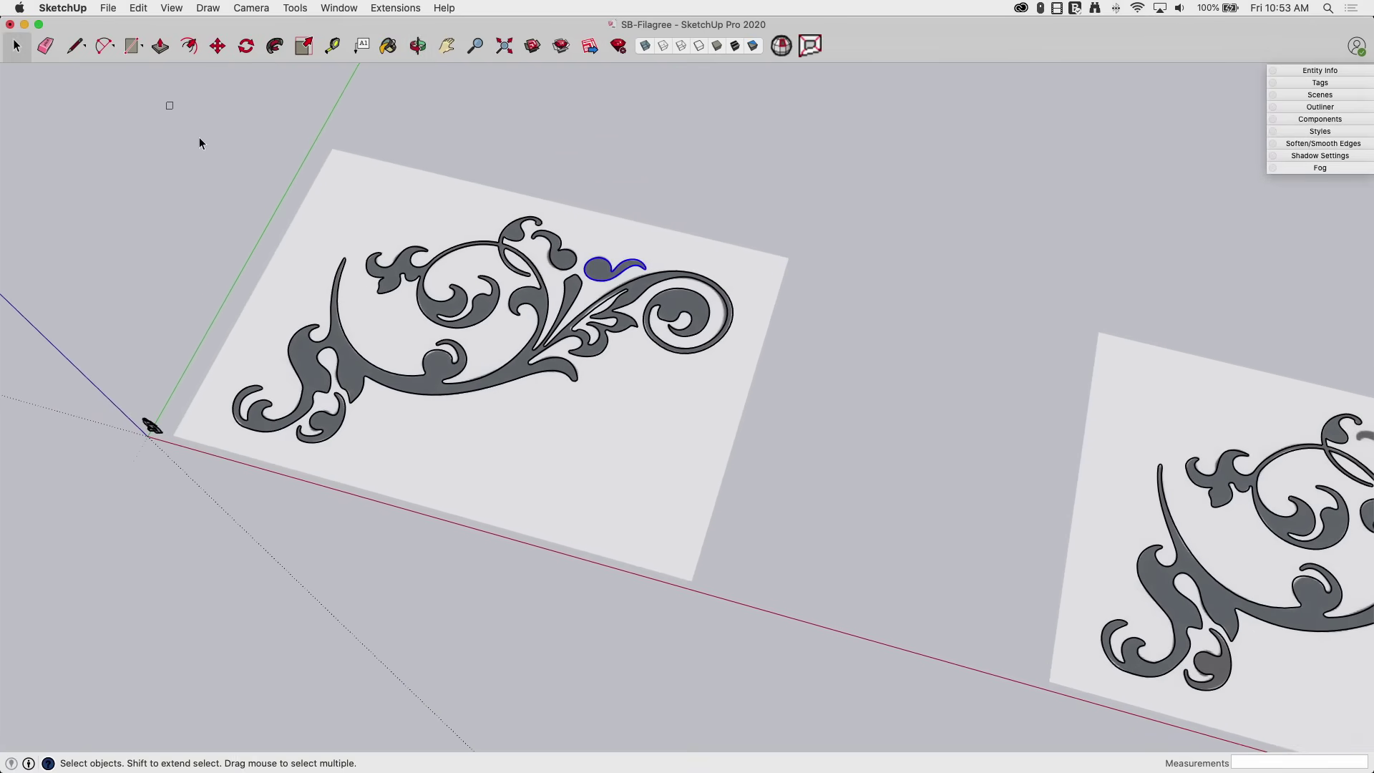
{"action": "left_click_drag", "start_coordinate": [200, 140], "coordinate": [792, 471]}
{"action": "scroll", "coordinate": [484, 290], "scroll_direction": "up", "scroll_amount": 5}
{"action": "left_click", "coordinate": [647, 47]}
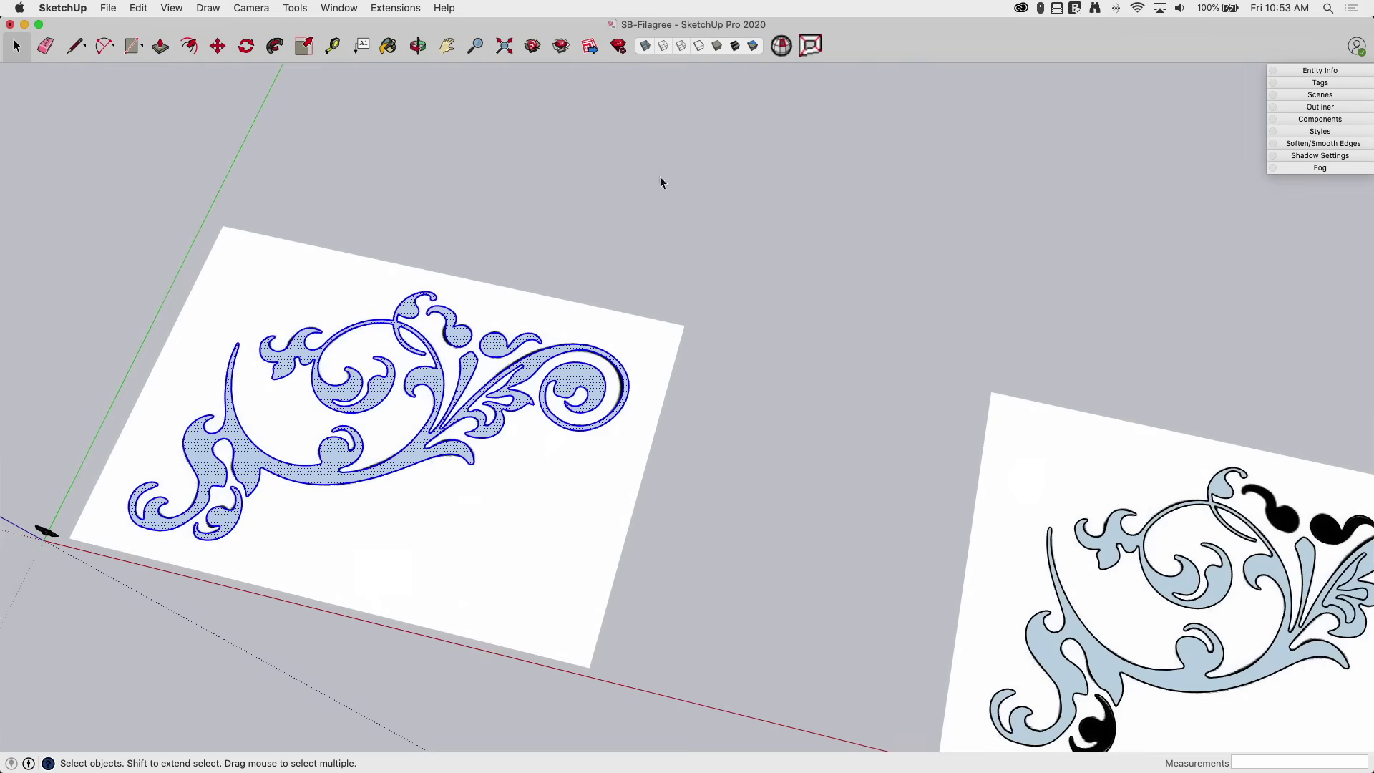
Copy the filigree off the sheet onto the ground and frame the view on the copy.
{"action": "key", "text": "m"}
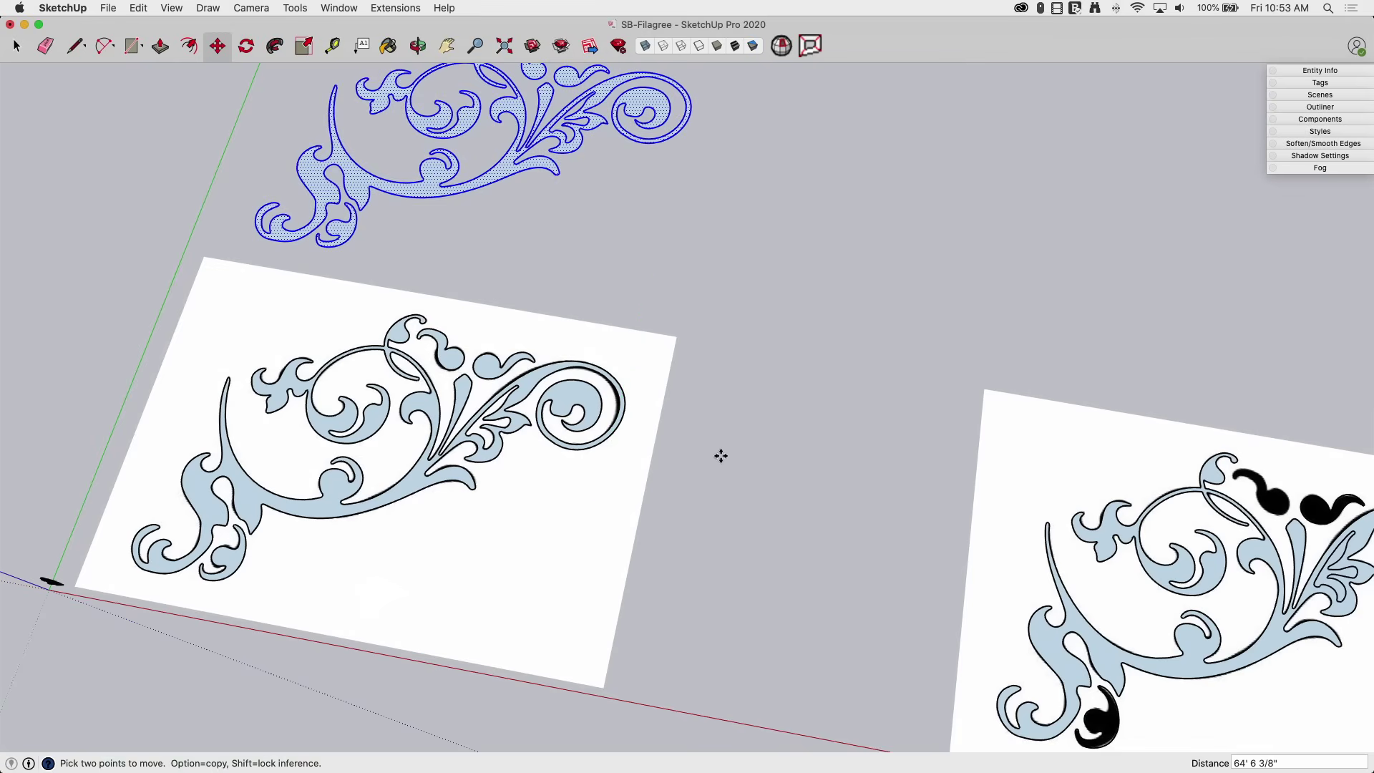
{"action": "key", "text": "shift+z"}
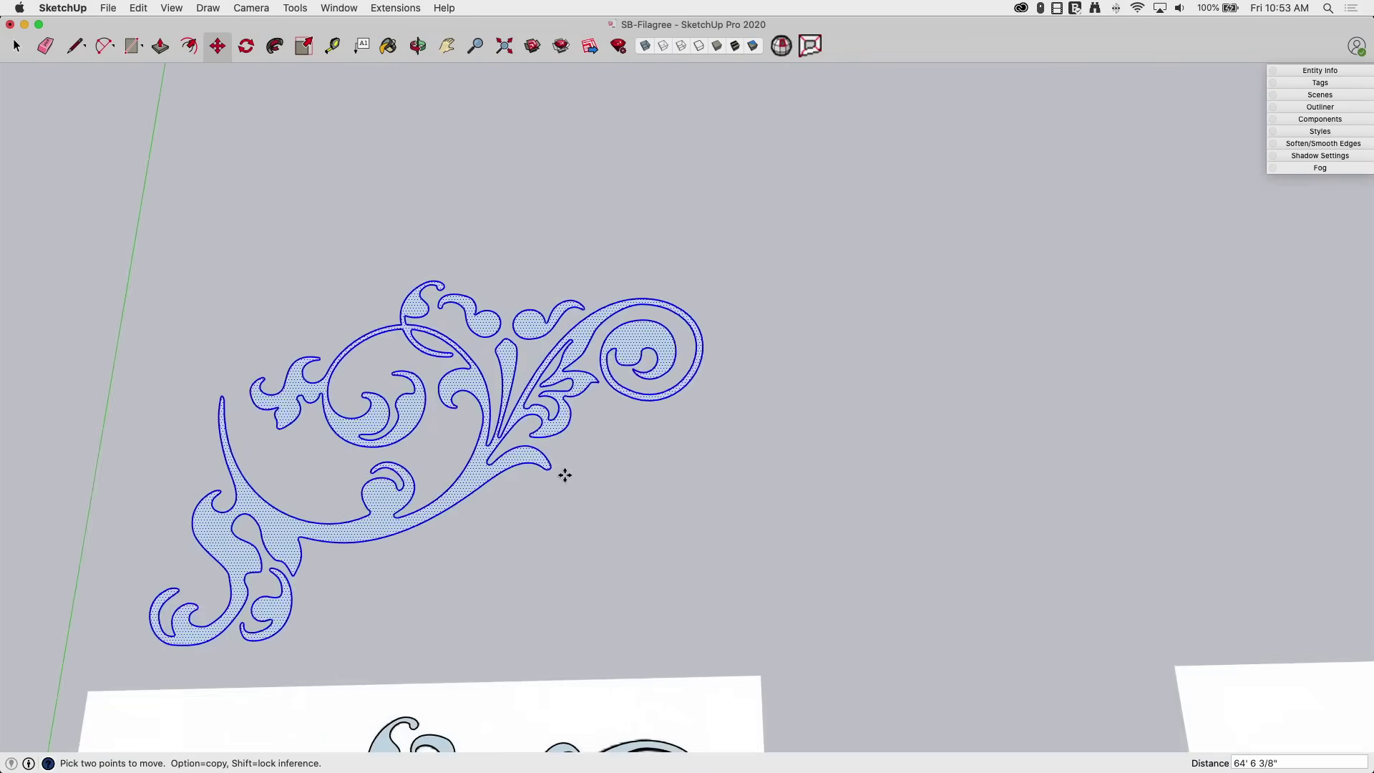
{"action": "scroll", "coordinate": [706, 546], "scroll_direction": "down", "scroll_amount": 2}
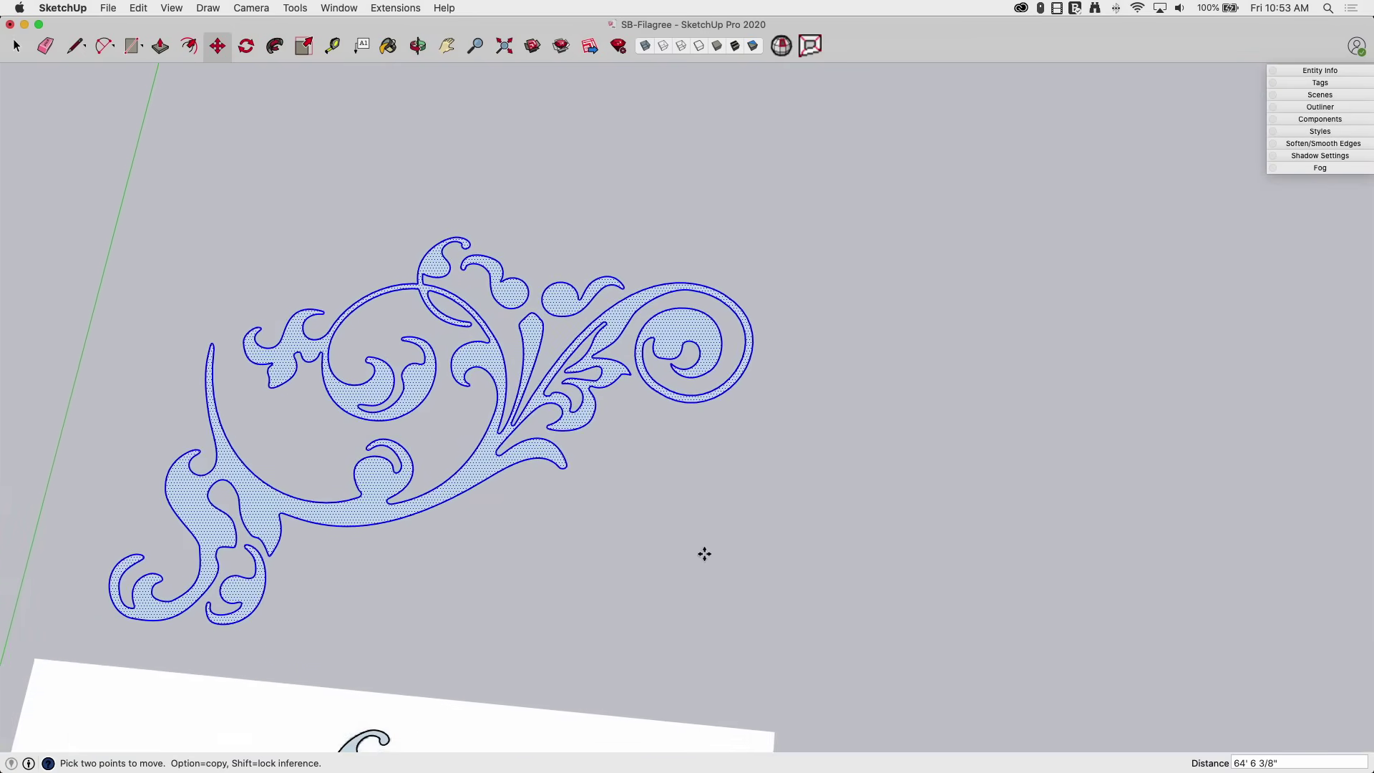
{"action": "middle_click_drag", "start_coordinate": [501, 492], "coordinate": [479, 556]}
{"action": "key", "text": "space"}
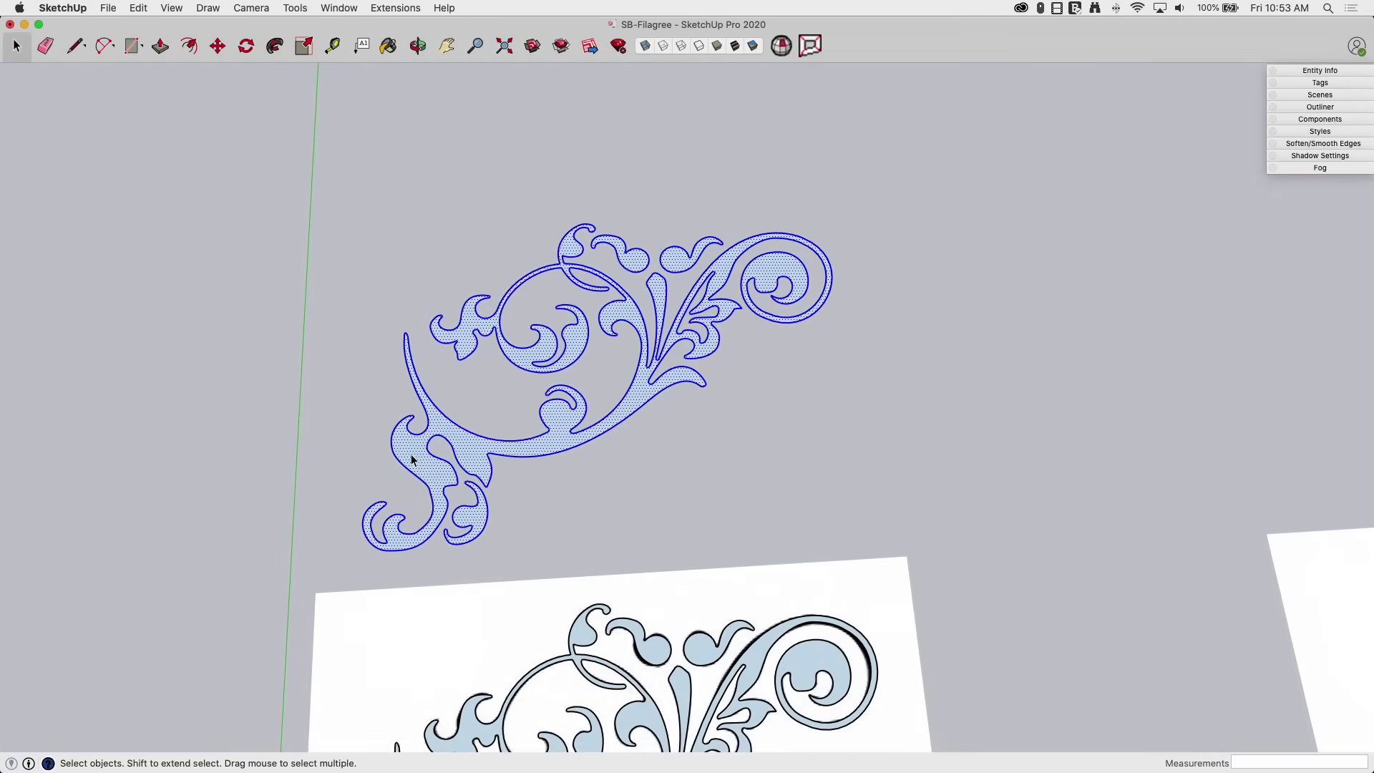
{"action": "middle_click_drag", "start_coordinate": [507, 325], "coordinate": [574, 444]}
{"action": "left_click", "coordinate": [620, 446]}
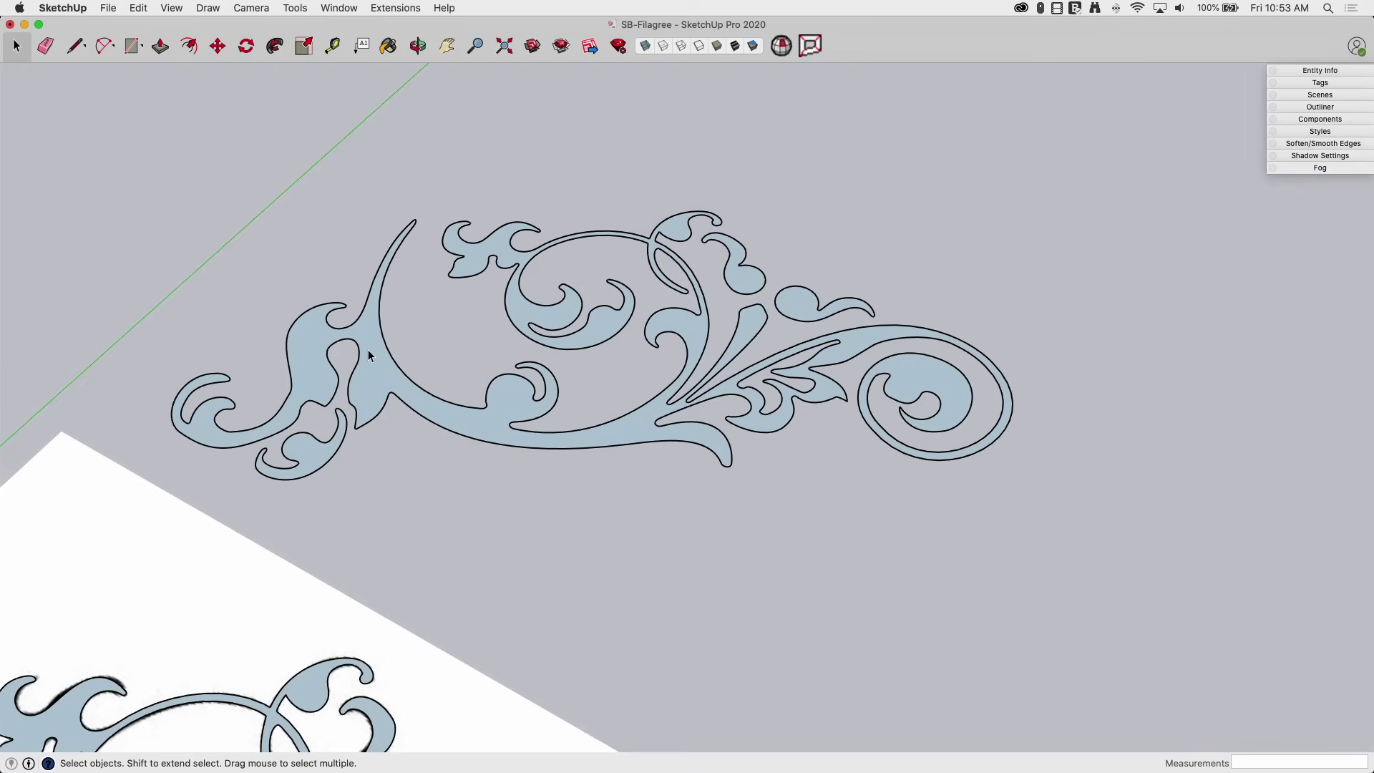
Push/Pull the filigree face upward and raise each small curl, including the 3-shaped piece, to the same height.
{"action": "key", "text": "p"}
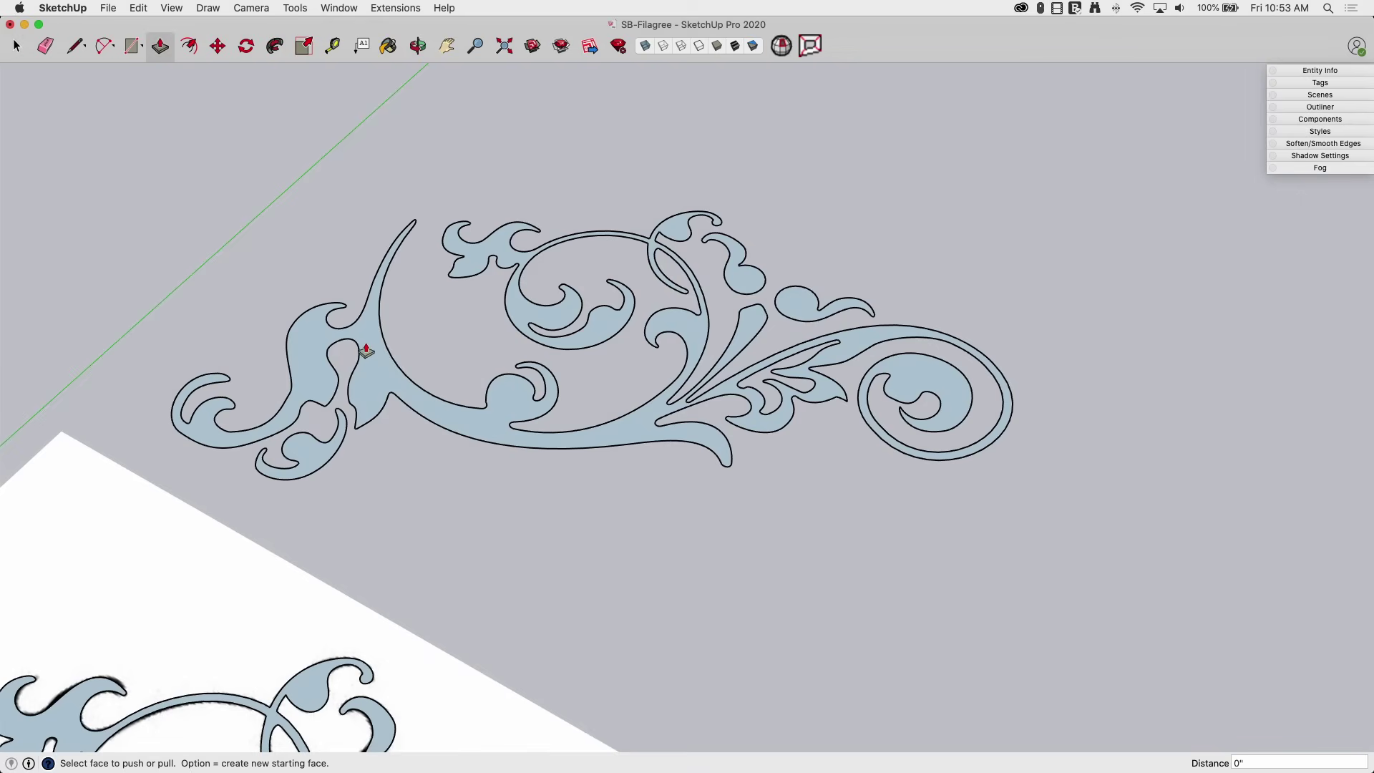
{"action": "left_click", "coordinate": [365, 370]}
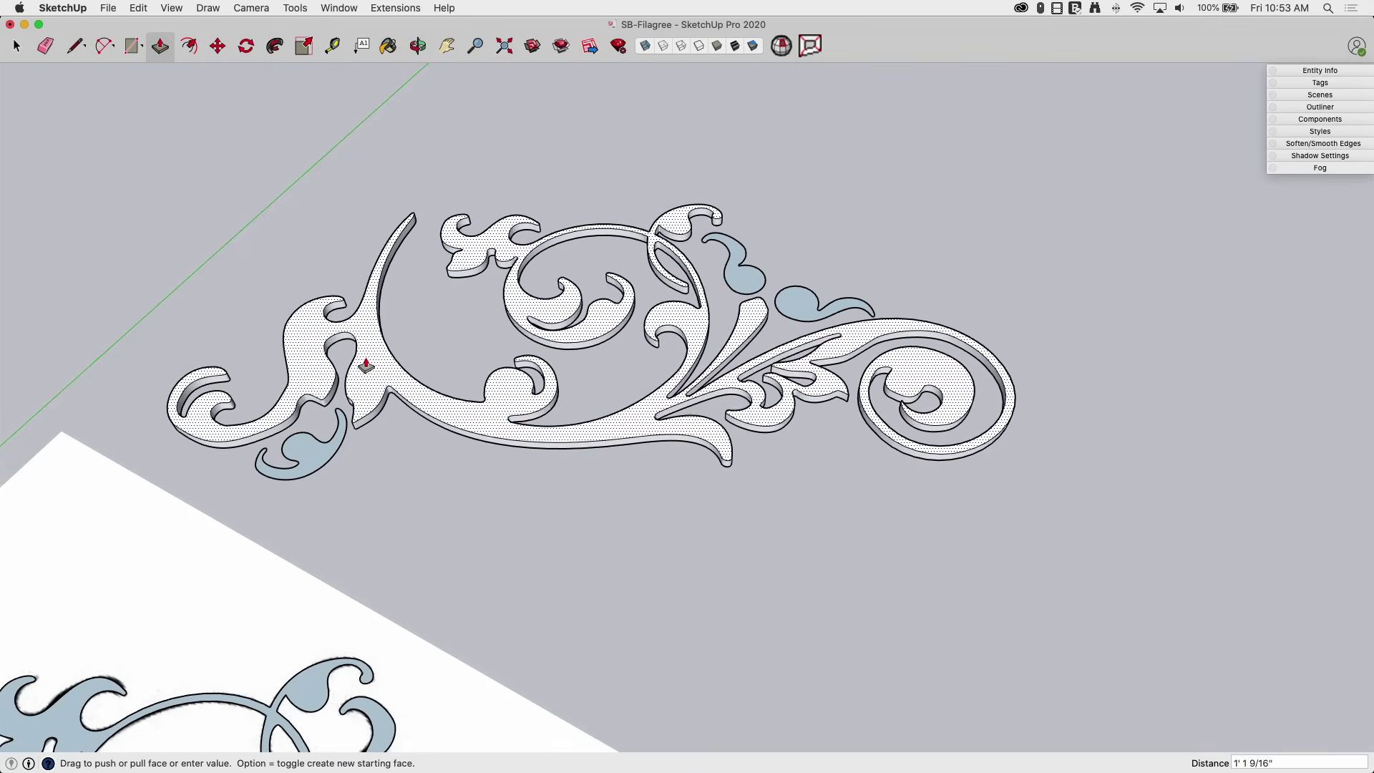
{"action": "left_click", "coordinate": [364, 369]}
{"action": "middle_click_drag", "start_coordinate": [363, 369], "coordinate": [449, 327]}
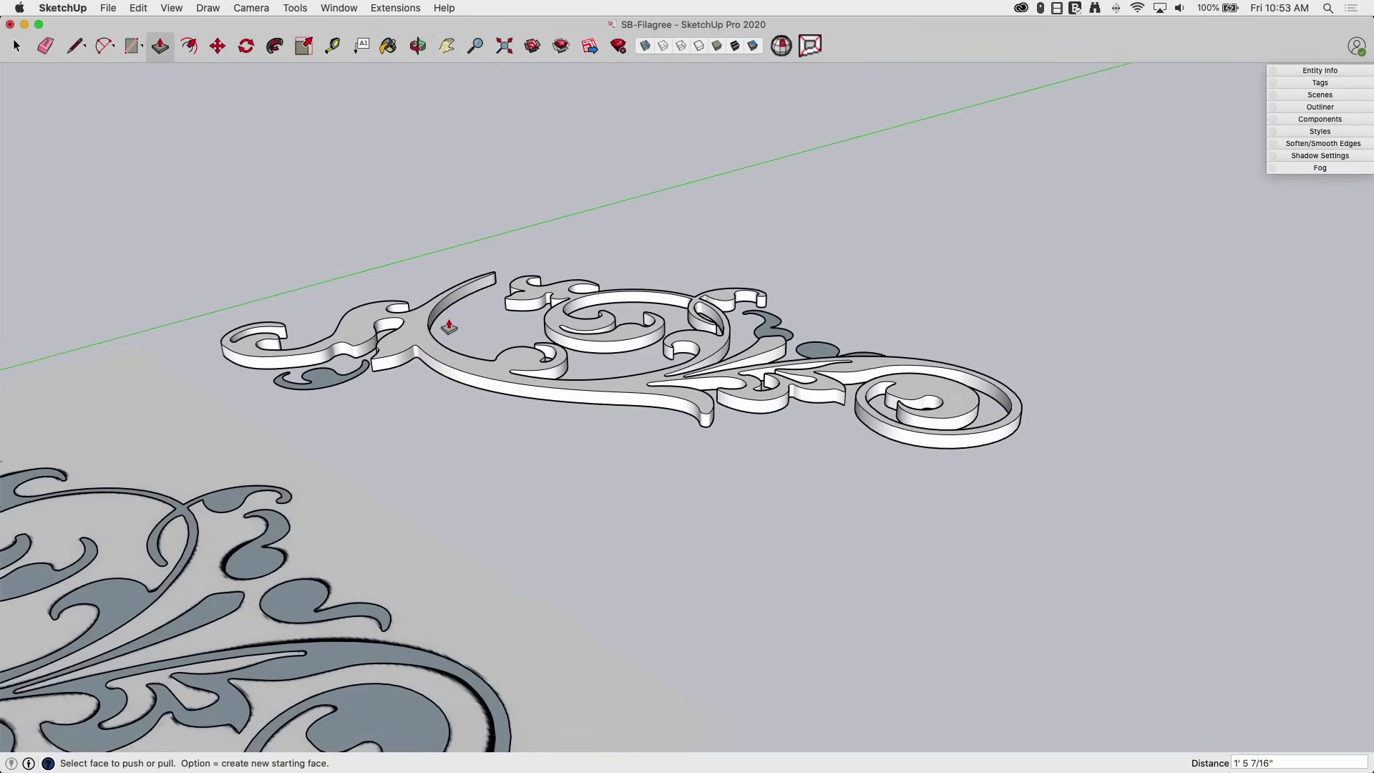
{"action": "left_click", "coordinate": [307, 381]}
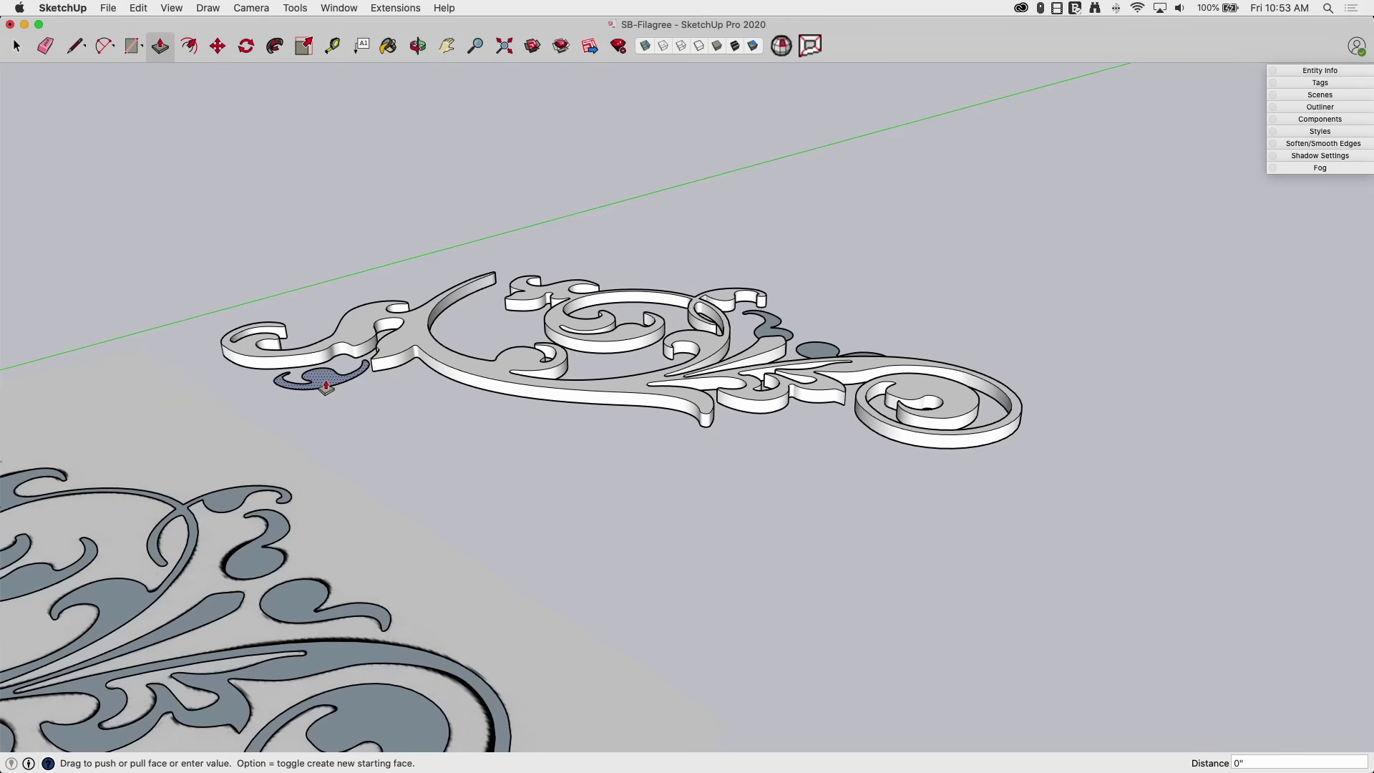
{"action": "left_click", "coordinate": [381, 358]}
{"action": "double_click", "coordinate": [773, 328]}
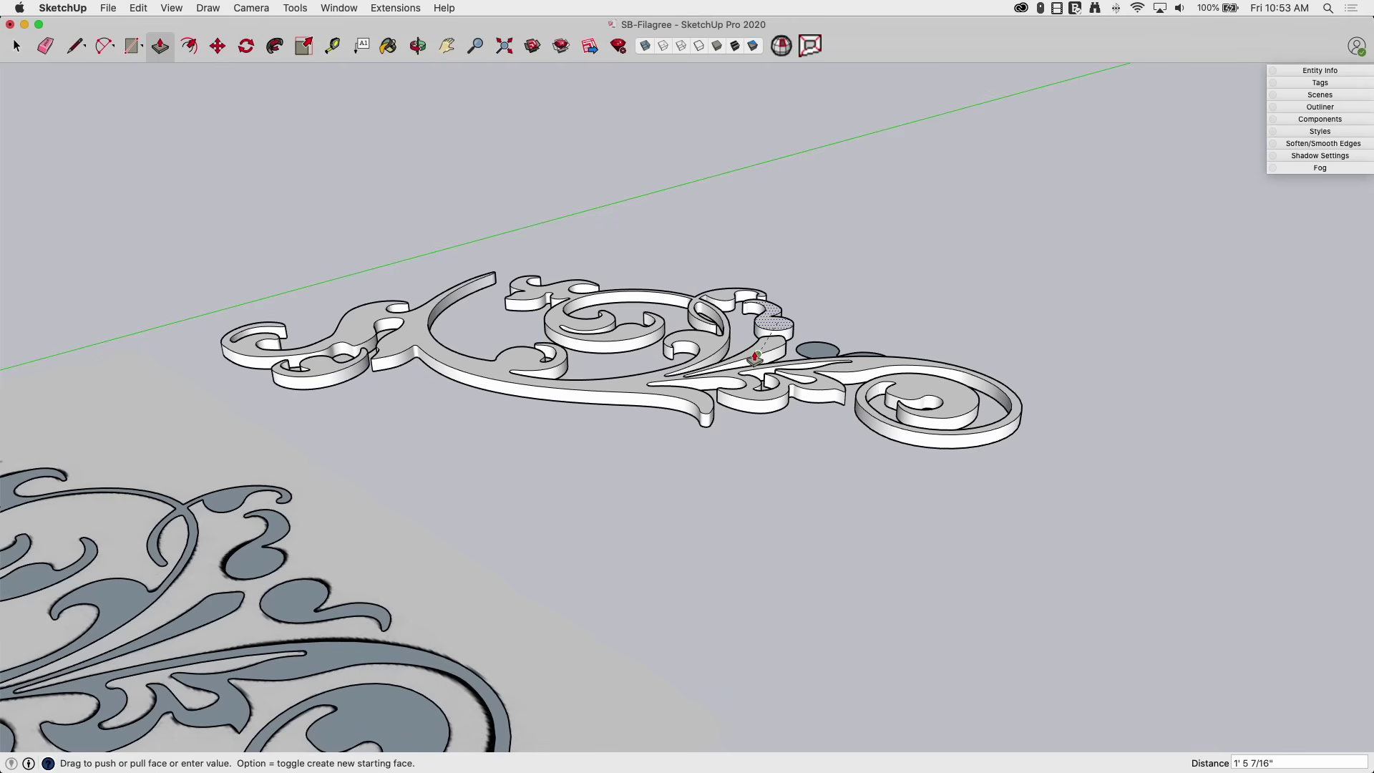
{"action": "left_click", "coordinate": [816, 356]}
{"action": "left_click", "coordinate": [777, 356]}
{"action": "middle_click_drag", "start_coordinate": [777, 356], "coordinate": [306, 257]}
{"action": "key", "text": "space"}
Draw a rectangular base plate around the filigree and reverse its face so it shows white.
{"action": "key", "text": "r"}
{"action": "left_click", "coordinate": [328, 169]}
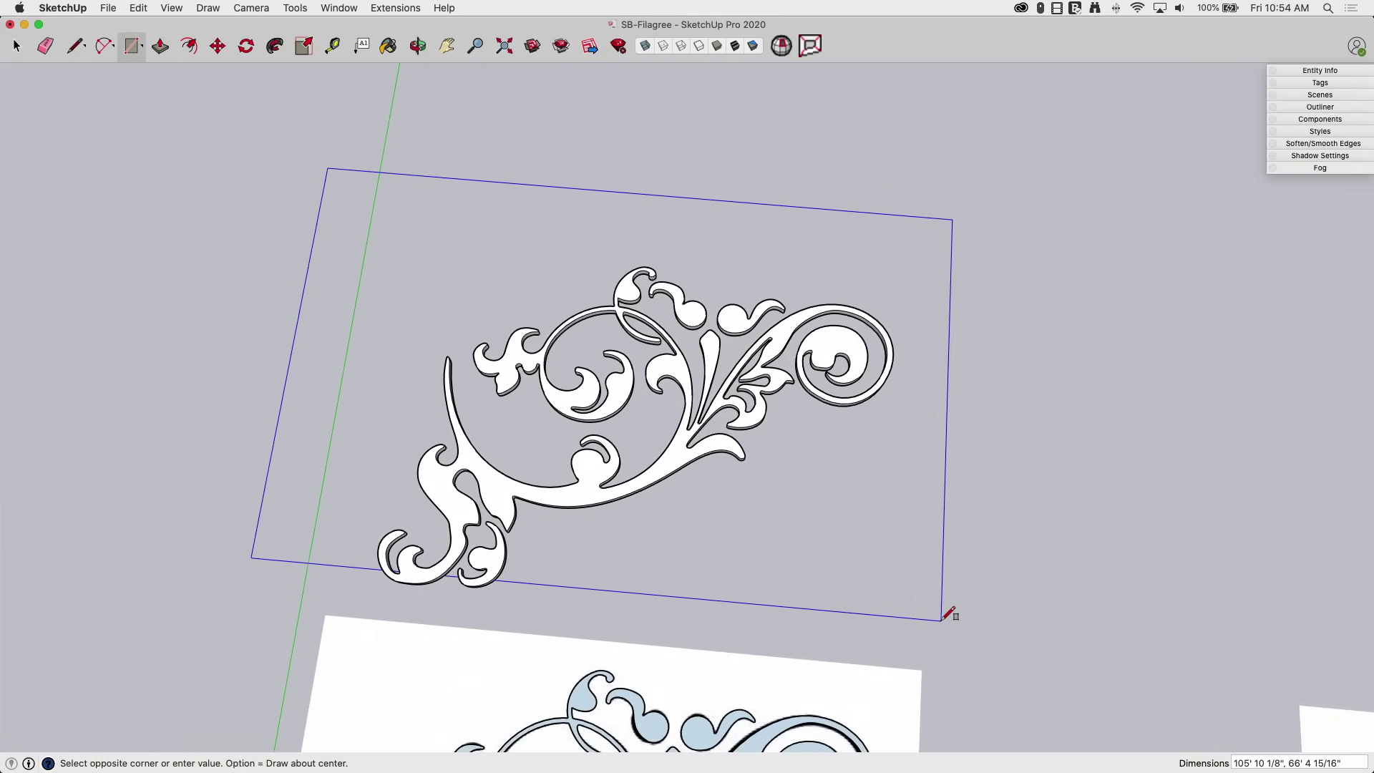
{"action": "left_click", "coordinate": [982, 662]}
{"action": "right_click", "coordinate": [819, 581]}
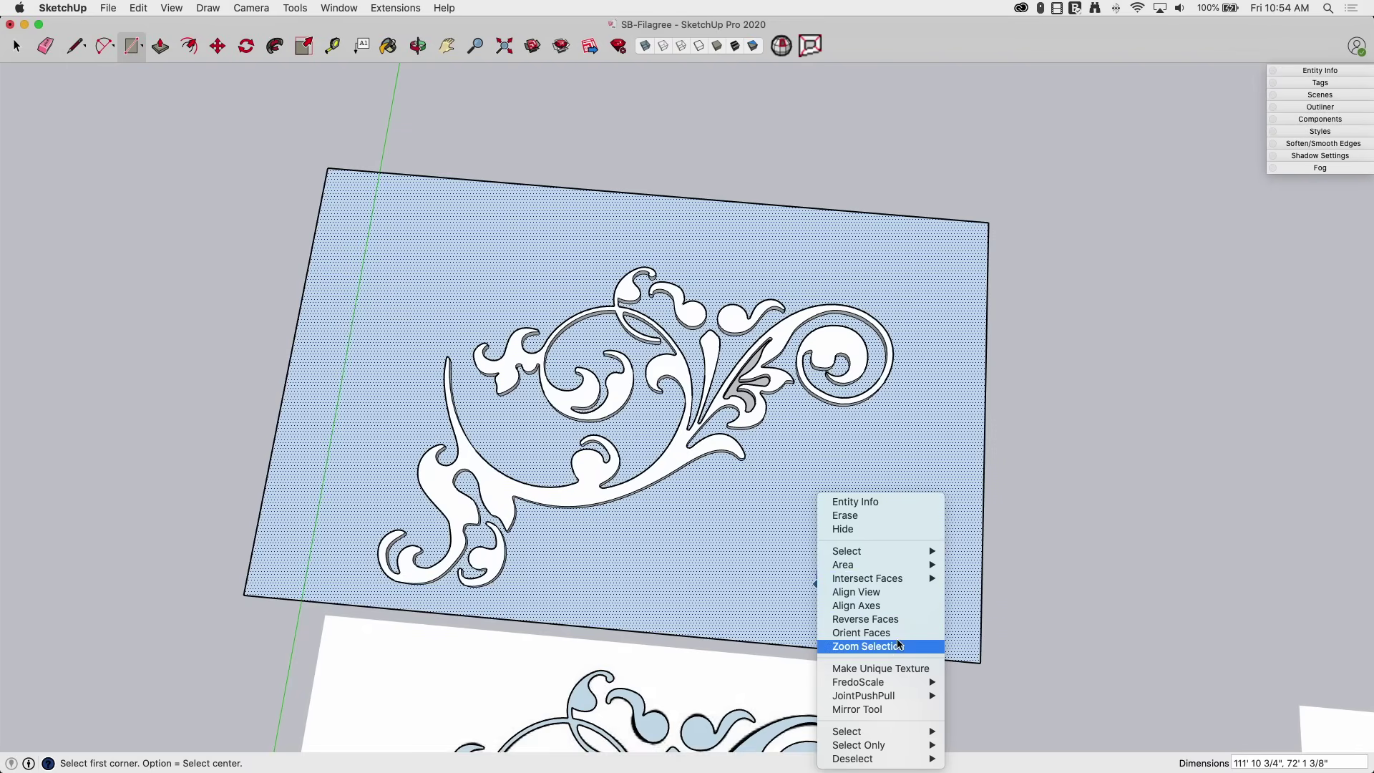
{"action": "left_click", "coordinate": [892, 620]}
{"action": "key", "text": "space"}
{"action": "mouse_move", "coordinate": [1074, 531]}
{"action": "middle_mouse_down"}
{"action": "mouse_move", "coordinate": [761, 499]}
{"action": "mouse_move", "coordinate": [699, 514]}
{"action": "mouse_move", "coordinate": [732, 270]}
{"action": "mouse_move", "coordinate": [617, 315]}
{"action": "mouse_move", "coordinate": [880, 346]}
{"action": "middle_mouse_up"}
Apply Orient Faces to a reversed filigree face so all connected faces match.
{"action": "key", "text": "l"}
{"action": "scroll", "coordinate": [724, 275], "scroll_direction": "up", "scroll_amount": 3}
{"action": "left_click", "coordinate": [725, 275]}
{"action": "key", "text": "Escape"}
{"action": "key", "text": "space"}
{"action": "scroll", "coordinate": [805, 456], "scroll_direction": "up", "scroll_amount": 2}
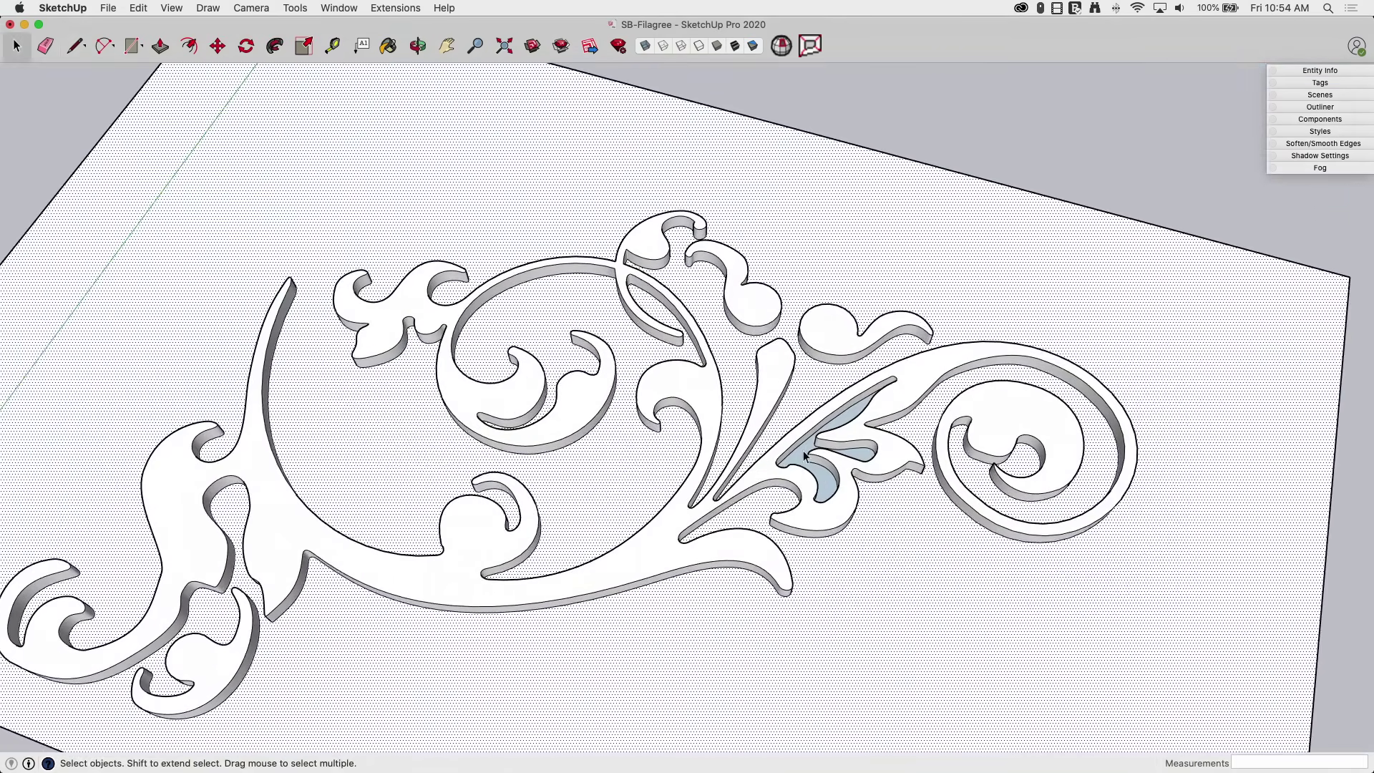
{"action": "left_click", "coordinate": [810, 459]}
{"action": "right_click", "coordinate": [800, 458]}
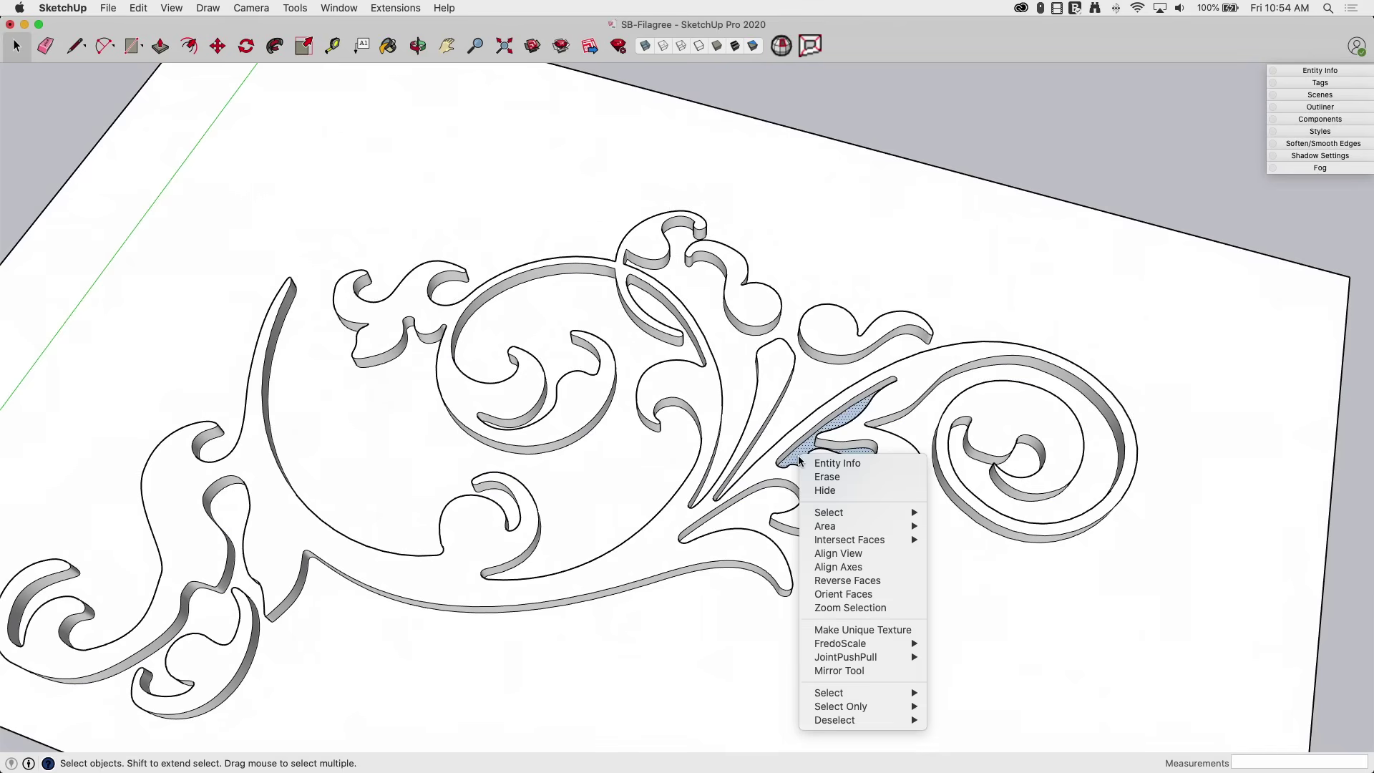
{"action": "left_click", "coordinate": [863, 593]}
{"action": "scroll", "coordinate": [861, 583], "scroll_direction": "down", "scroll_amount": 5}
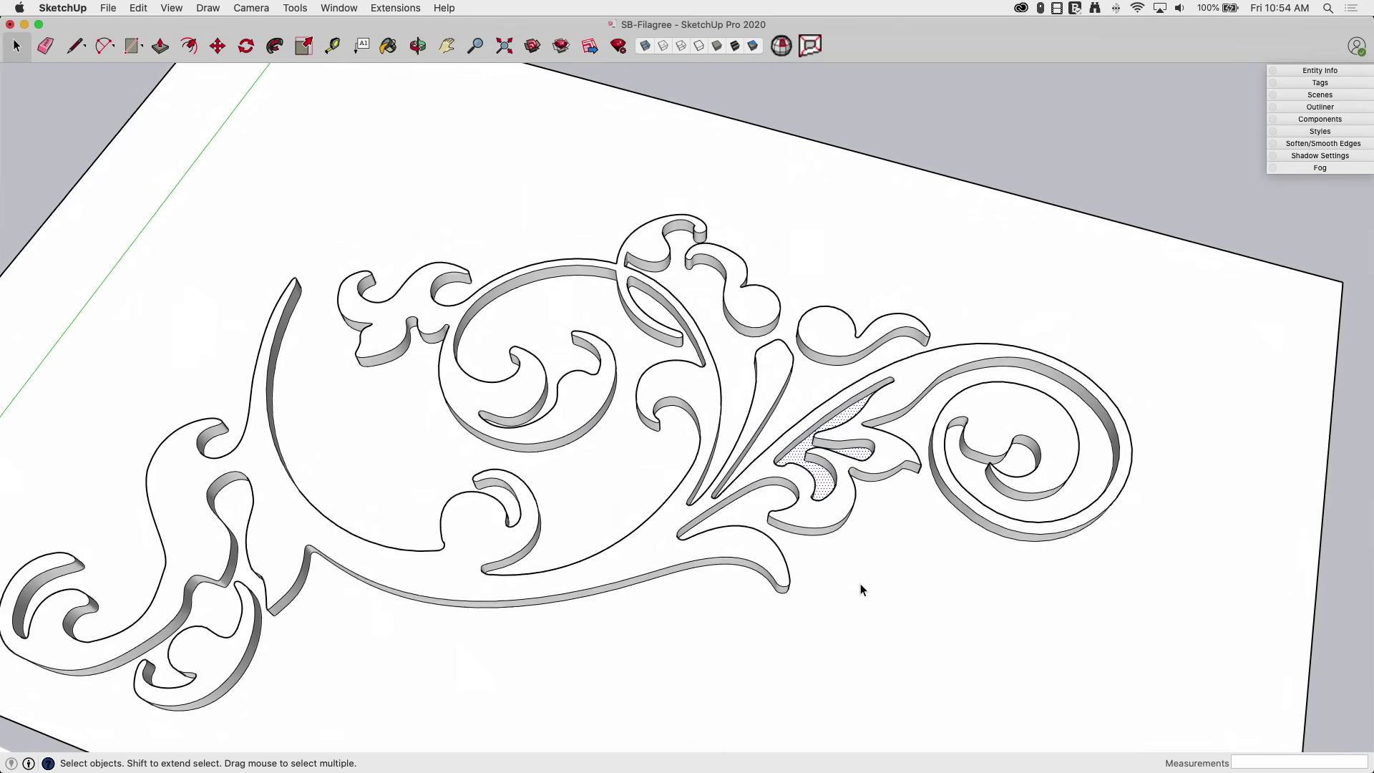
{"action": "scroll", "coordinate": [1222, 491], "scroll_direction": "down", "scroll_amount": 4}
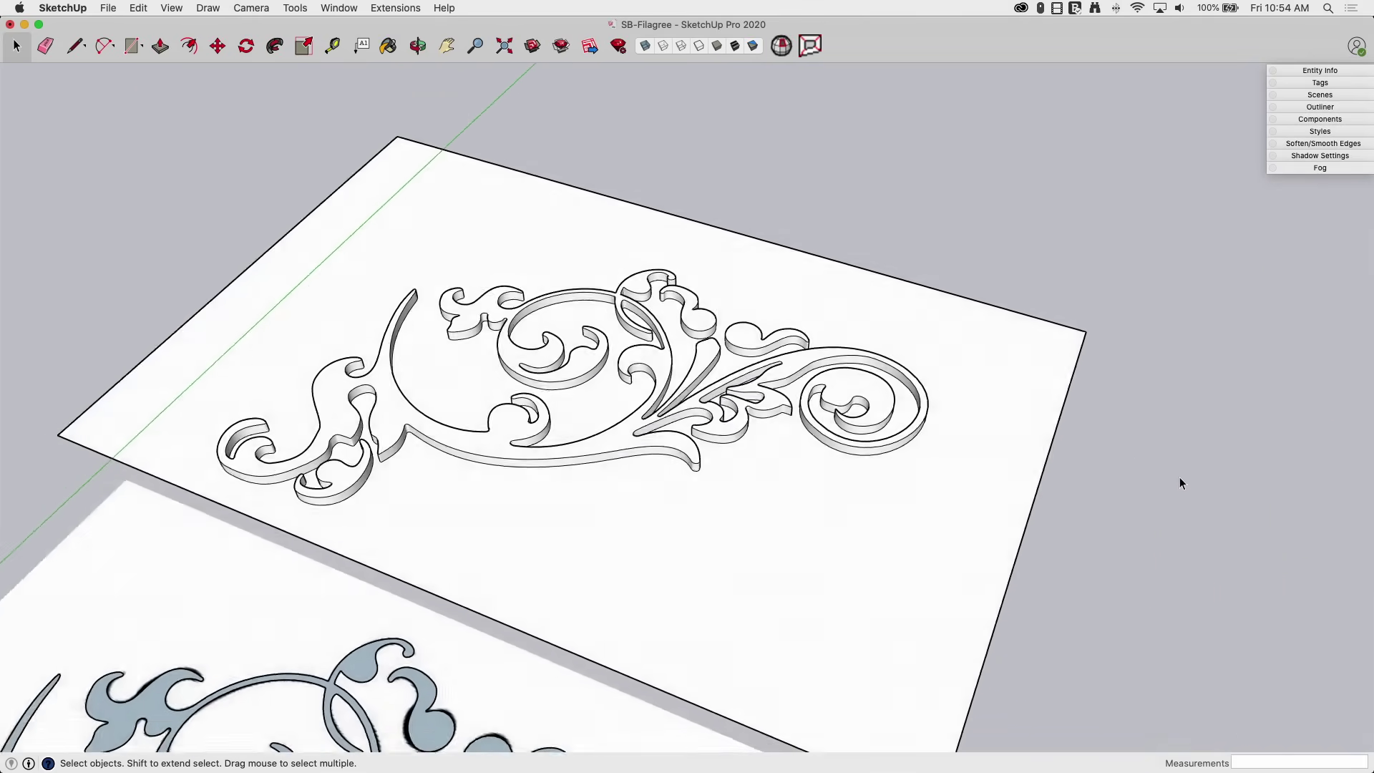
{"action": "middle_click_drag", "start_coordinate": [1180, 477], "coordinate": [753, 469]}
{"action": "scroll", "coordinate": [579, 405], "scroll_direction": "up", "scroll_amount": 3}
{"action": "scroll", "coordinate": [574, 466], "scroll_direction": "up", "scroll_amount": 2}
{"action": "scroll", "coordinate": [576, 466], "scroll_direction": "down", "scroll_amount": 3}
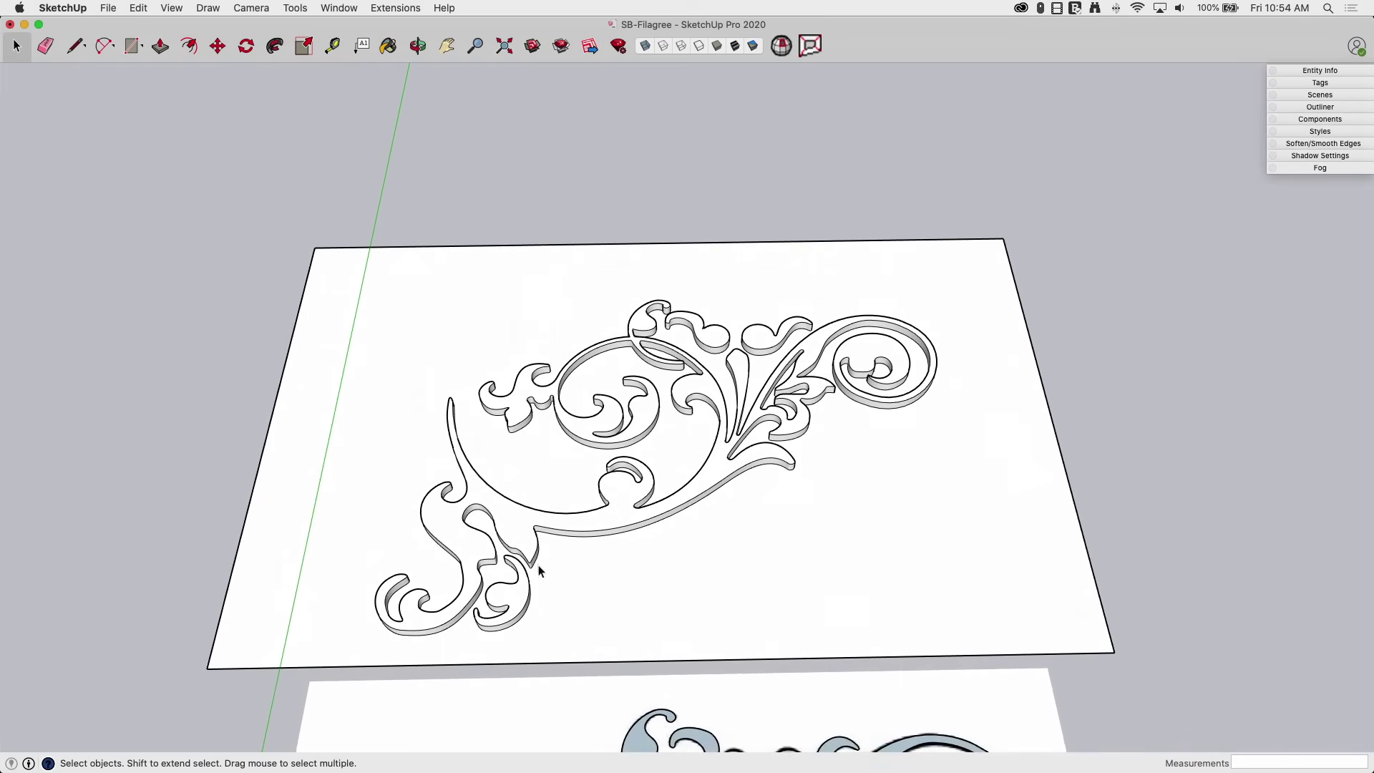
{"action": "middle_click_drag", "start_coordinate": [539, 565], "coordinate": [465, 386]}
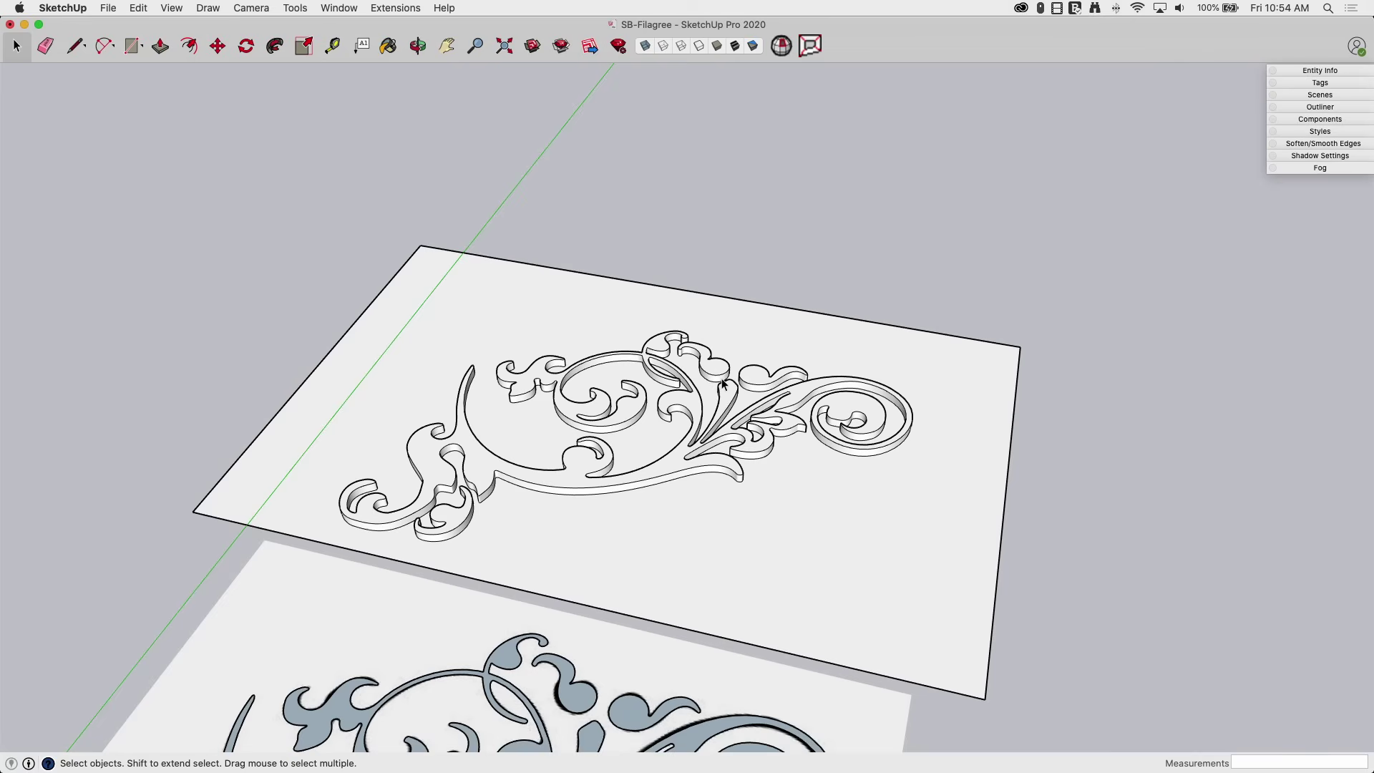
{"action": "middle_click_drag", "start_coordinate": [730, 404], "coordinate": [702, 480]}
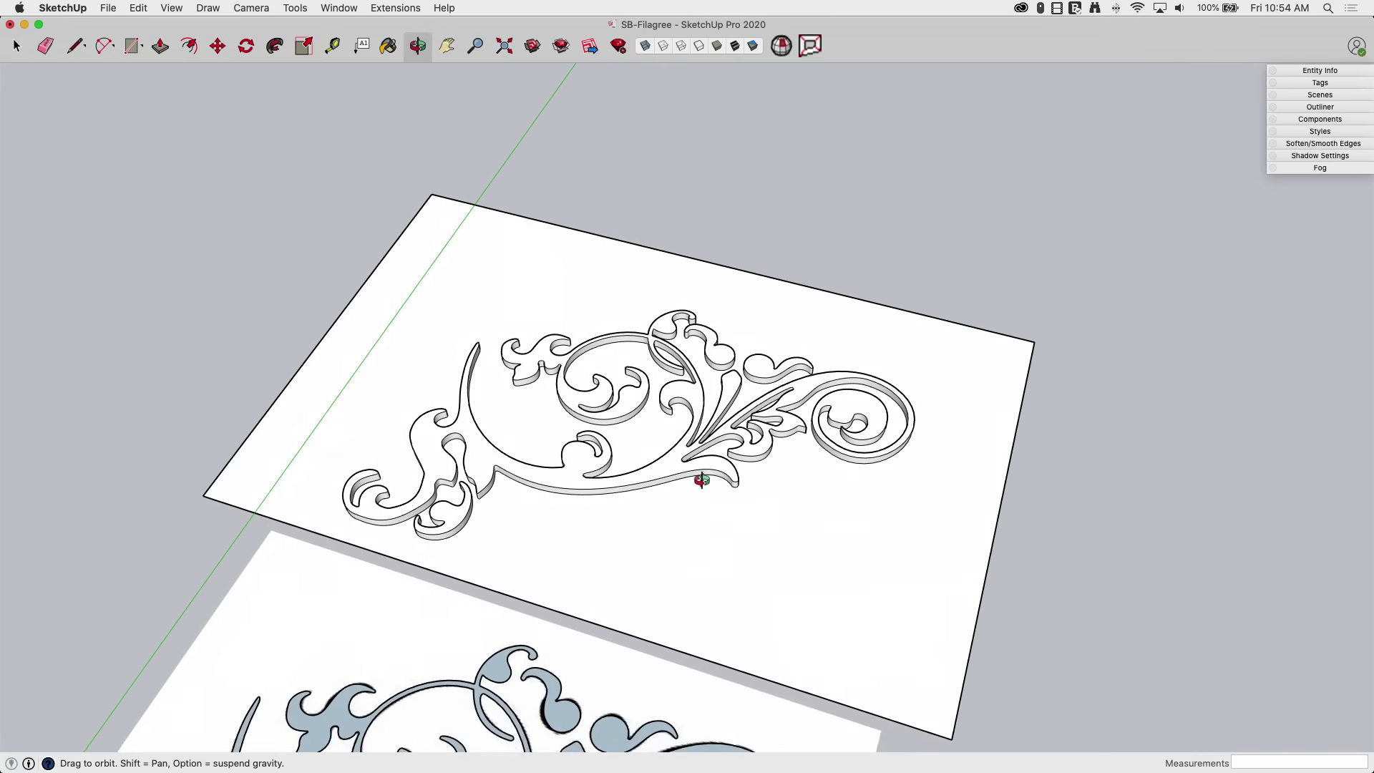
{"action": "scroll", "coordinate": [662, 454], "scroll_direction": "up", "scroll_amount": 2}
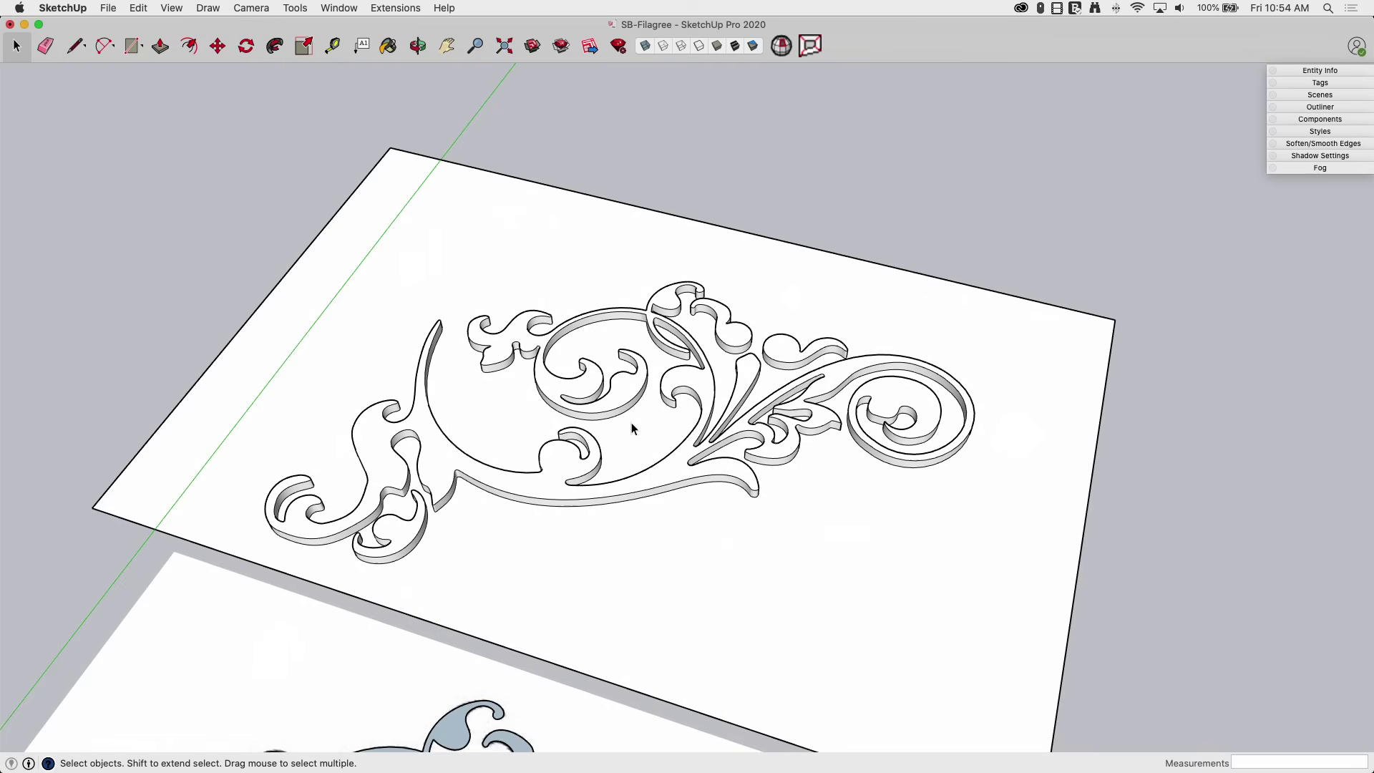
{"action": "middle_click_drag", "start_coordinate": [599, 543], "coordinate": [728, 549]}
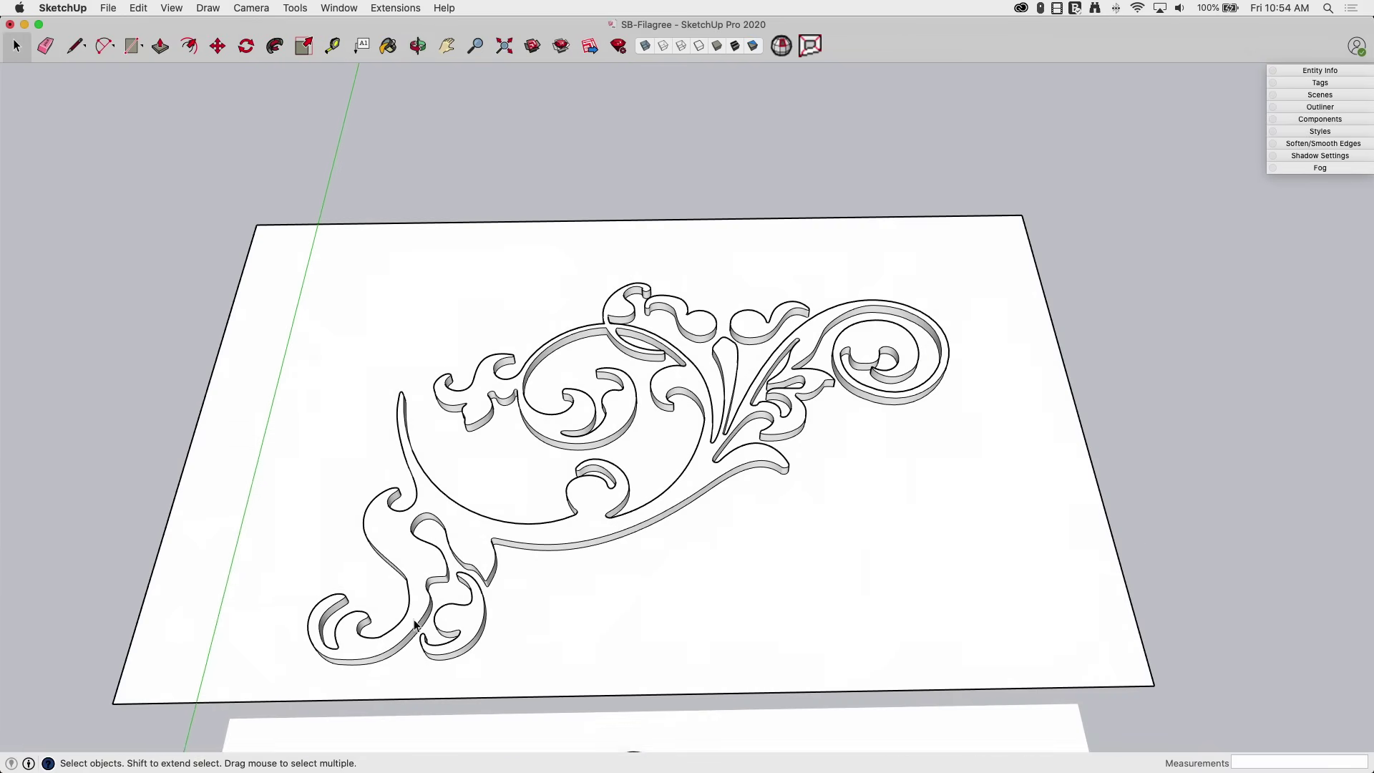
{"action": "scroll", "coordinate": [367, 657], "scroll_direction": "up", "scroll_amount": 3}
{"action": "scroll", "coordinate": [464, 438], "scroll_direction": "down", "scroll_amount": 5}
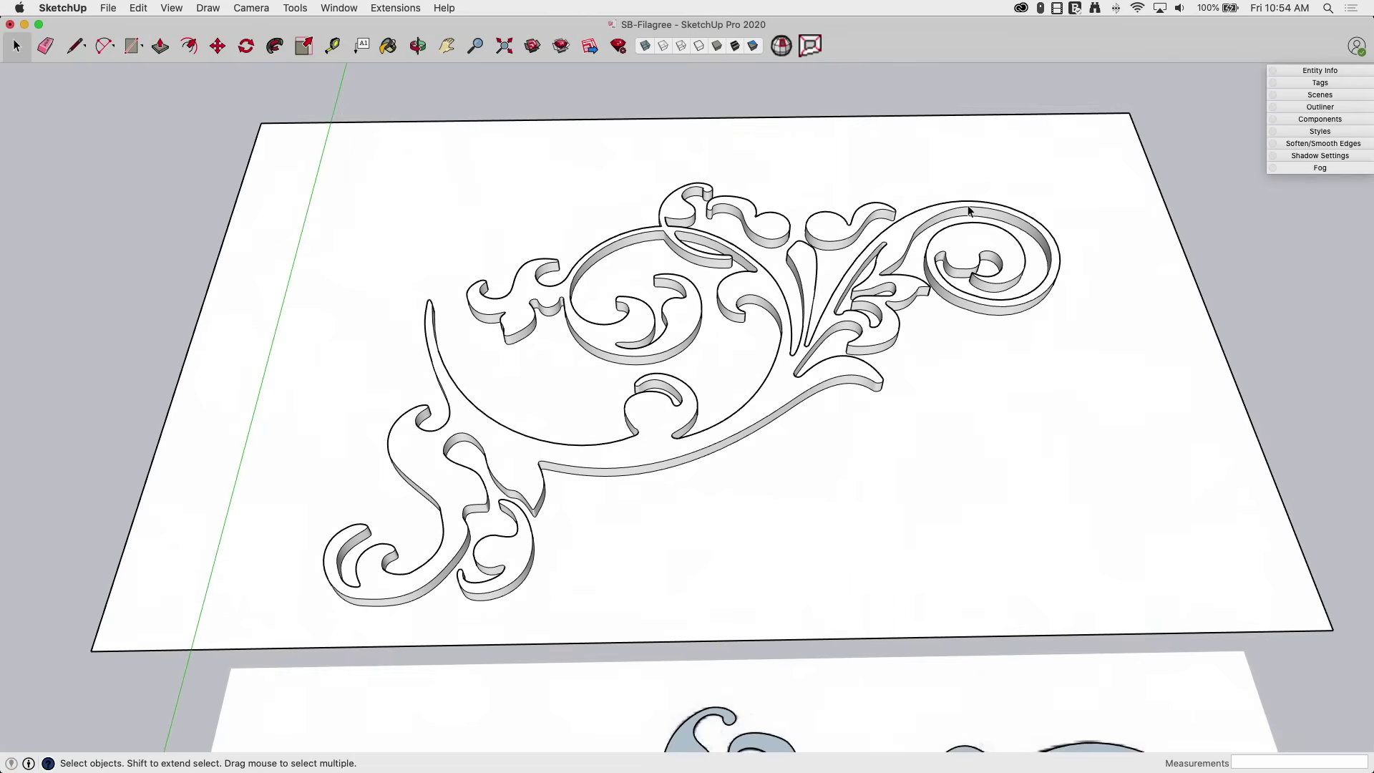
{"action": "middle_click_drag", "start_coordinate": [755, 305], "coordinate": [596, 319]}
{"action": "scroll", "coordinate": [596, 319], "scroll_direction": "up", "scroll_amount": 2}
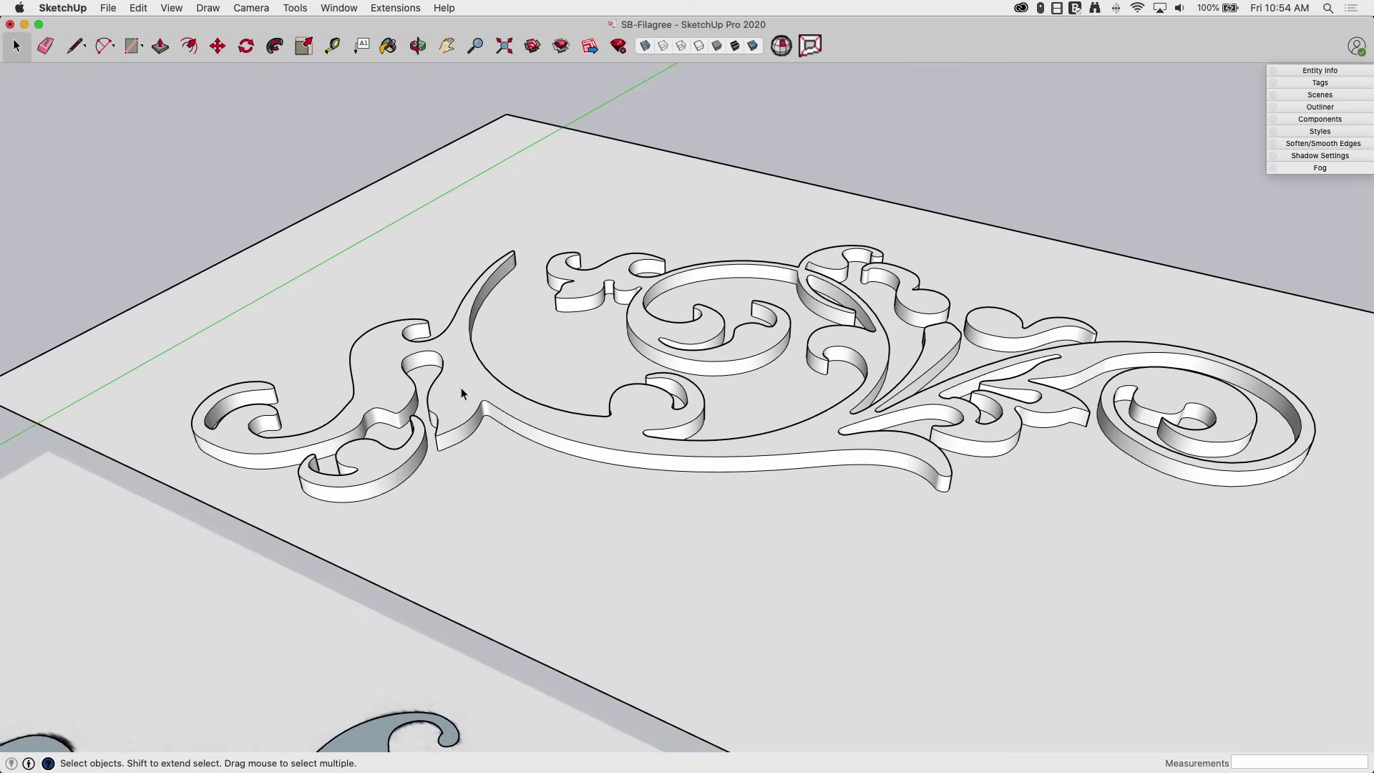
Select the filigree's top face and edges, adding the lower-left curl, scroll and heart pieces.
{"action": "double_click", "coordinate": [457, 375]}
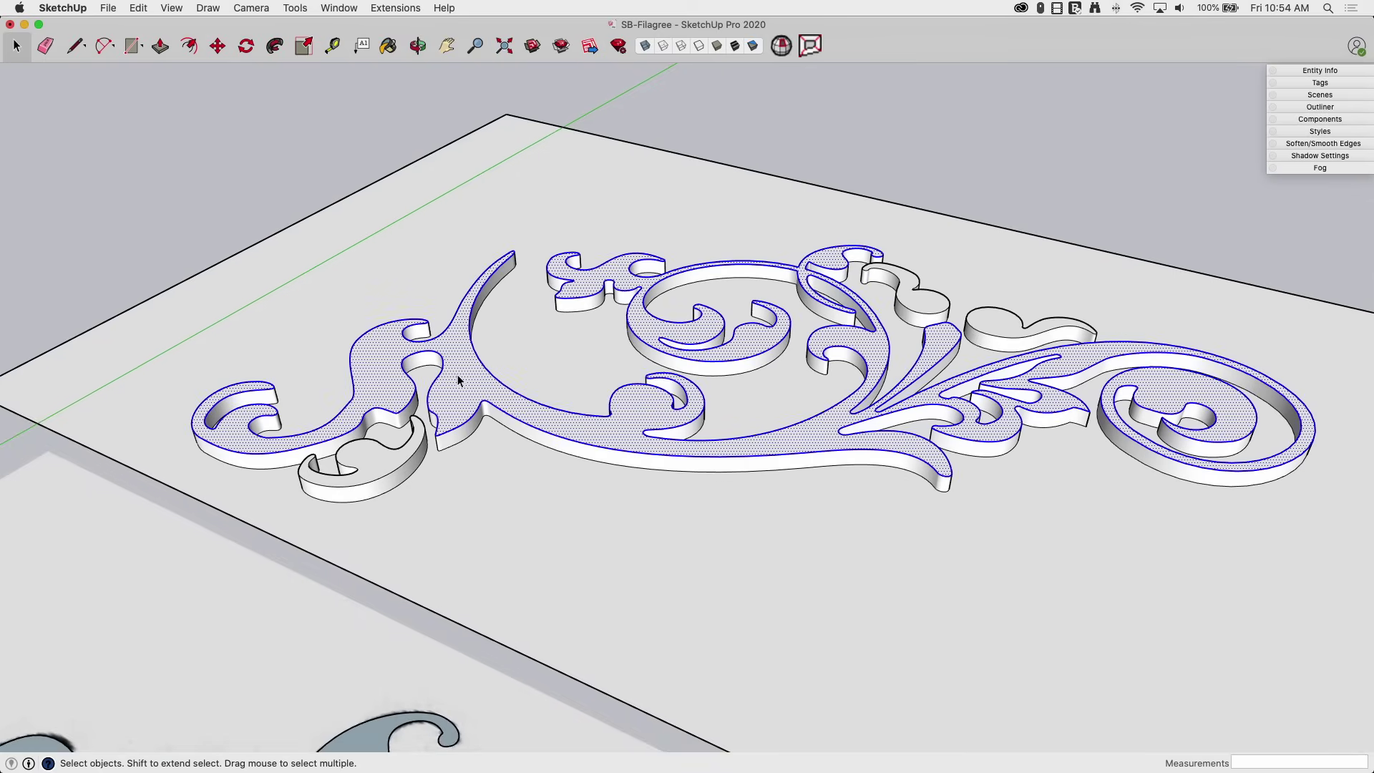
{"action": "left_click", "coordinate": [368, 464], "text": "shift"}
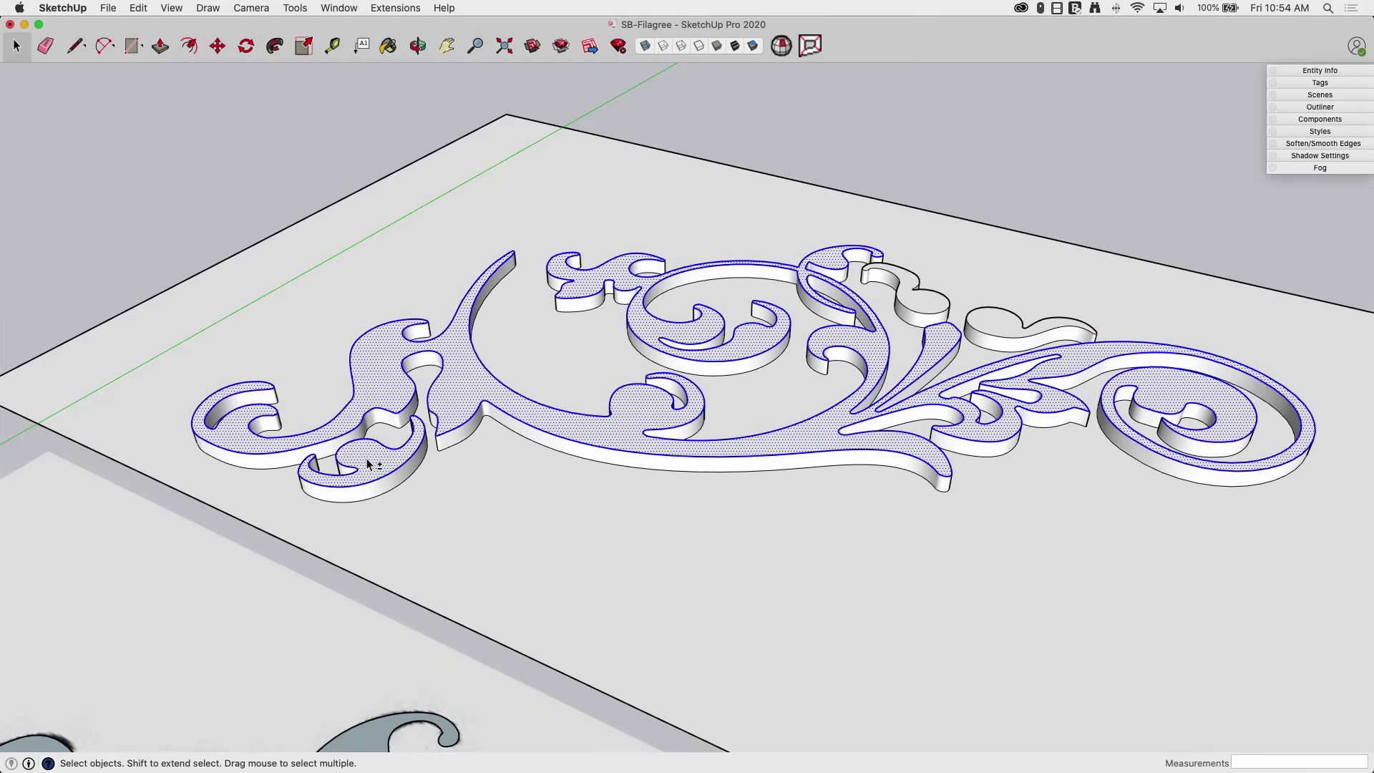
{"action": "left_click", "coordinate": [946, 309], "text": "shift"}
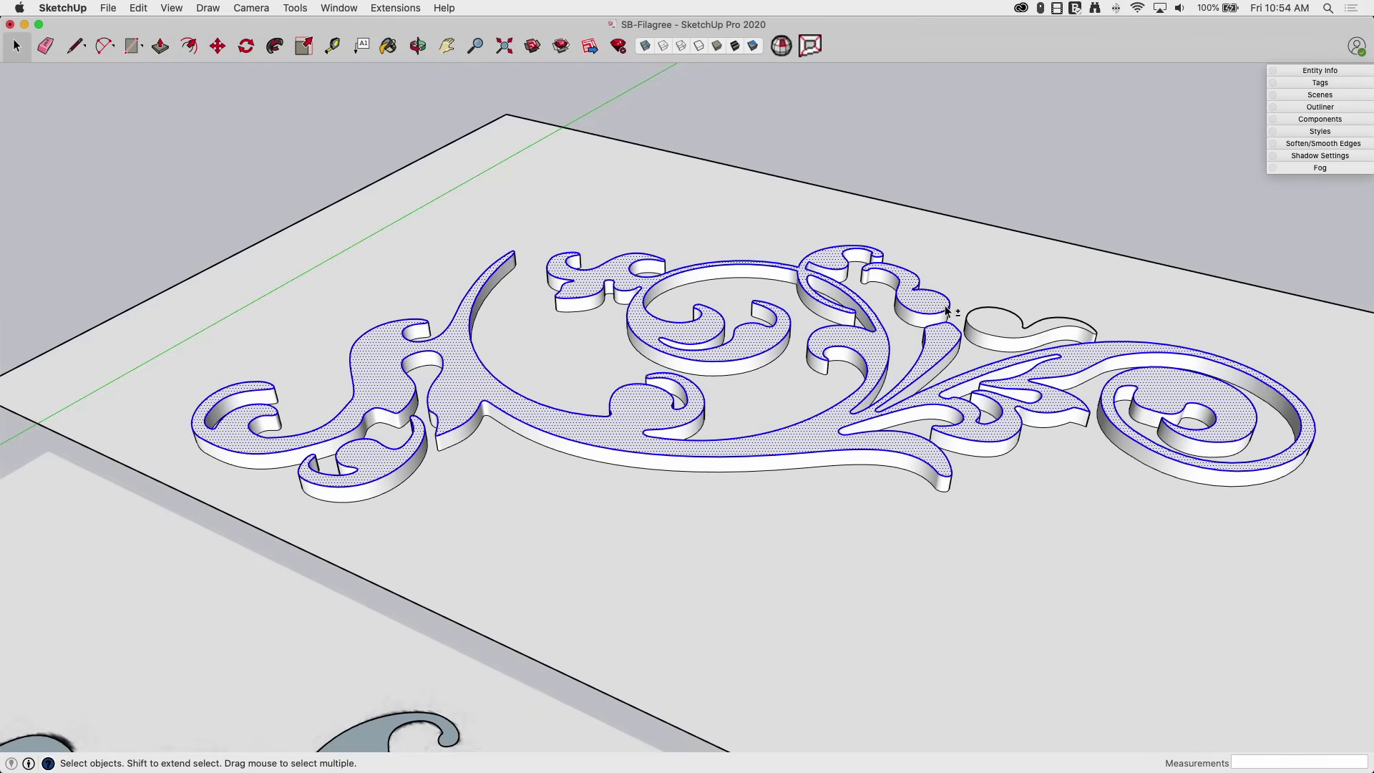
{"action": "left_click", "coordinate": [1001, 324], "text": "shift"}
{"action": "middle_click_drag", "start_coordinate": [365, 392], "coordinate": [881, 252]}
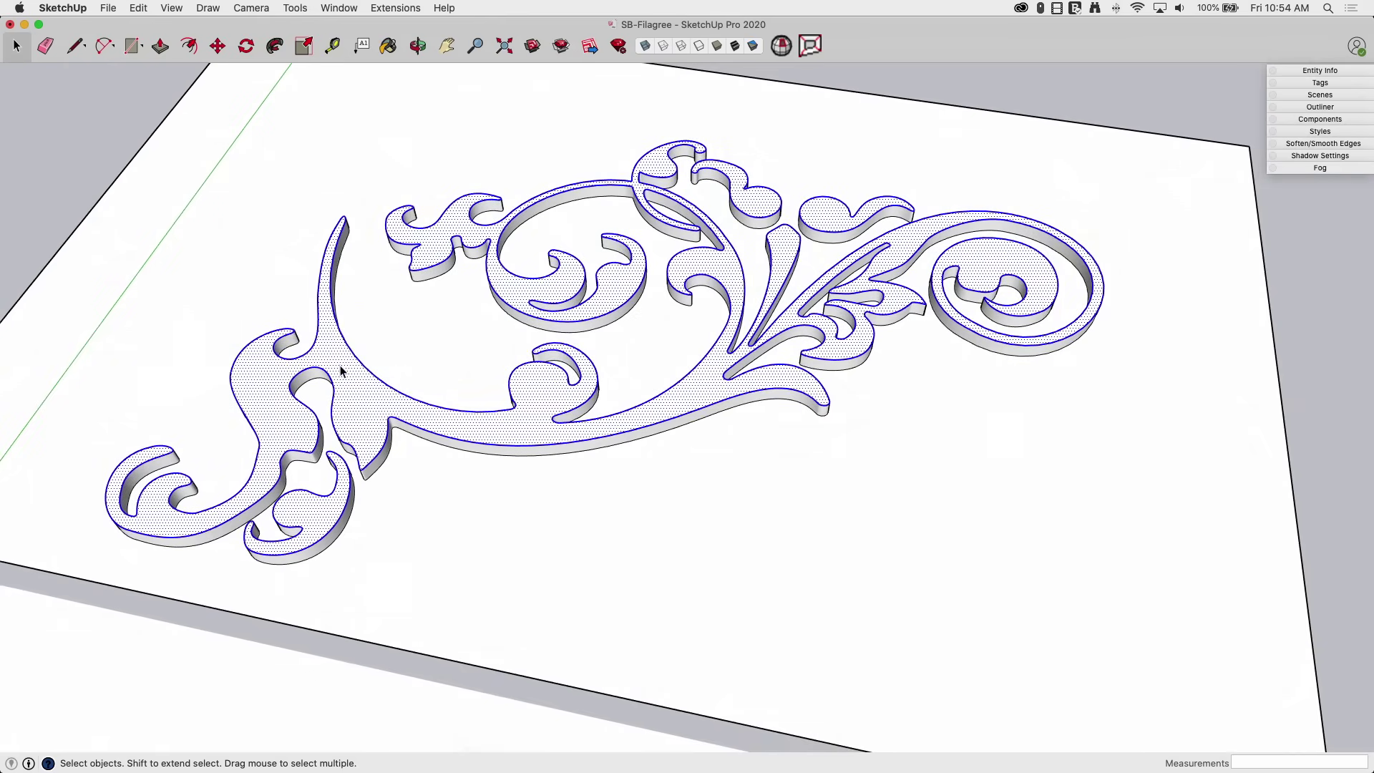
Drop the top faces from the selection, then mark the remaining edges Soft in Entity Info.
{"action": "left_click", "coordinate": [352, 383], "text": "shift"}
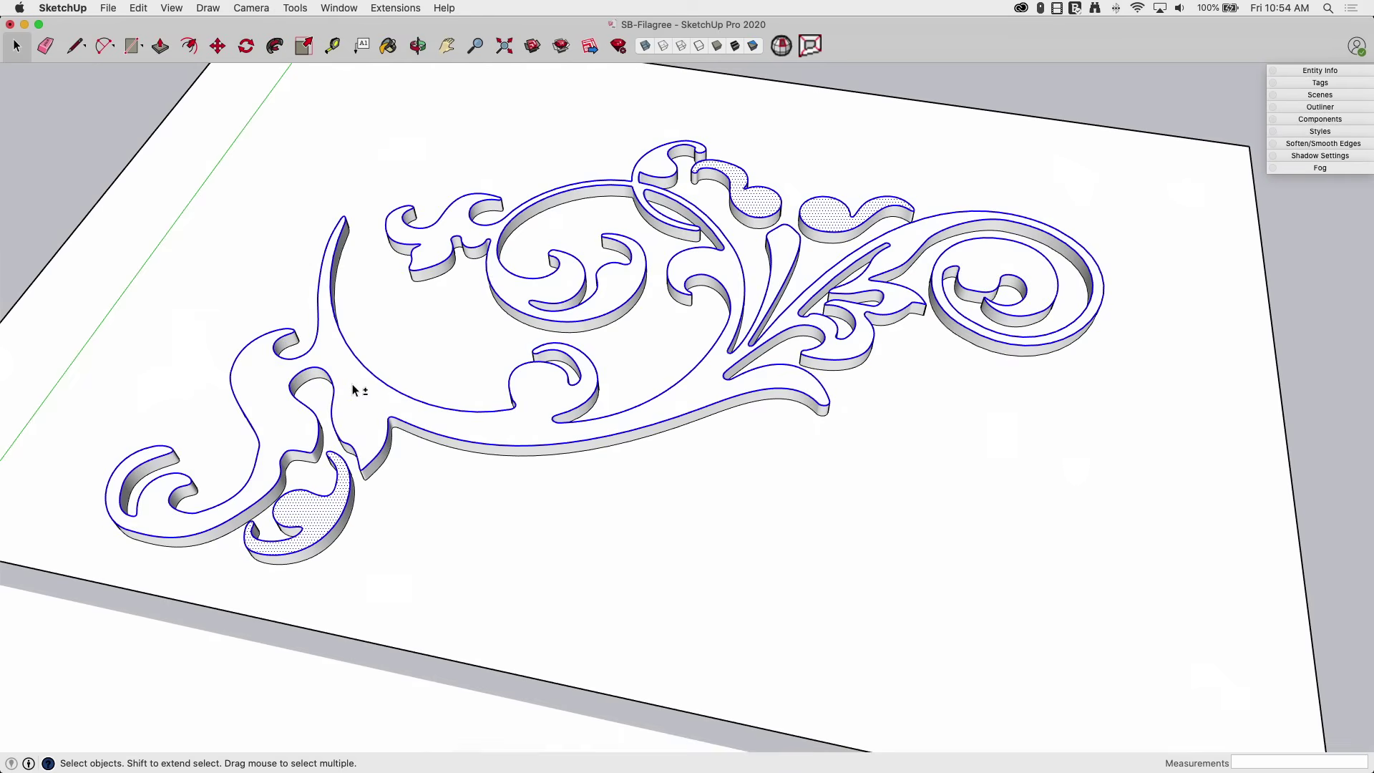
{"action": "left_click", "coordinate": [331, 529], "text": "shift"}
{"action": "left_click", "coordinate": [770, 202], "text": "shift"}
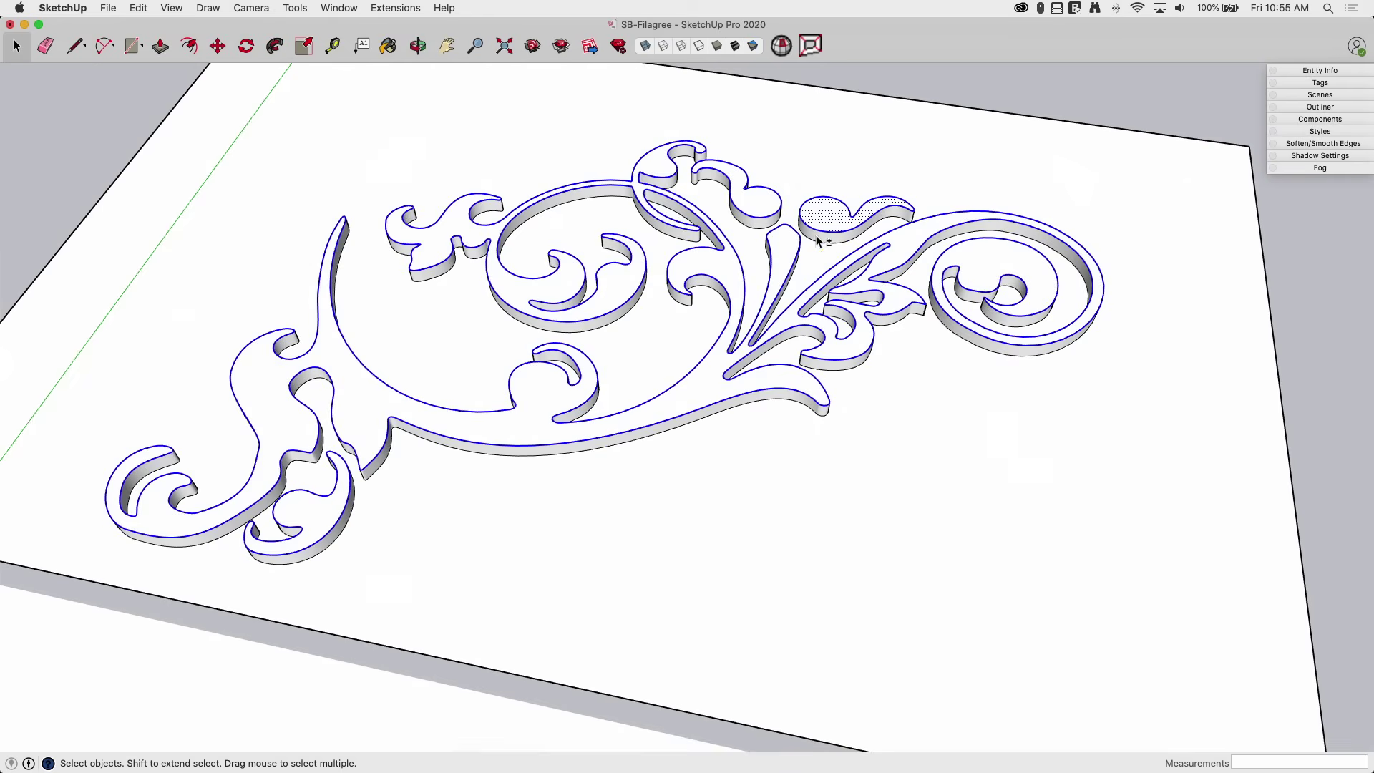
{"action": "left_click", "coordinate": [806, 236], "text": "shift"}
{"action": "middle_click_drag", "start_coordinate": [589, 200], "coordinate": [1321, 86]}
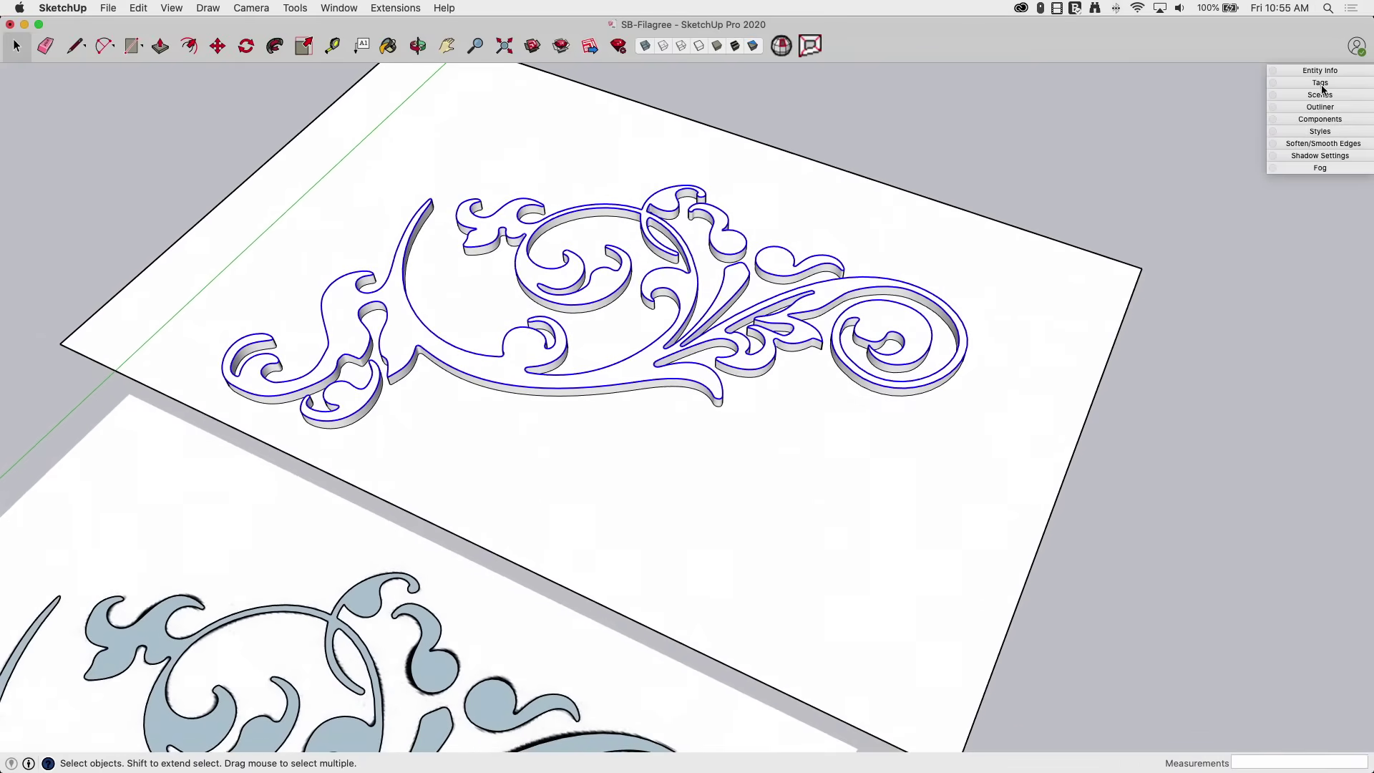
{"action": "left_click", "coordinate": [1309, 69]}
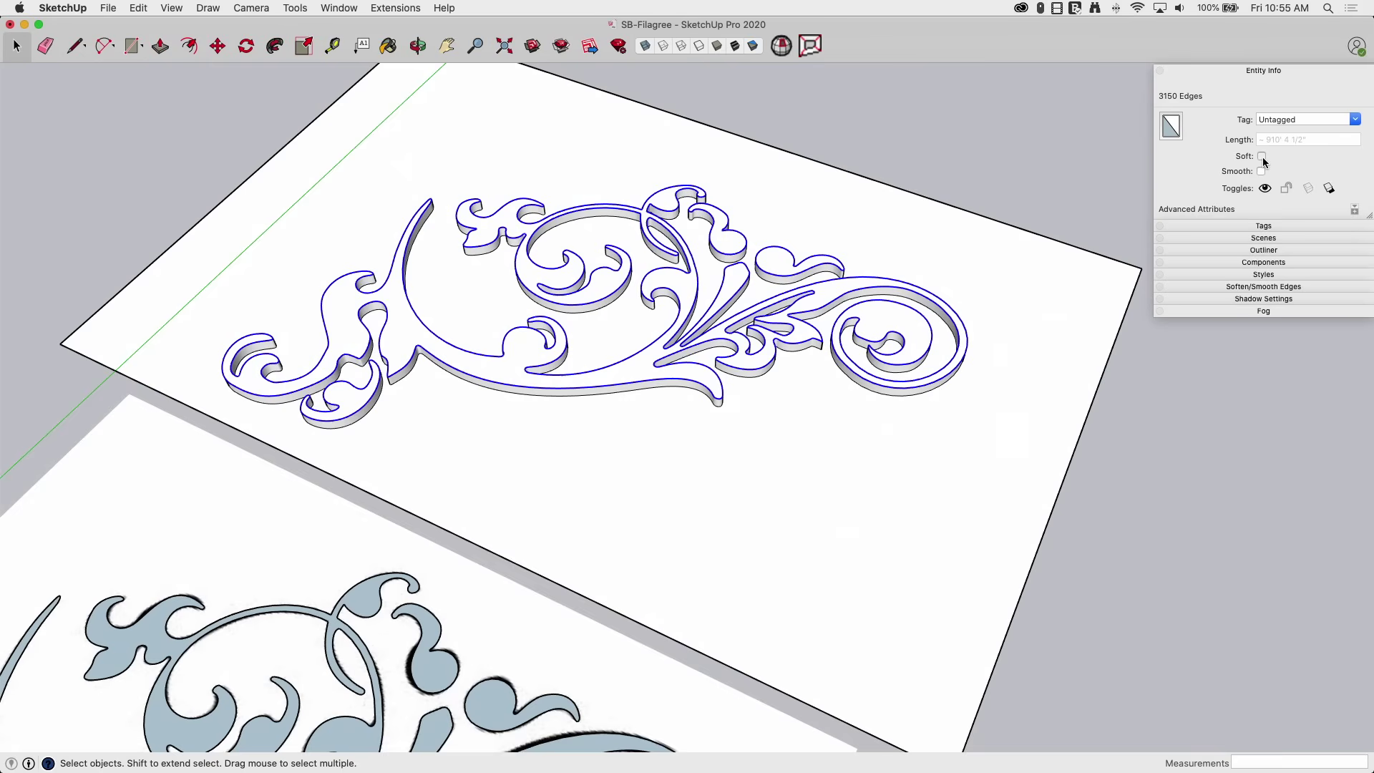
{"action": "left_click", "coordinate": [1262, 157]}
{"action": "left_click", "coordinate": [1025, 183]}
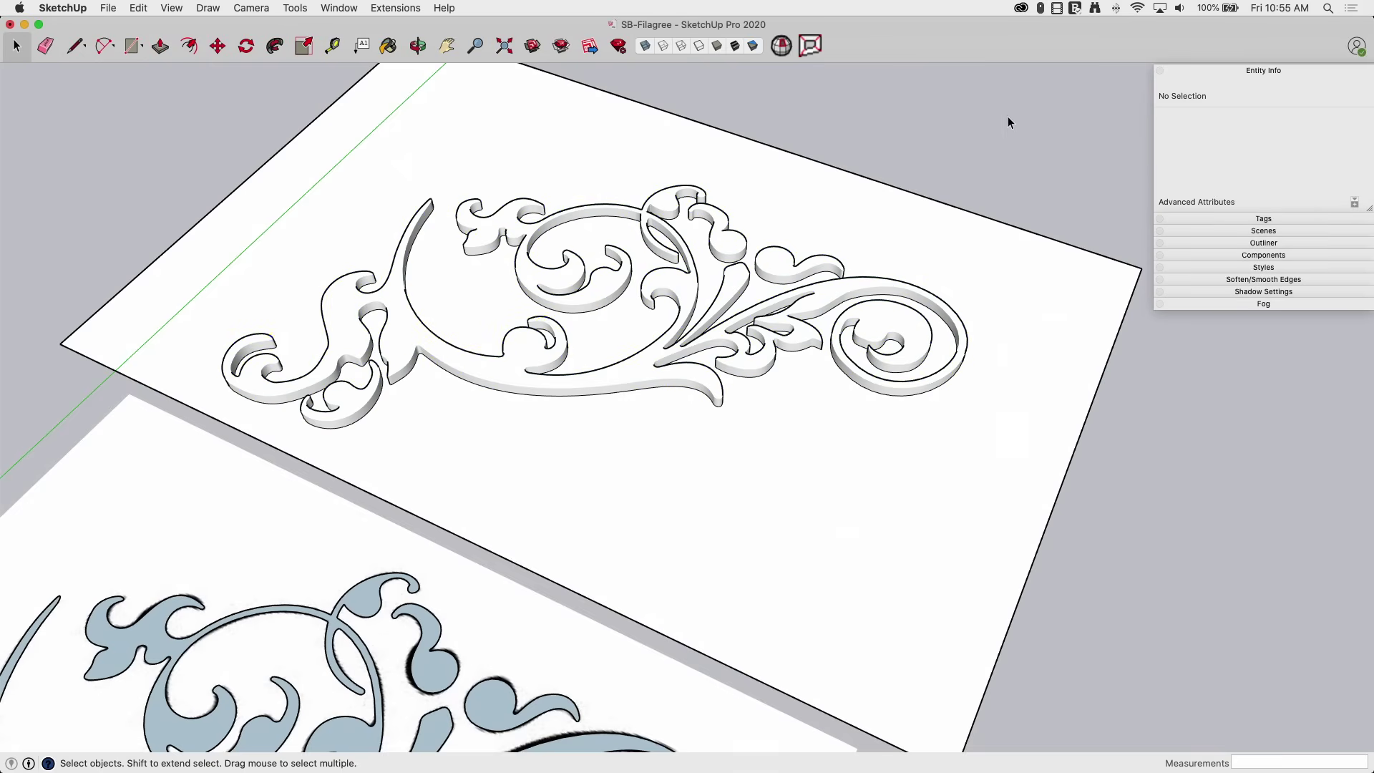
{"action": "scroll", "coordinate": [1028, 122], "scroll_direction": "down", "scroll_amount": 6}
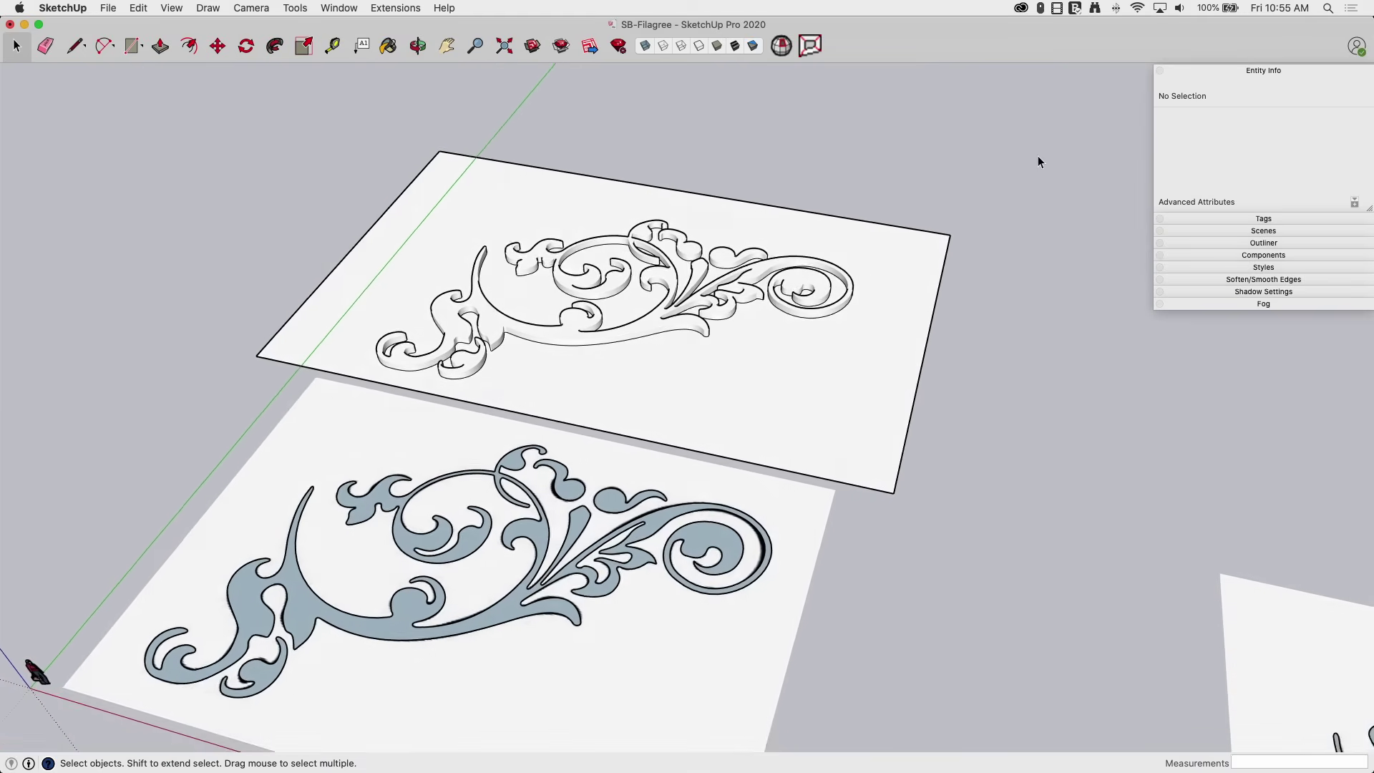
{"action": "middle_click_drag", "start_coordinate": [1025, 214], "coordinate": [809, 378]}
{"action": "scroll", "coordinate": [369, 332], "scroll_direction": "up", "scroll_amount": 2}
{"action": "scroll", "coordinate": [511, 477], "scroll_direction": "down", "scroll_amount": 3}
{"action": "scroll", "coordinate": [532, 370], "scroll_direction": "up", "scroll_amount": 3}
{"action": "scroll", "coordinate": [808, 383], "scroll_direction": "up", "scroll_amount": 10}
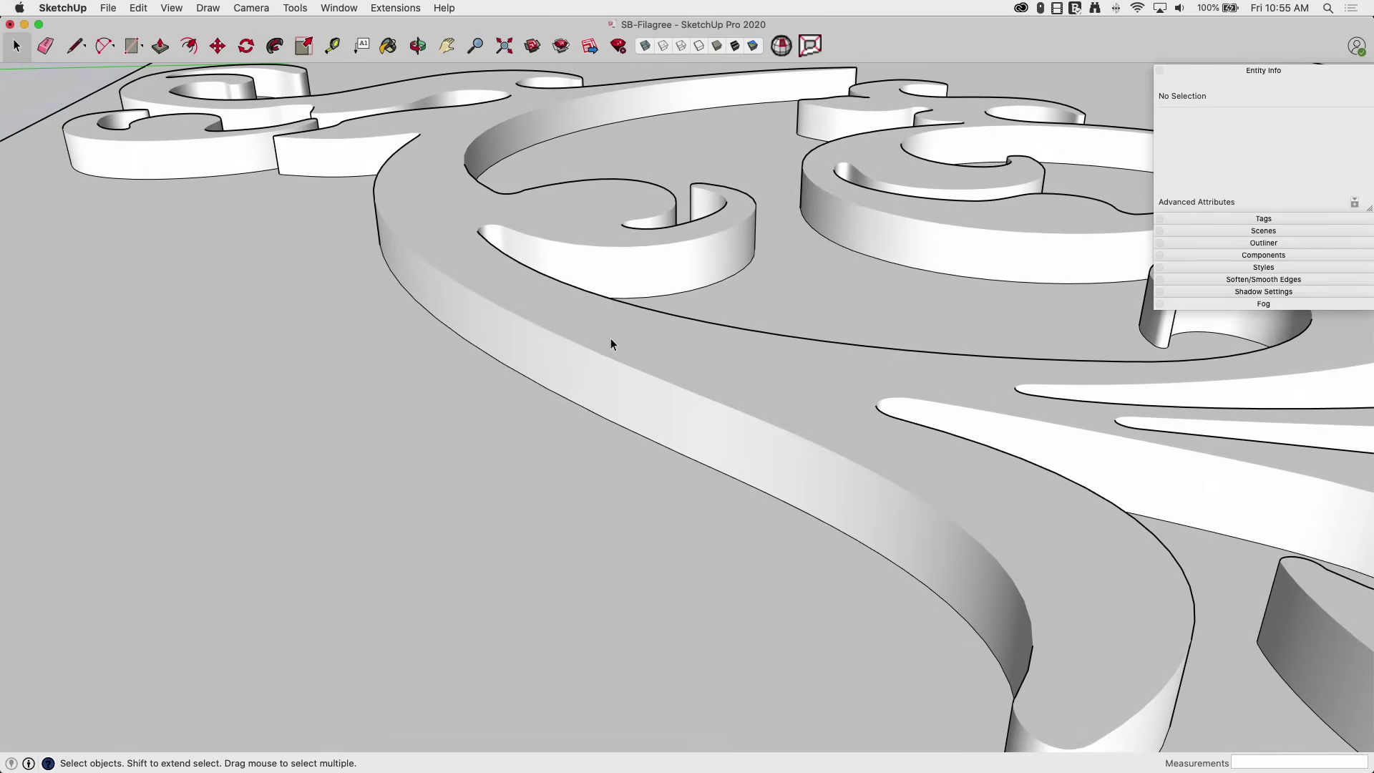
{"action": "middle_click_drag", "start_coordinate": [591, 380], "coordinate": [435, 335]}
{"action": "scroll", "coordinate": [434, 334], "scroll_direction": "down", "scroll_amount": 10}
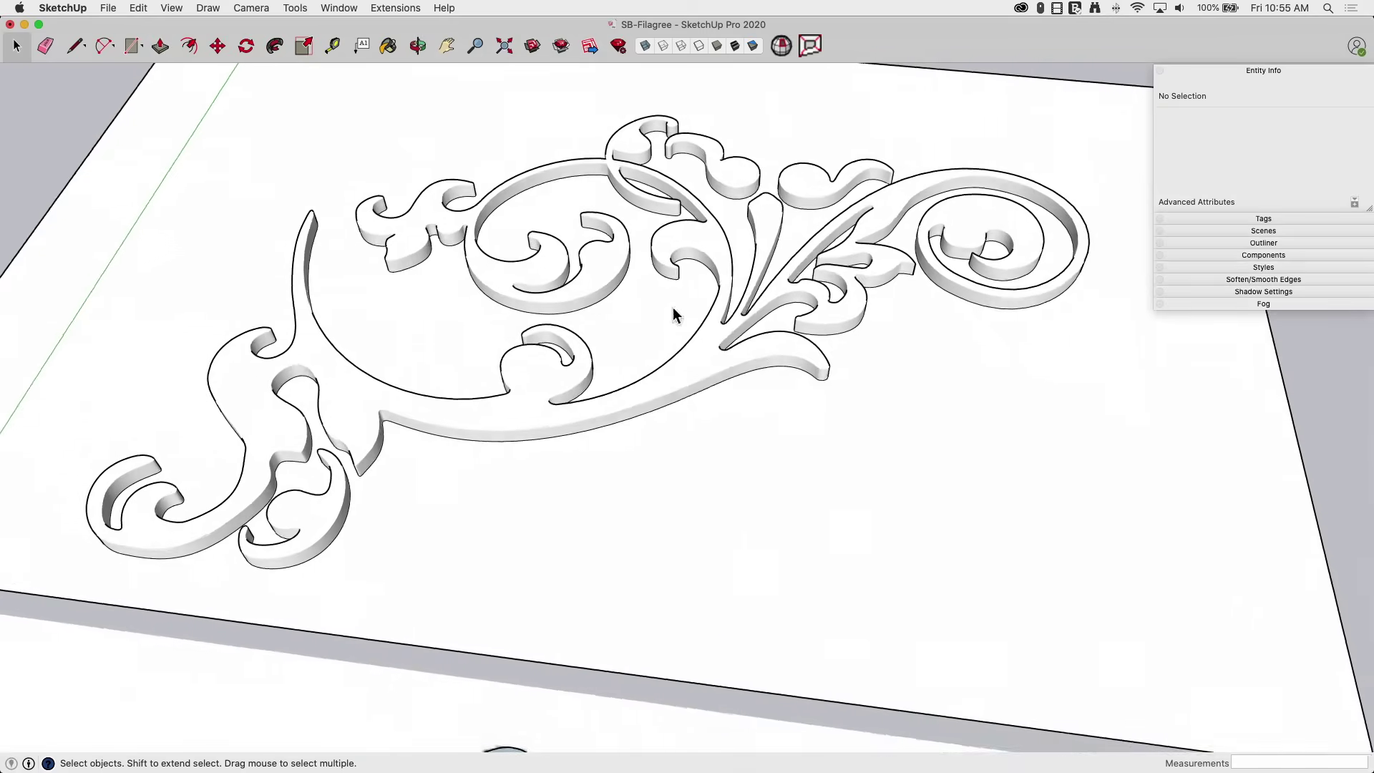
{"action": "scroll", "coordinate": [721, 299], "scroll_direction": "down", "scroll_amount": 10}
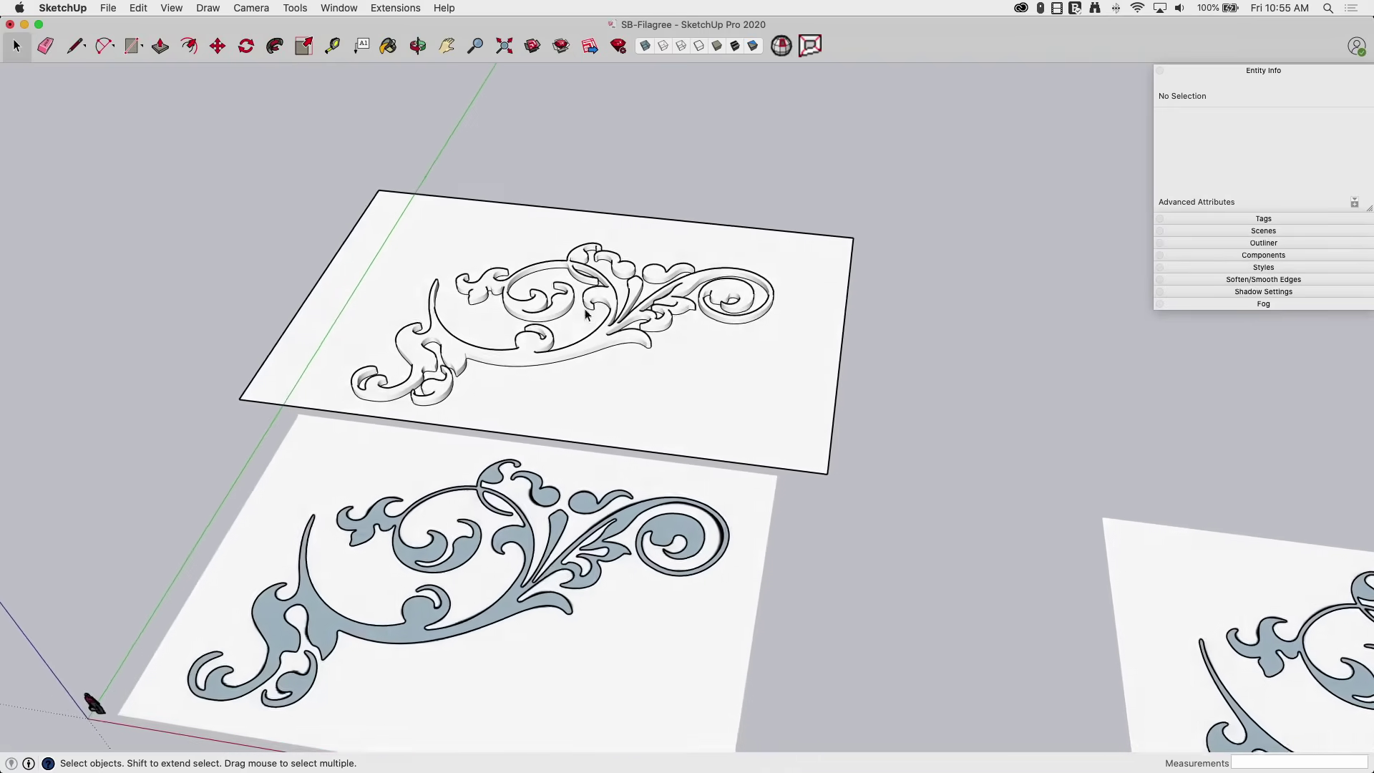
{"action": "middle_click_drag", "start_coordinate": [567, 326], "coordinate": [607, 284]}
{"action": "middle_click_drag", "start_coordinate": [503, 278], "coordinate": [486, 358]}
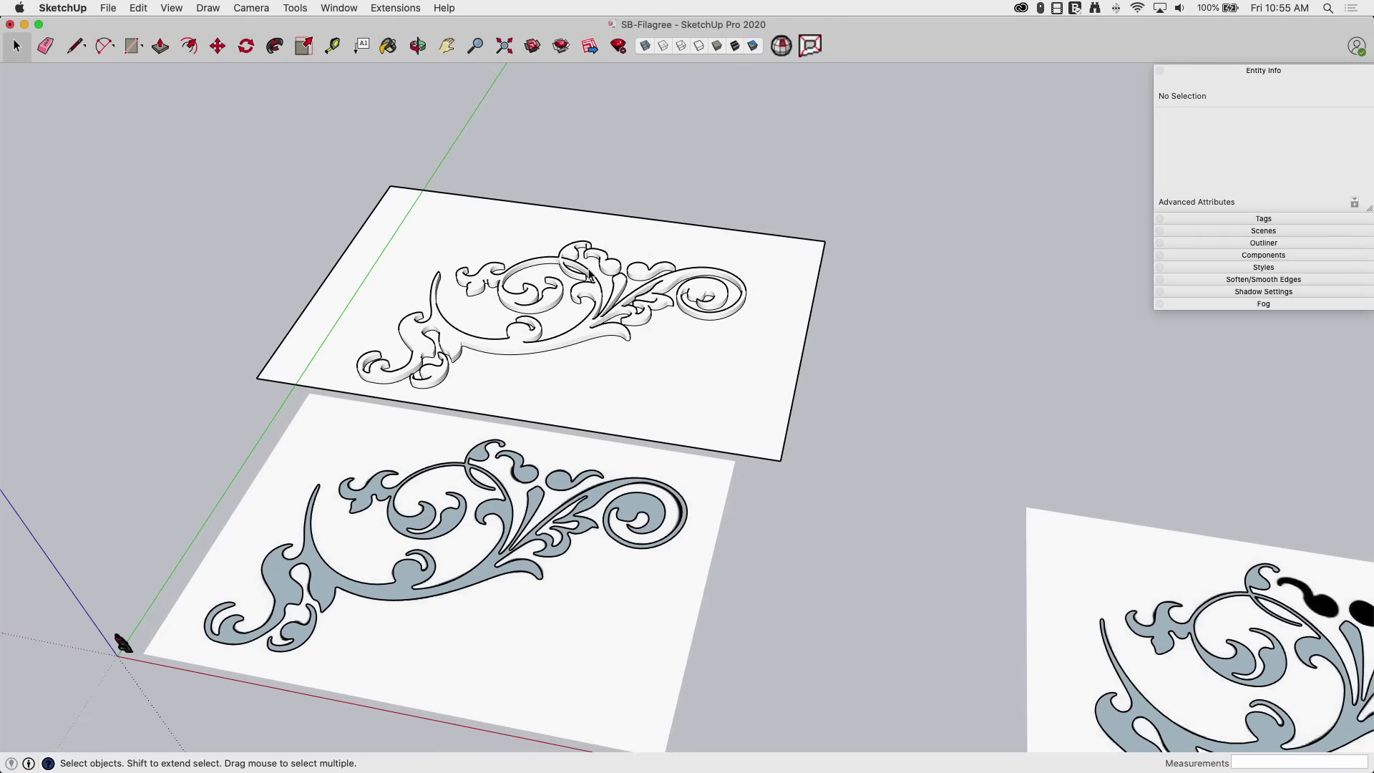
{"action": "scroll", "coordinate": [410, 339], "scroll_direction": "up", "scroll_amount": 3}
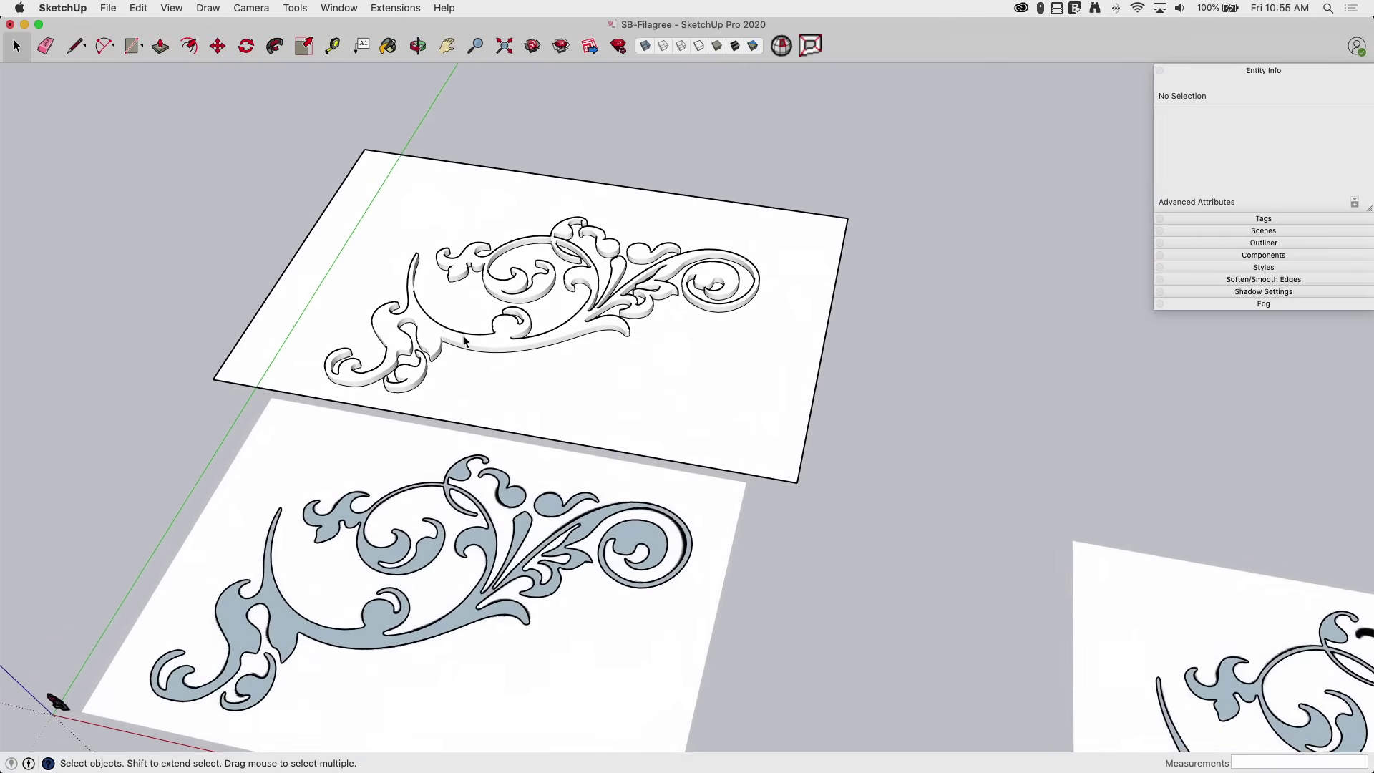
{"action": "scroll", "coordinate": [654, 328], "scroll_direction": "up", "scroll_amount": 3}
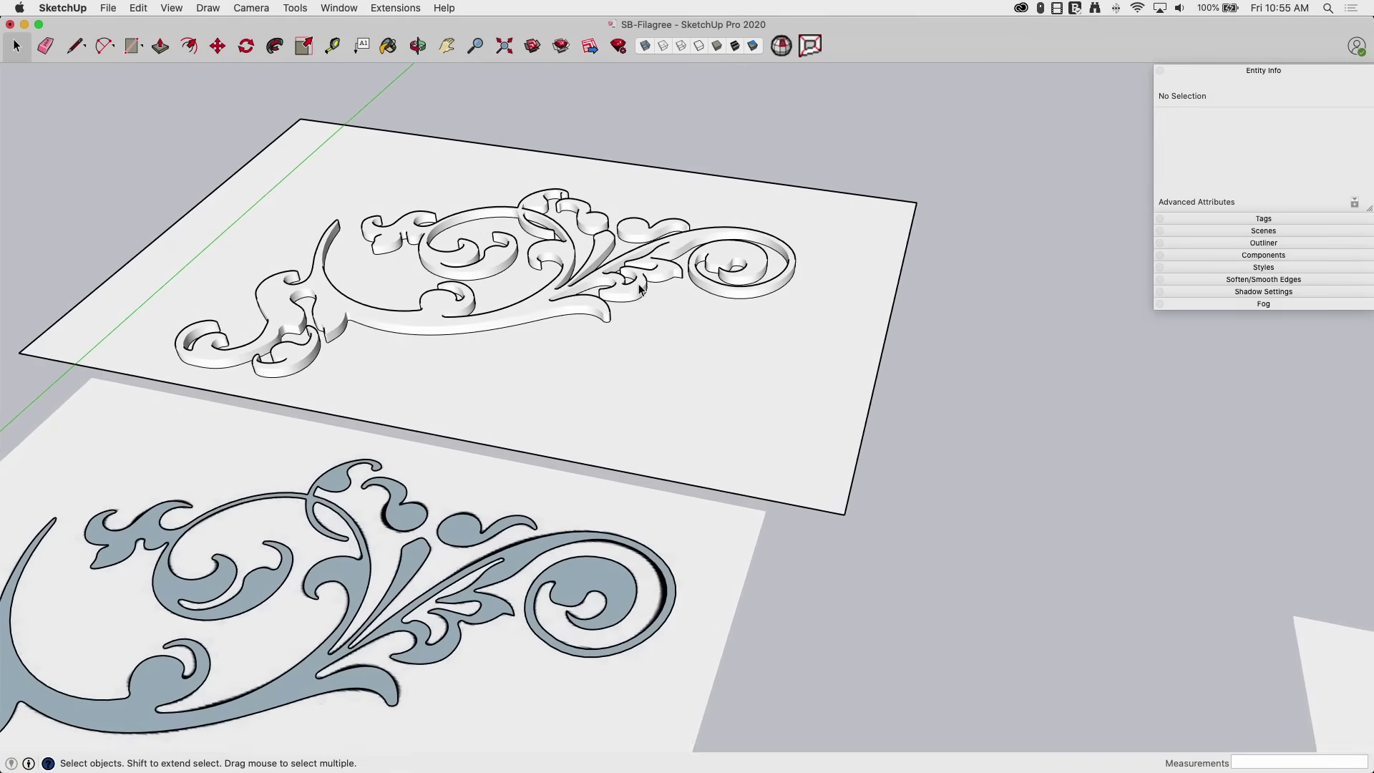
{"action": "middle_click_drag", "start_coordinate": [637, 325], "coordinate": [639, 285]}
{"action": "scroll", "coordinate": [548, 405], "scroll_direction": "down", "scroll_amount": 3}
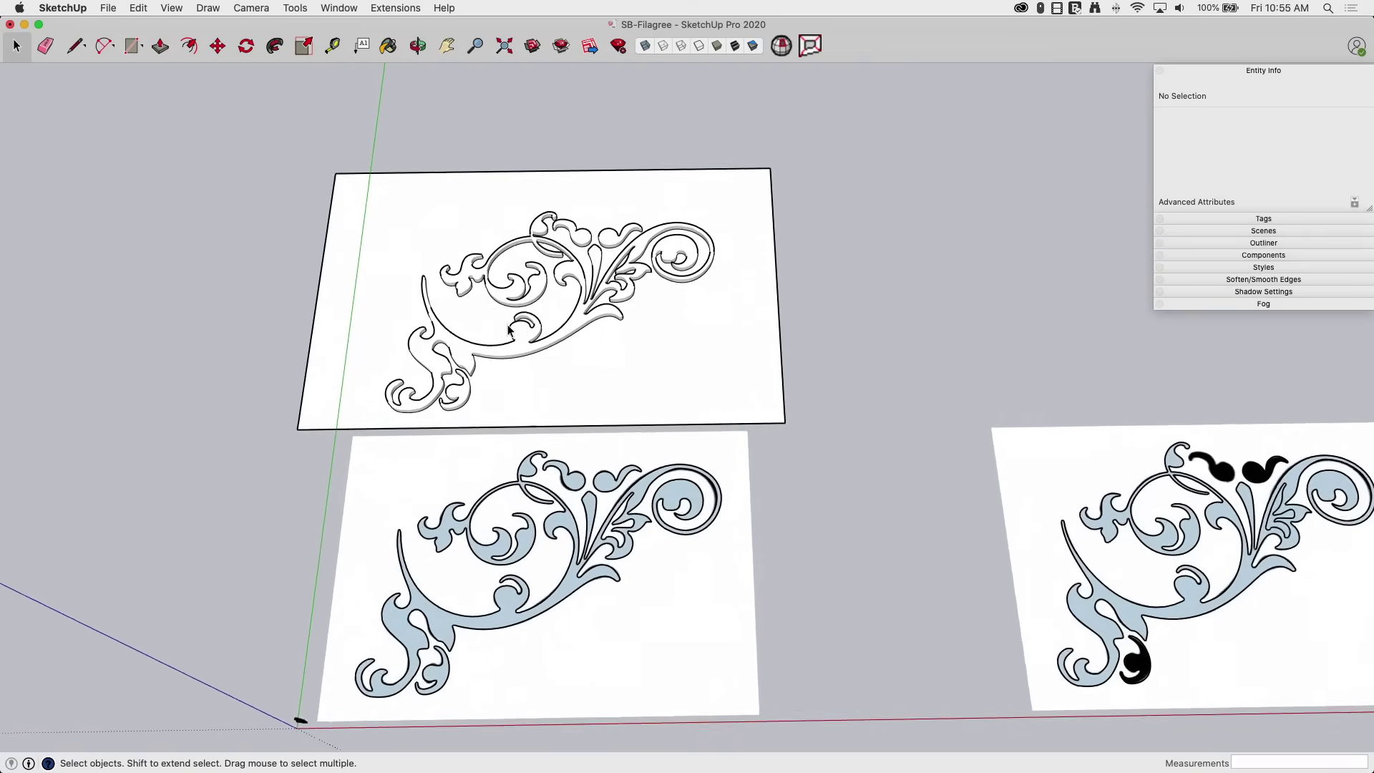
{"action": "scroll", "coordinate": [505, 318], "scroll_direction": "up", "scroll_amount": 4}
{"action": "middle_click_drag", "start_coordinate": [505, 318], "coordinate": [1038, 110]}
{"action": "scroll", "coordinate": [1038, 245], "scroll_direction": "up", "scroll_amount": 3}
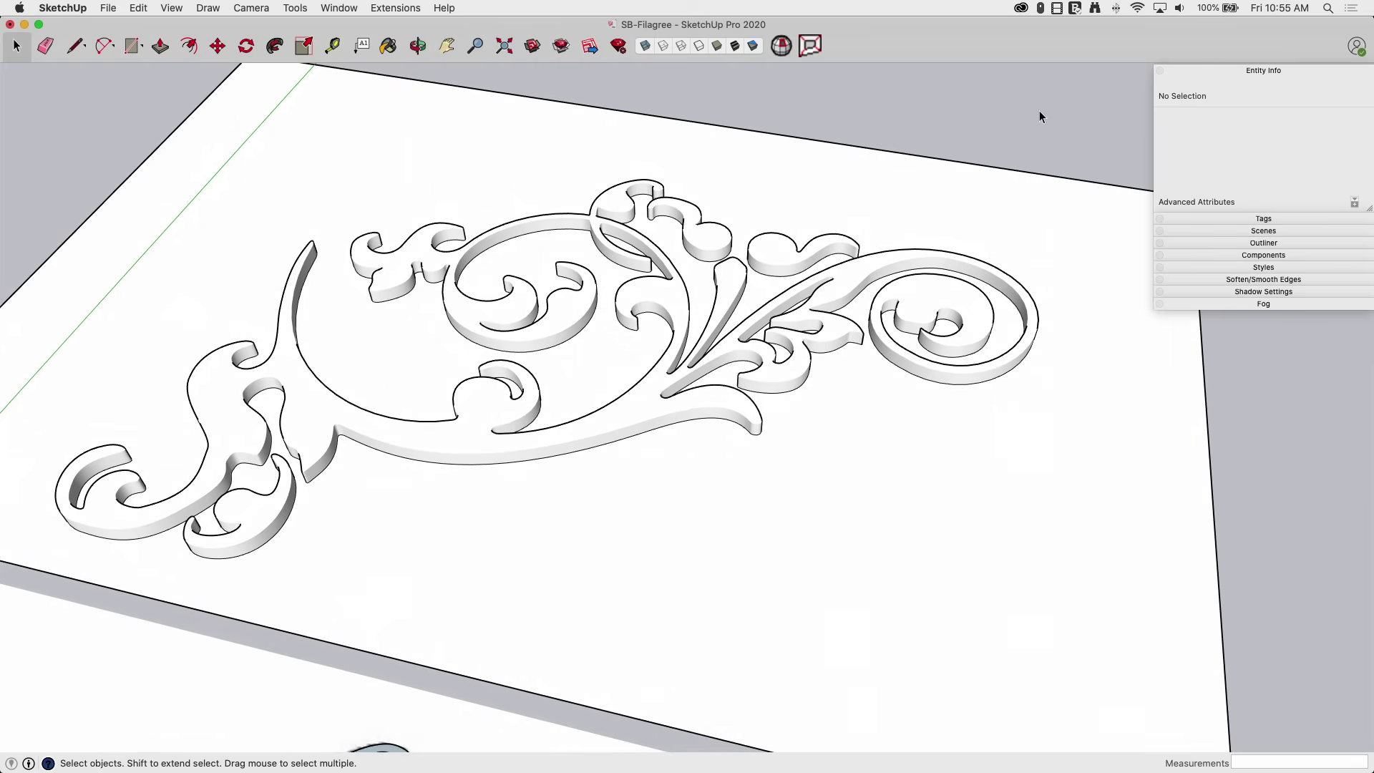